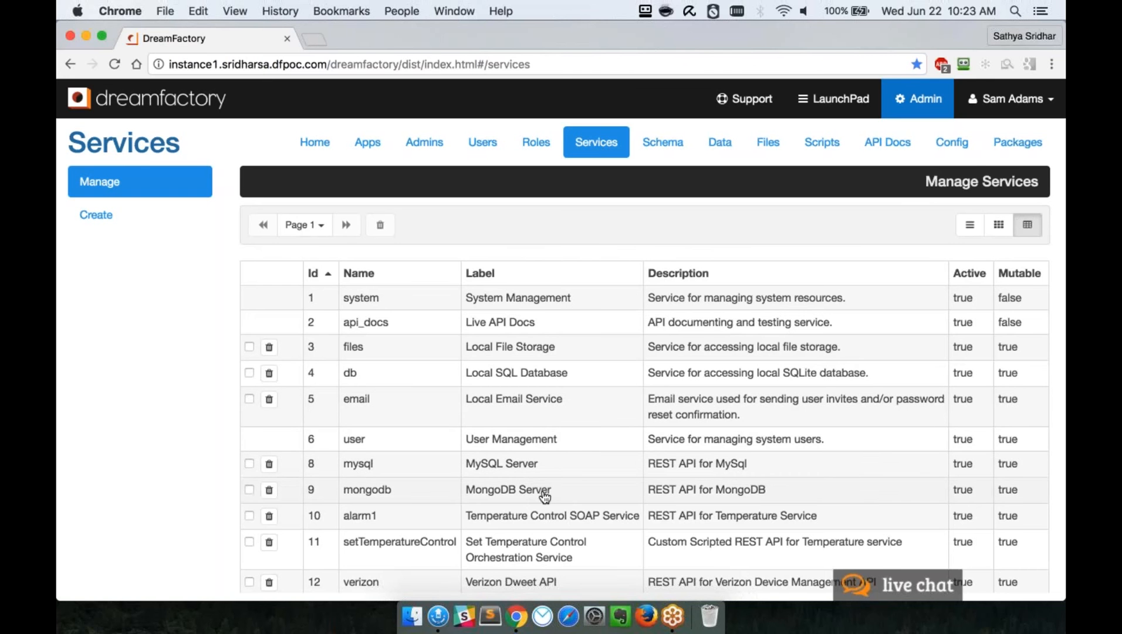
- Open the oracle service from the services list and view its connection configuration
scroll(545, 496, "down", 5)
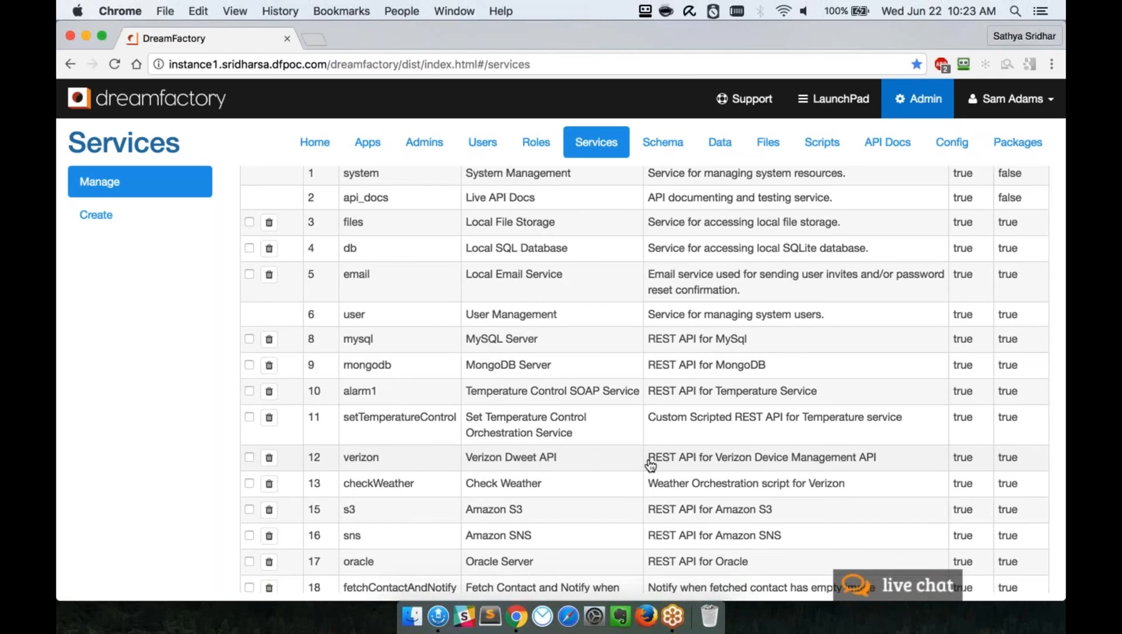
scroll(618, 508, "down", 2)
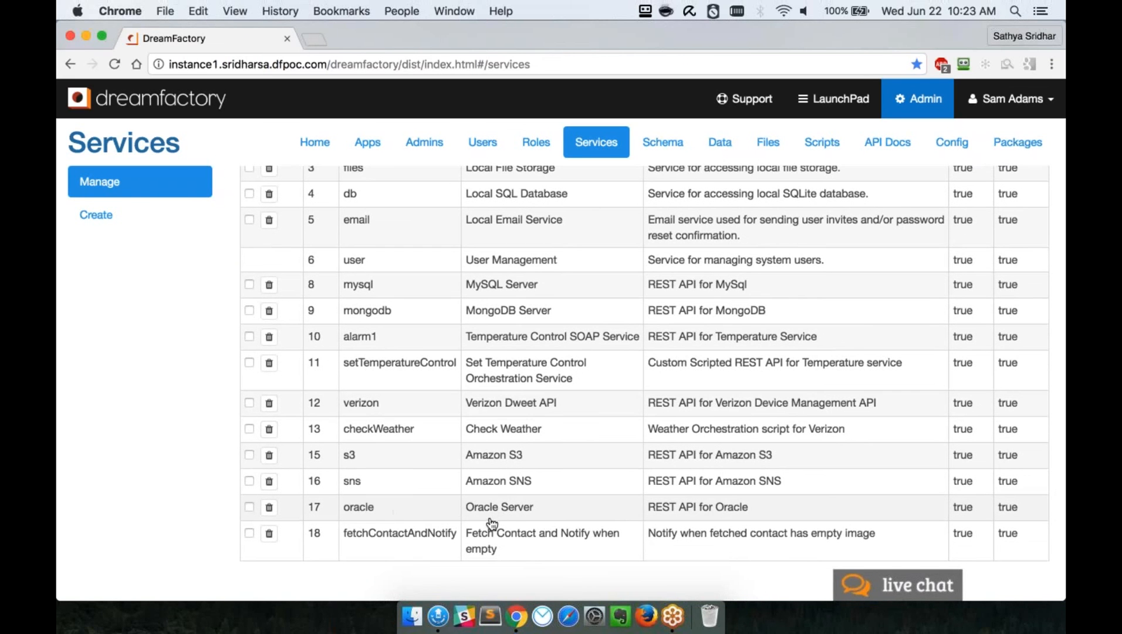
left_click(440, 512)
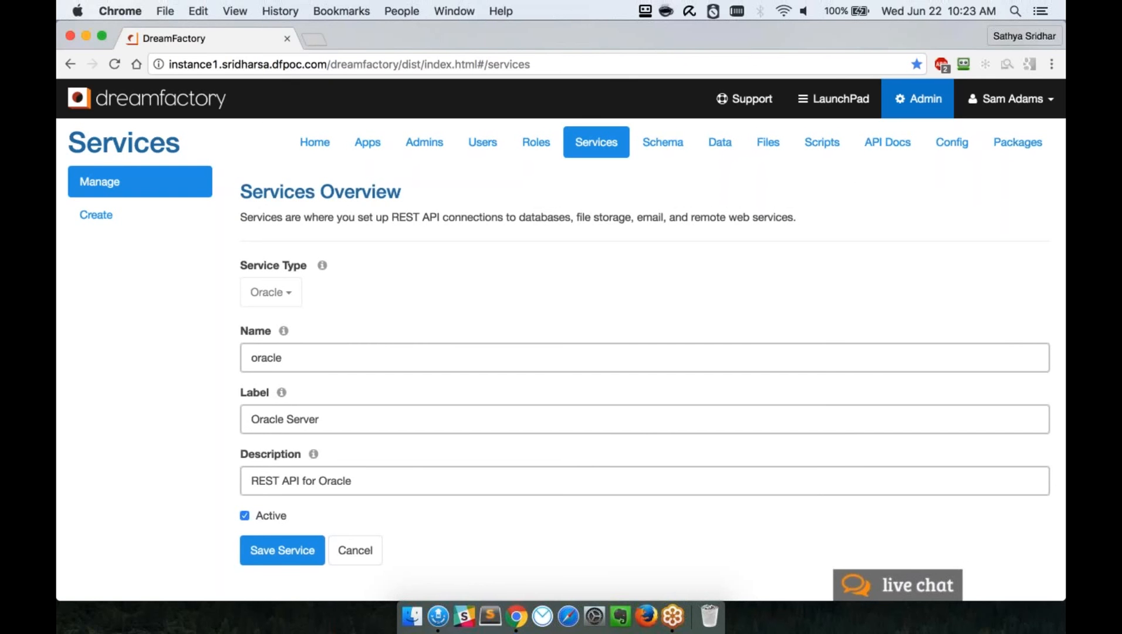
left_click(314, 222)
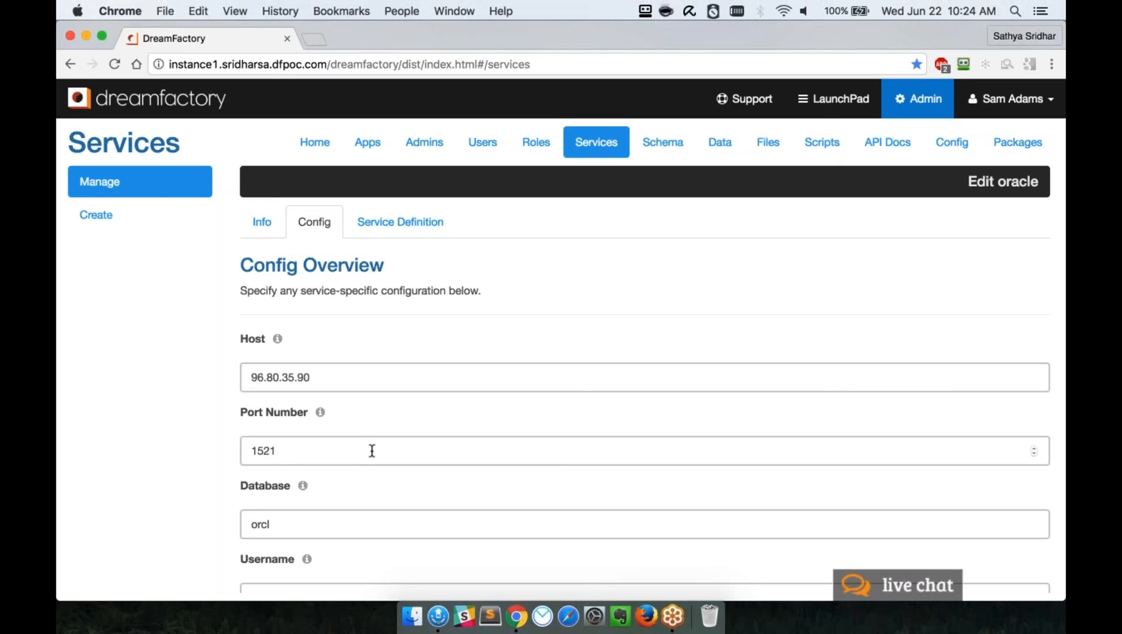
- Load the Oracle Server's Contact table in the schema manager and examine its fields and relationships
left_click(668, 148)
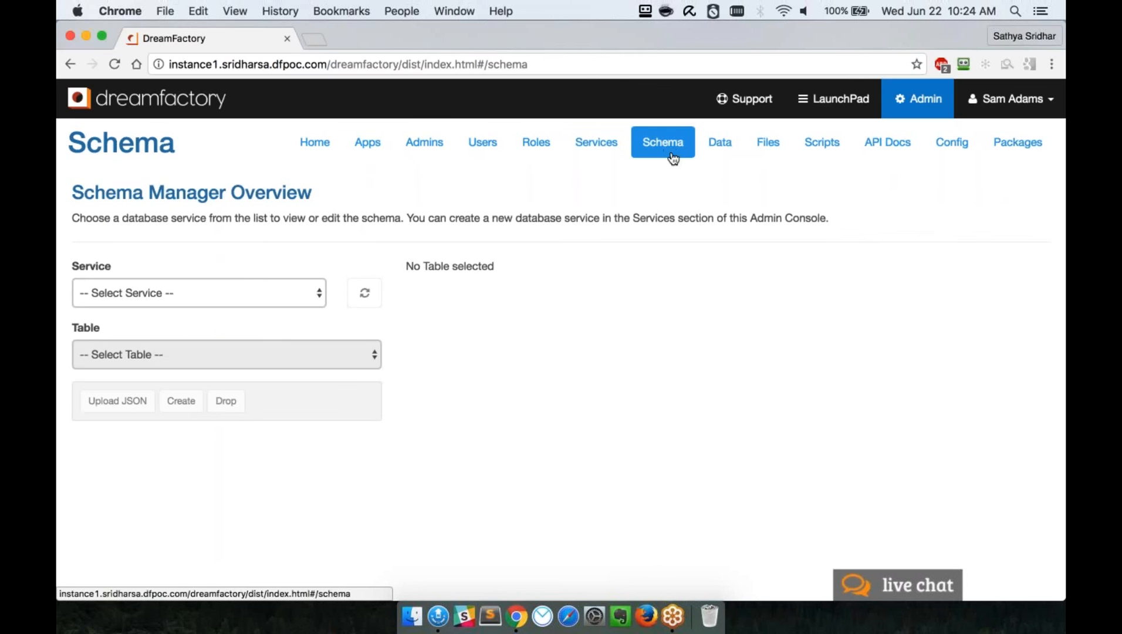
left_click(231, 286)
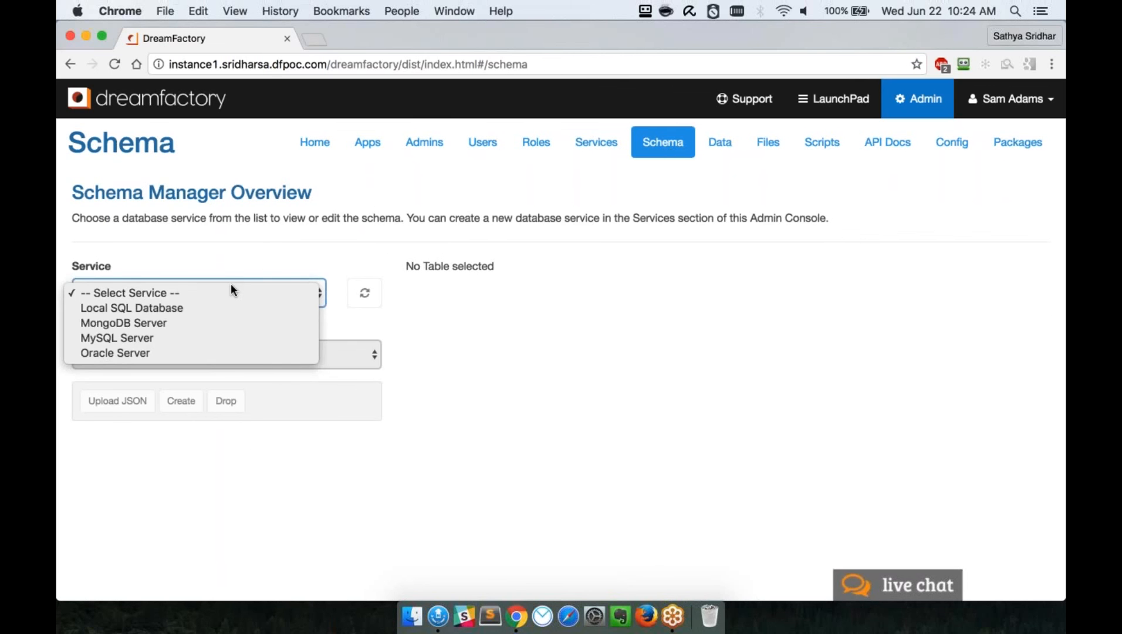
left_click(163, 352)
left_click(164, 354)
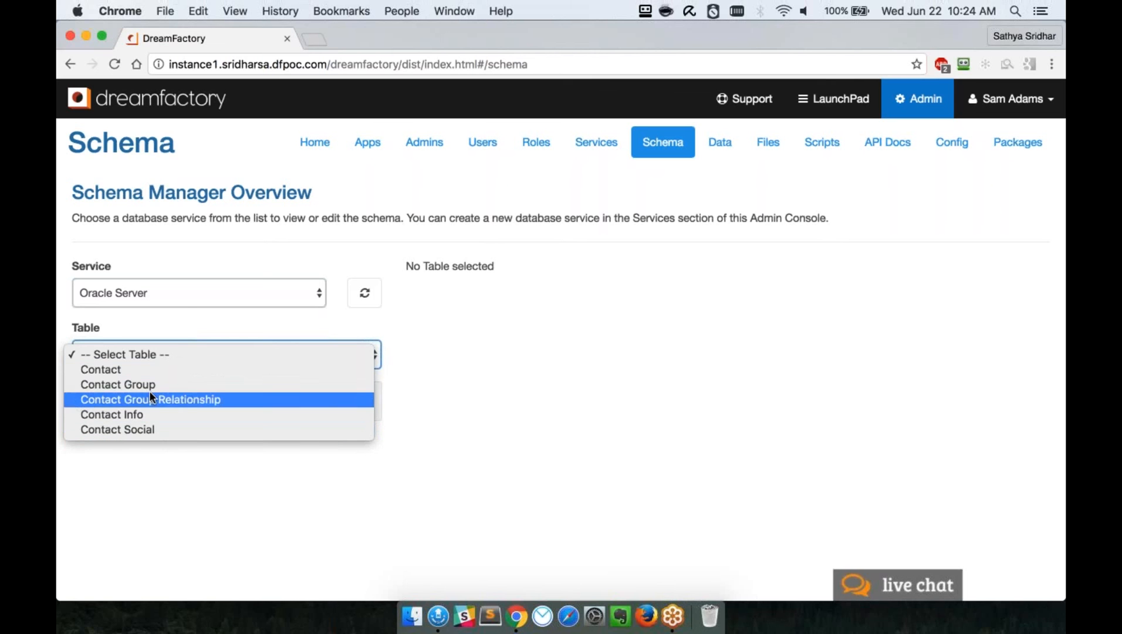
left_click(134, 369)
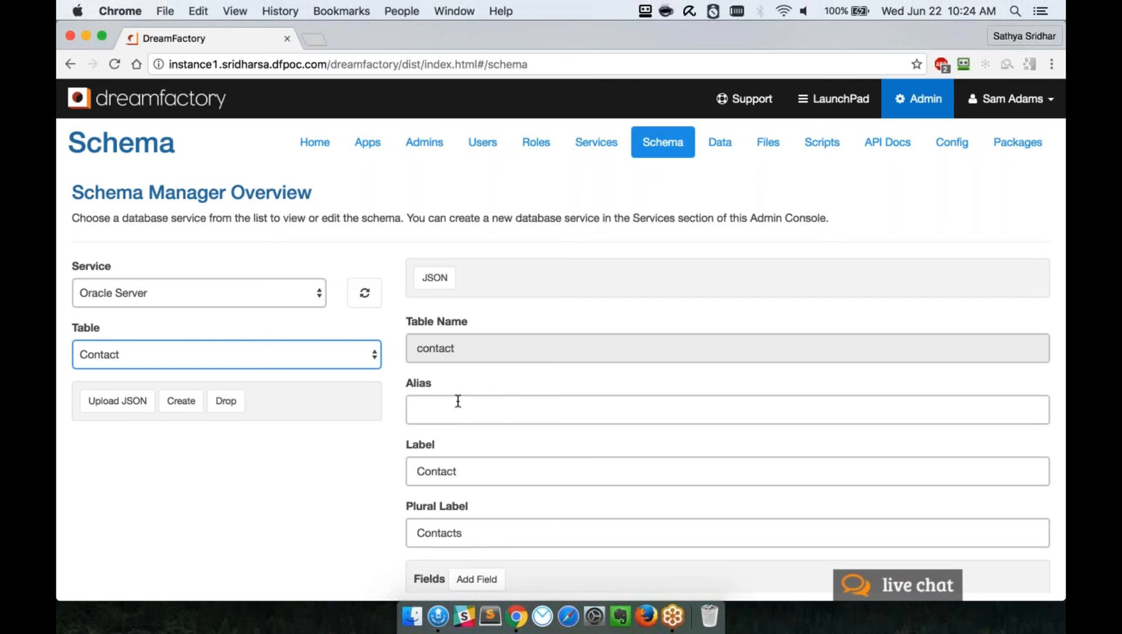
scroll(457, 401, "down", 5)
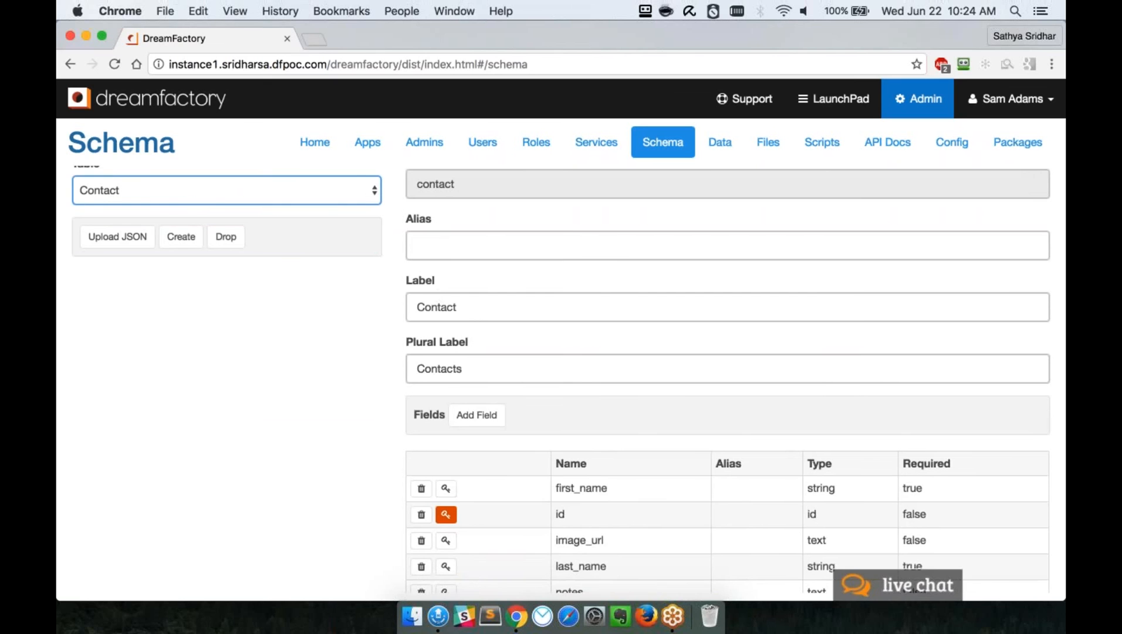
scroll(615, 400, "down", 4)
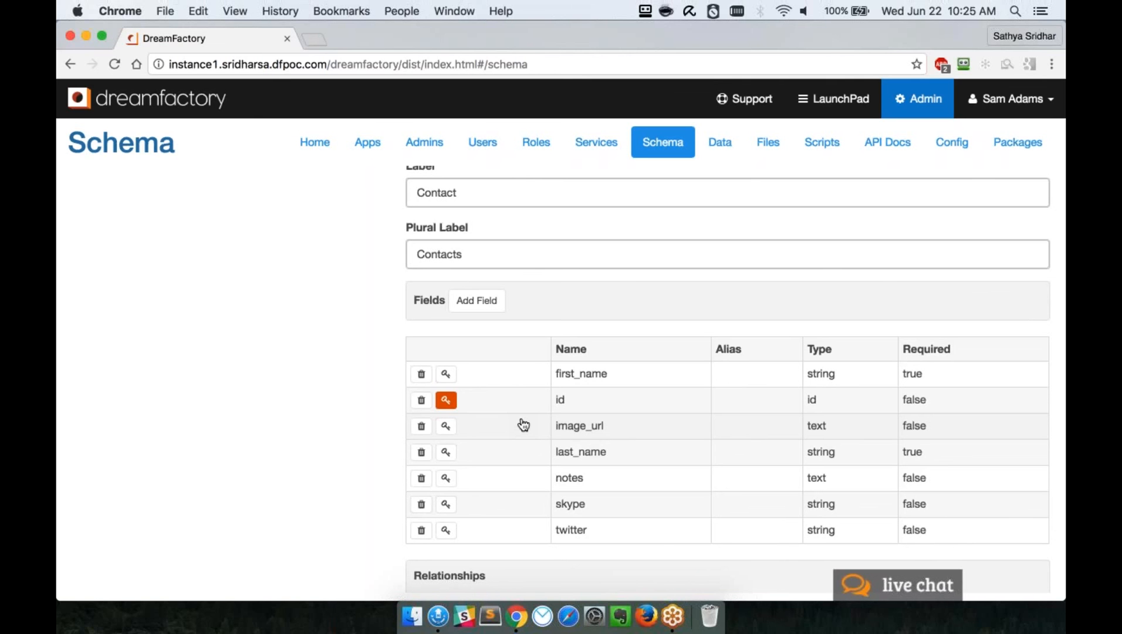
scroll(522, 424, "down", 5)
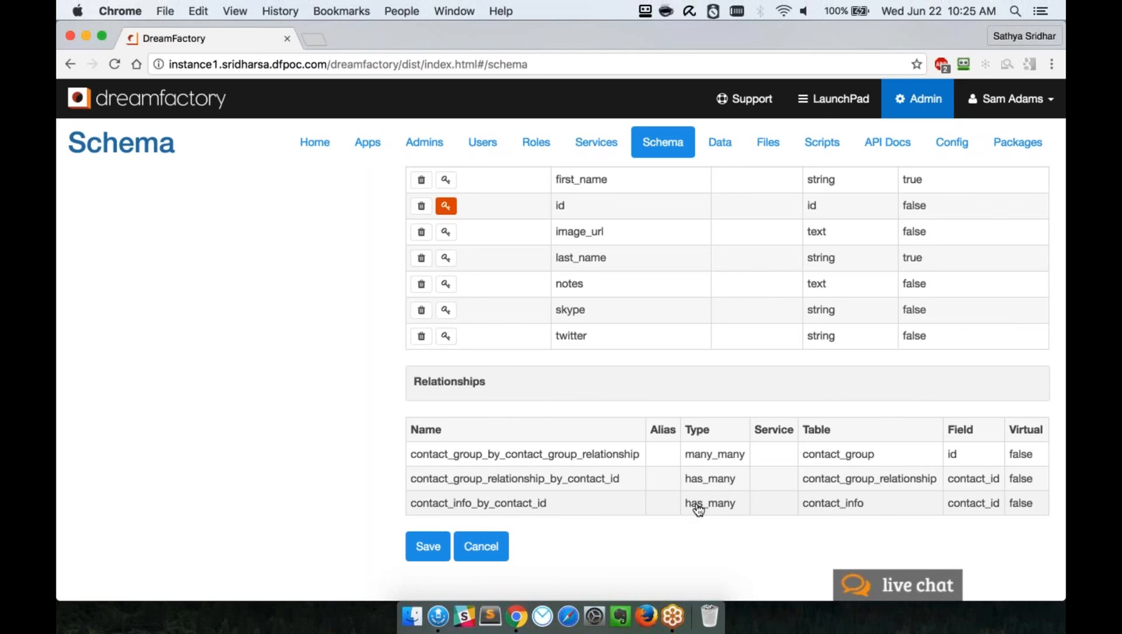
scroll(698, 508, "up", 10)
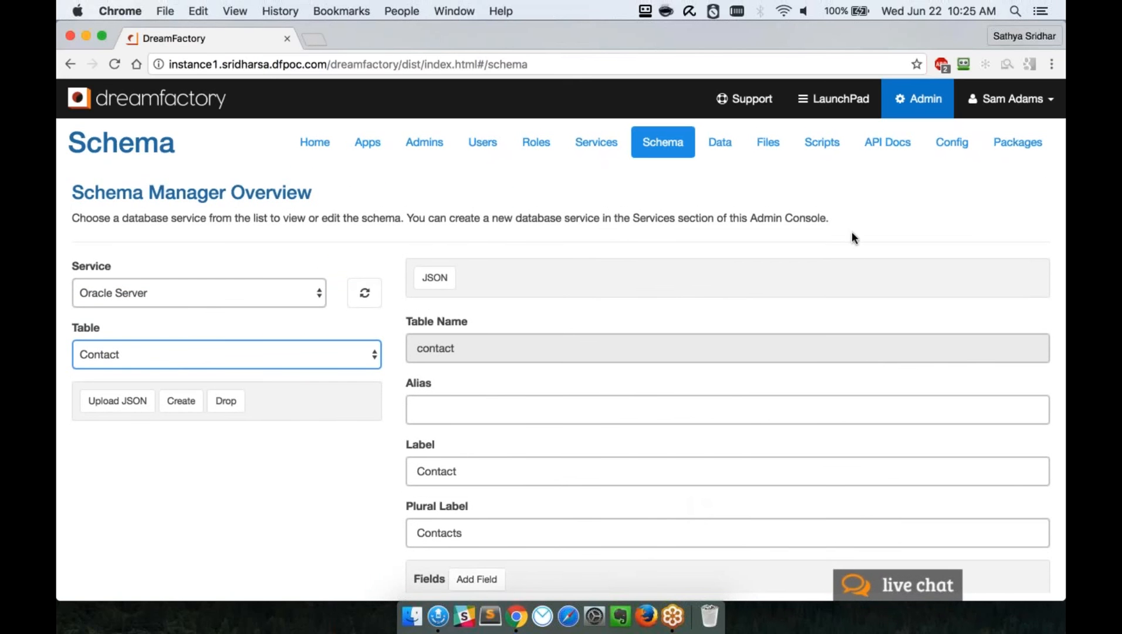
- Expand the oracle service in the live API documentation and review its schema, table, procedure and function operations
left_click(896, 145)
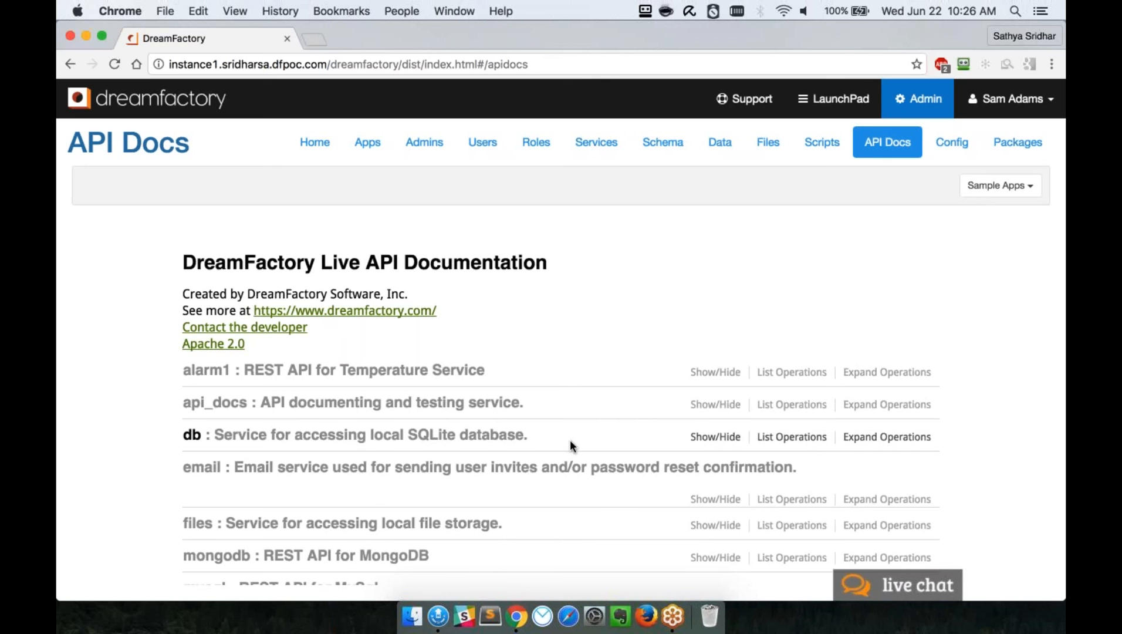
scroll(570, 441, "down", 5)
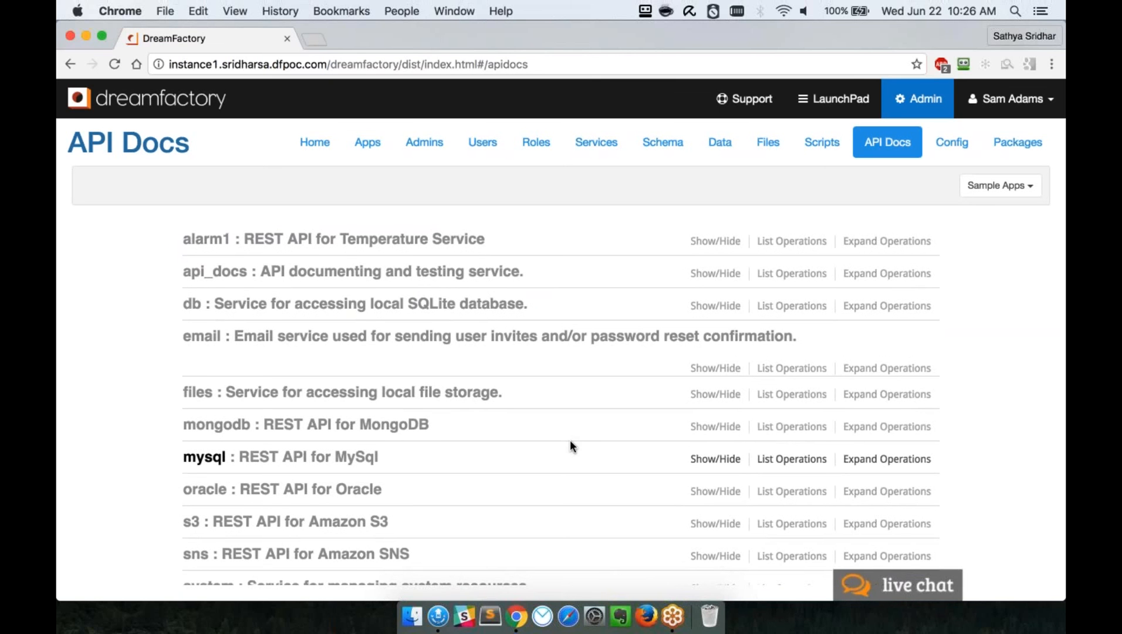
scroll(569, 443, "down", 2)
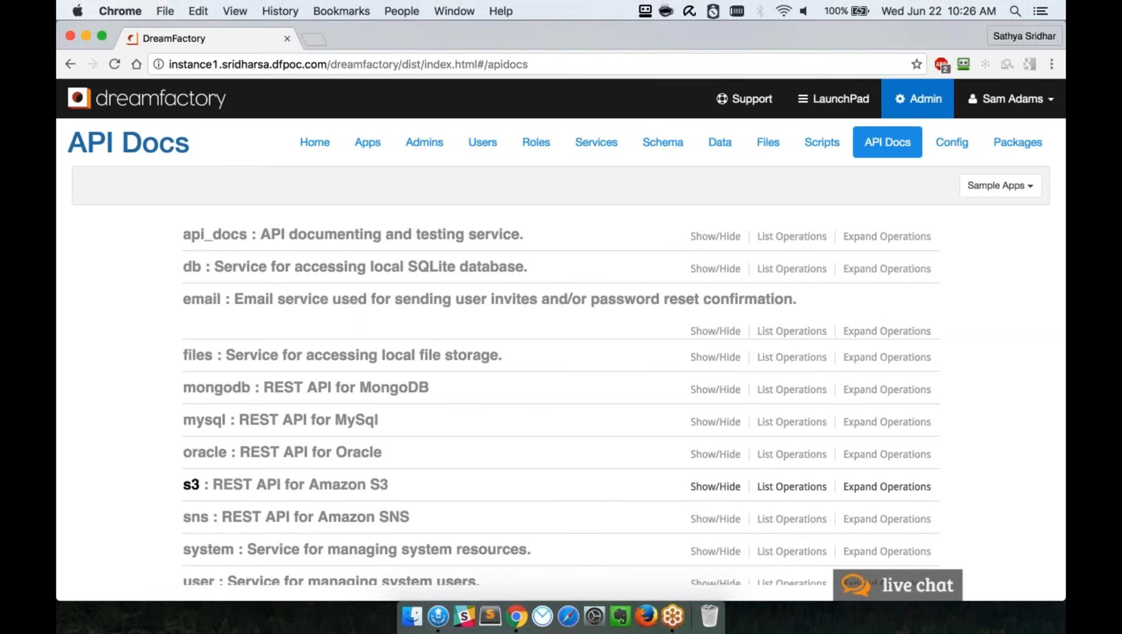
left_click(216, 457)
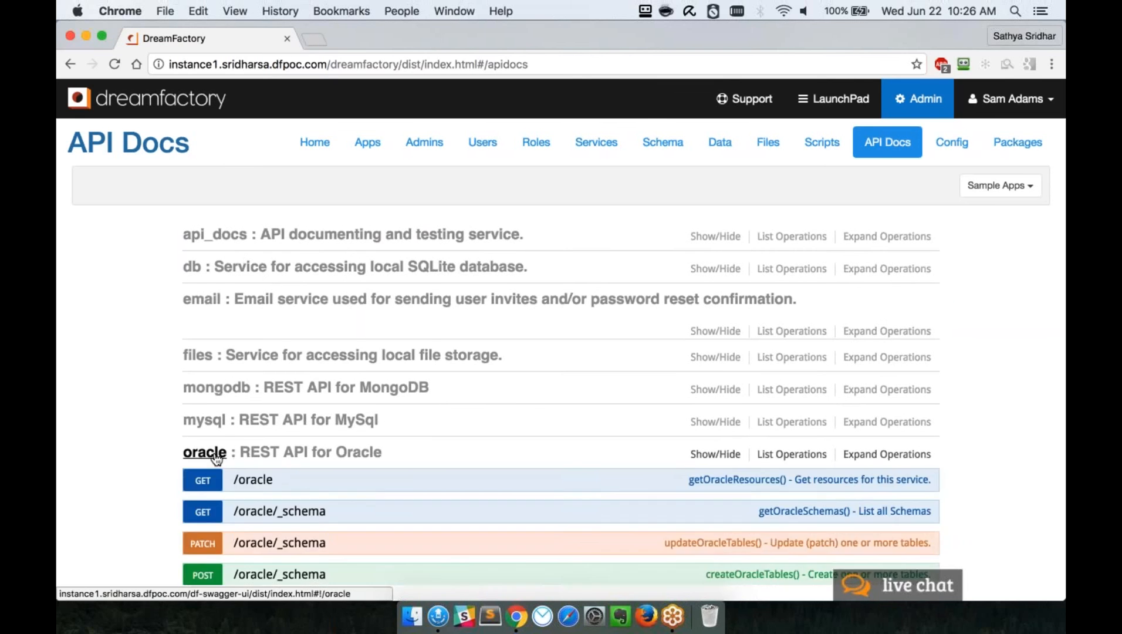
scroll(625, 527, "down", 5)
scroll(625, 527, "down", 3)
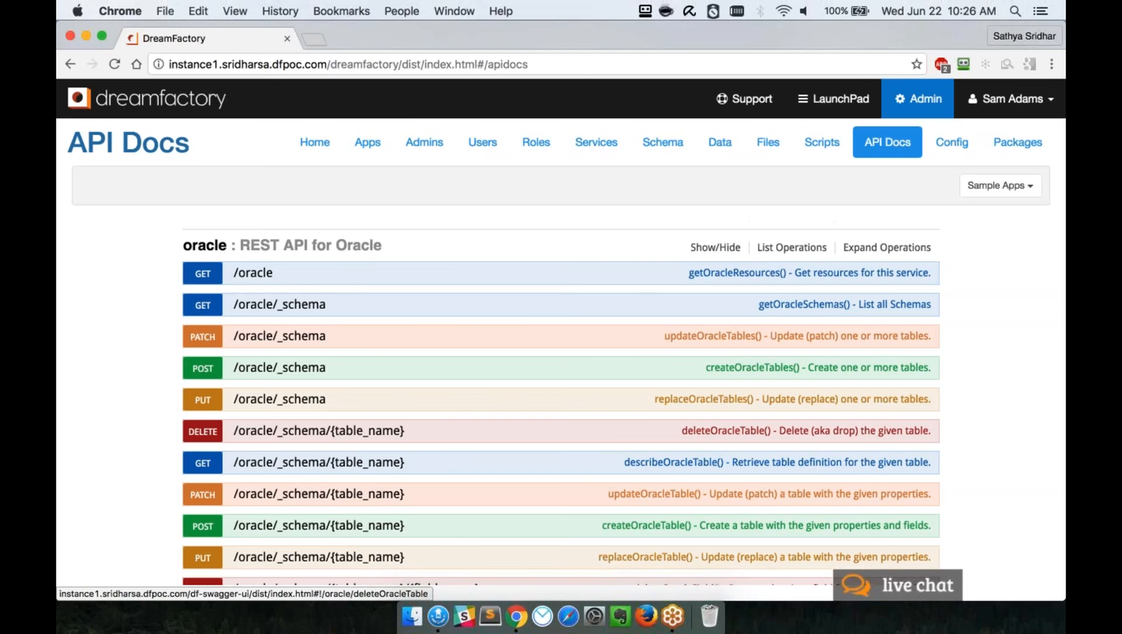
scroll(733, 434, "down", 7)
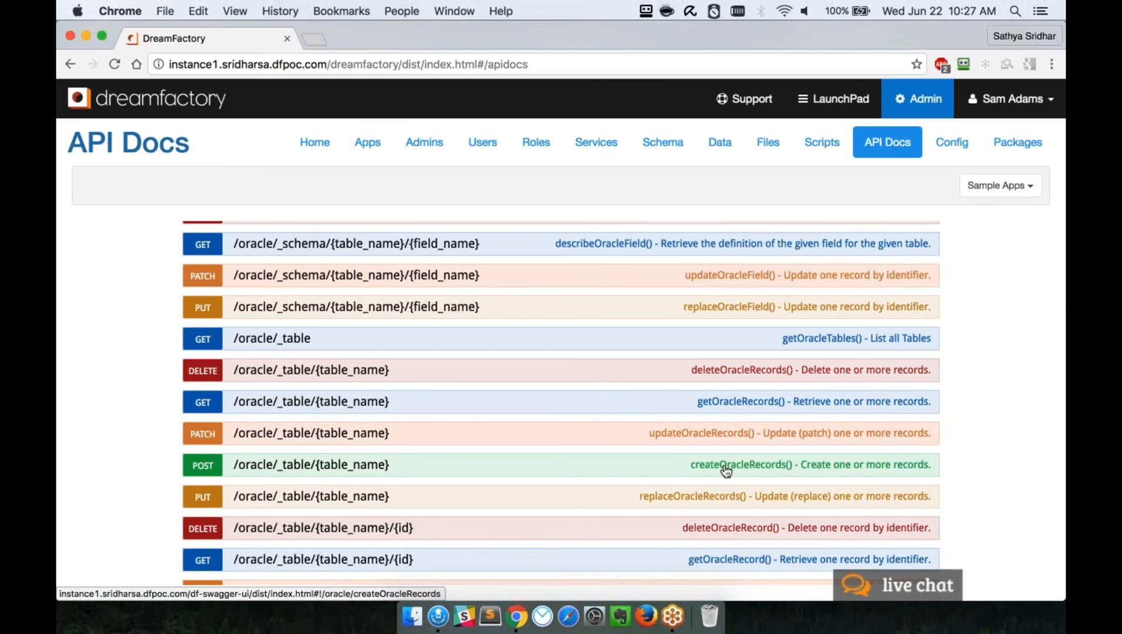
scroll(726, 470, "down", 6)
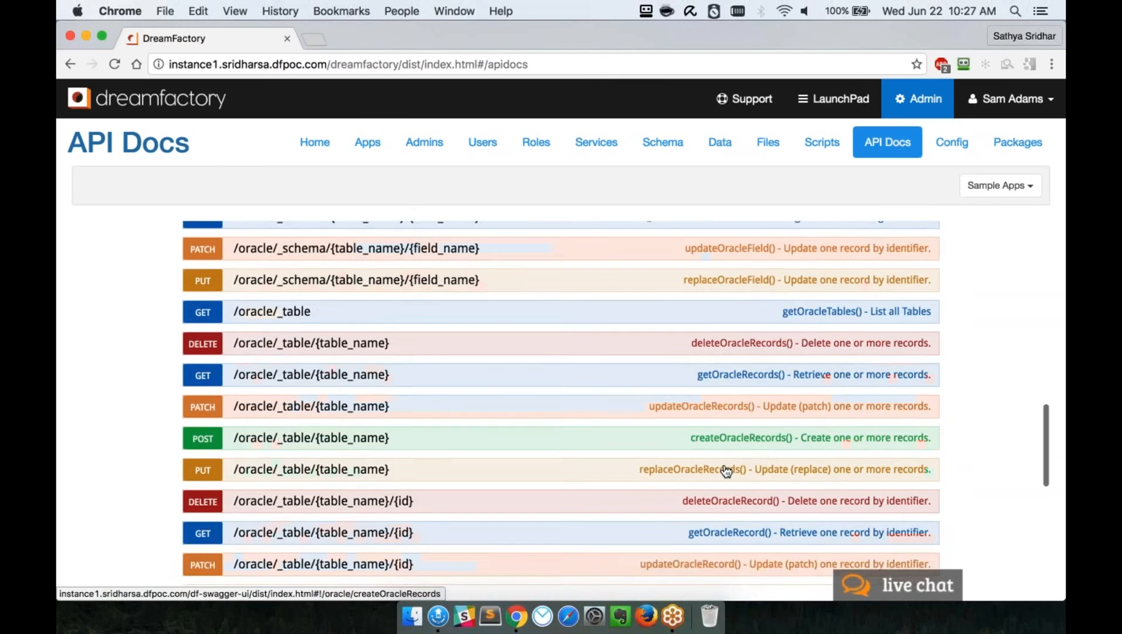
scroll(726, 469, "down", 2)
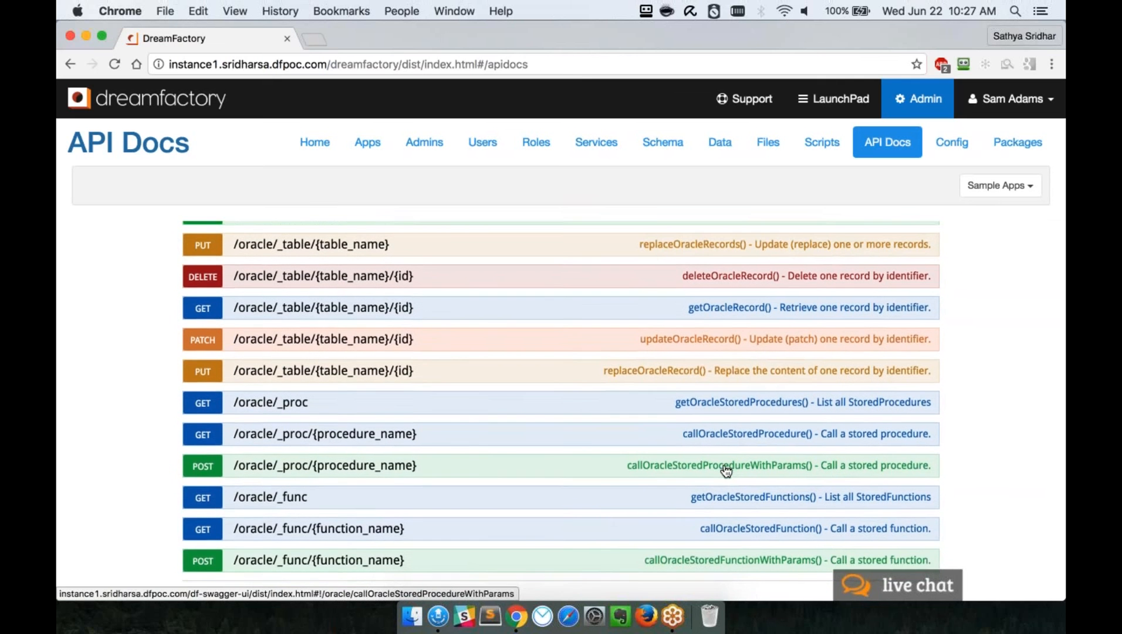
scroll(726, 469, "down", 1)
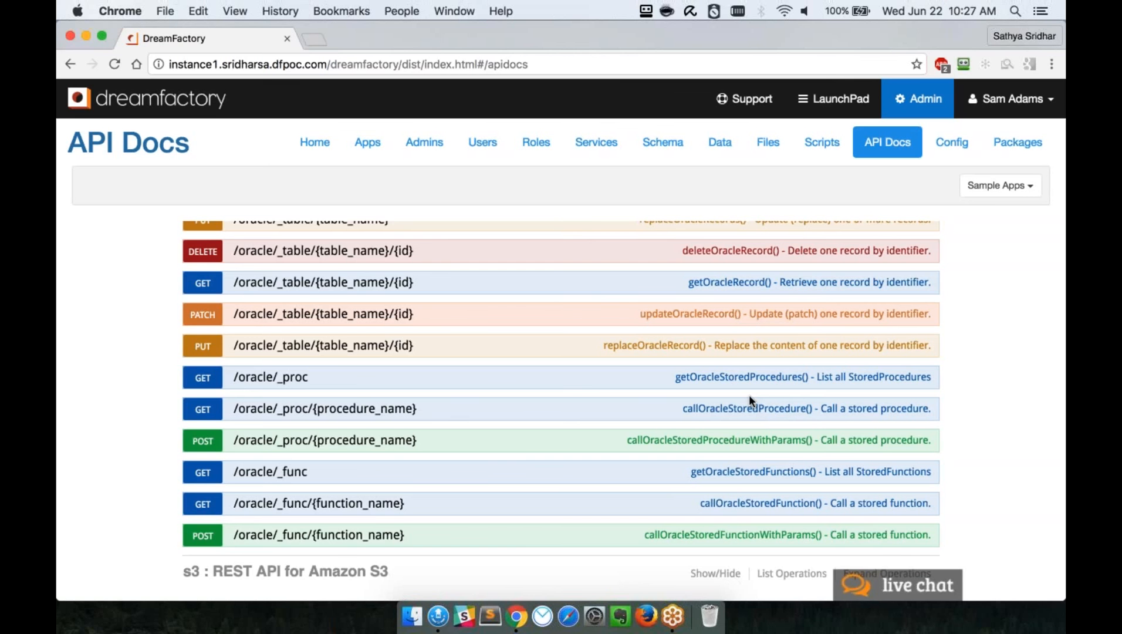
- Expand the GET /oracle/_table/{table_name} operation for retrieving records and set its table_name parameter to contact
scroll(749, 394, "up", 8)
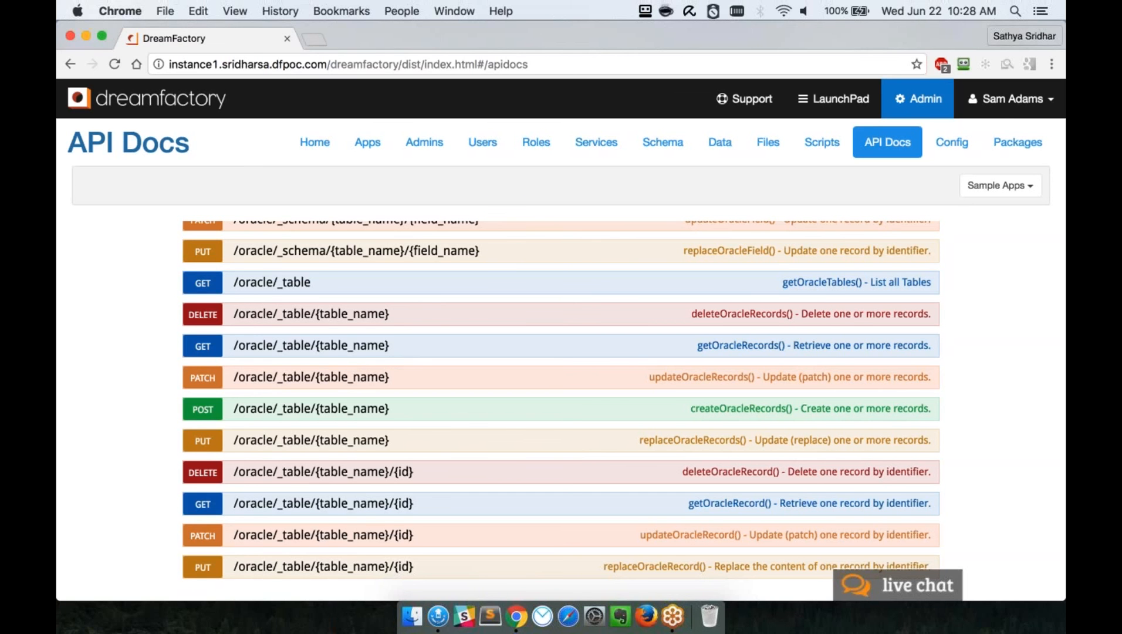
left_click(209, 350)
scroll(561, 402, "down", 1)
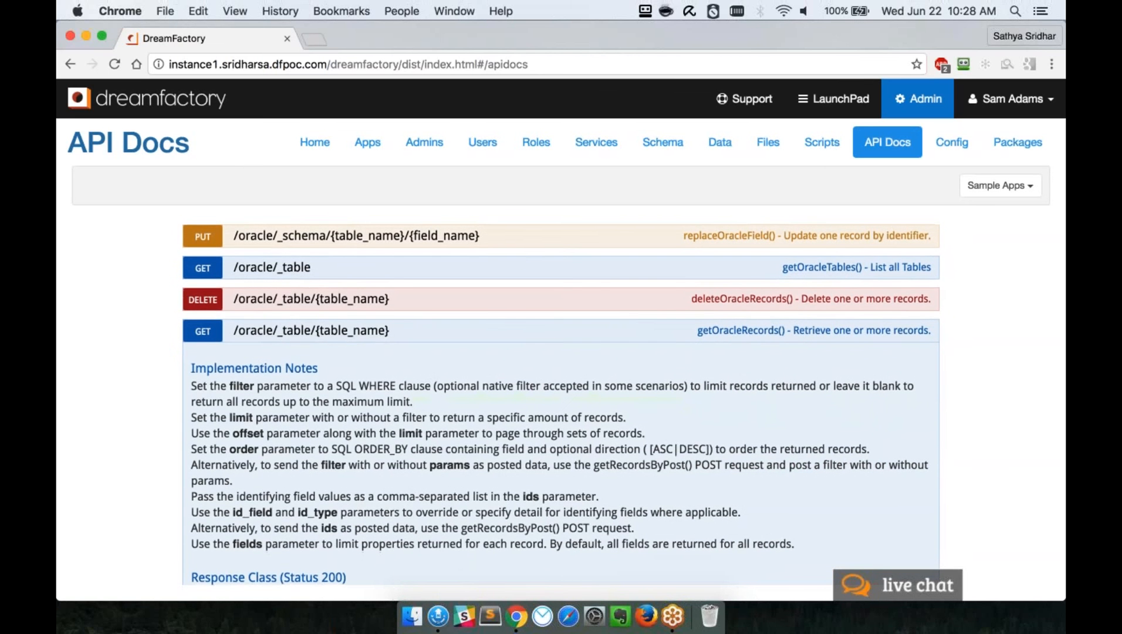
scroll(561, 403, "down", 10)
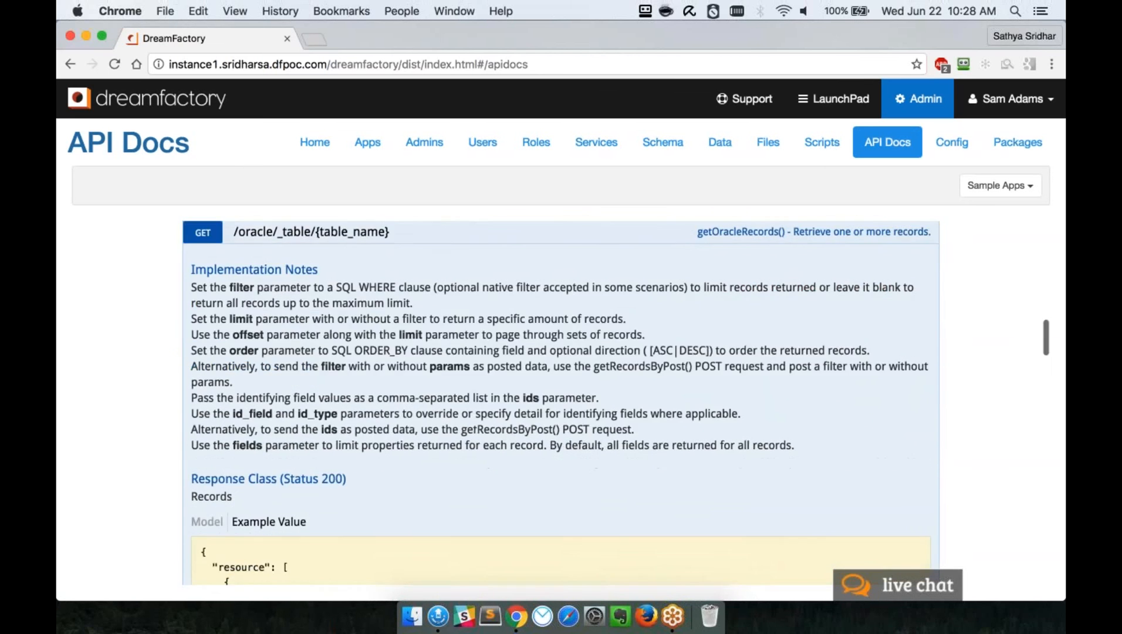
scroll(561, 402, "down", 5)
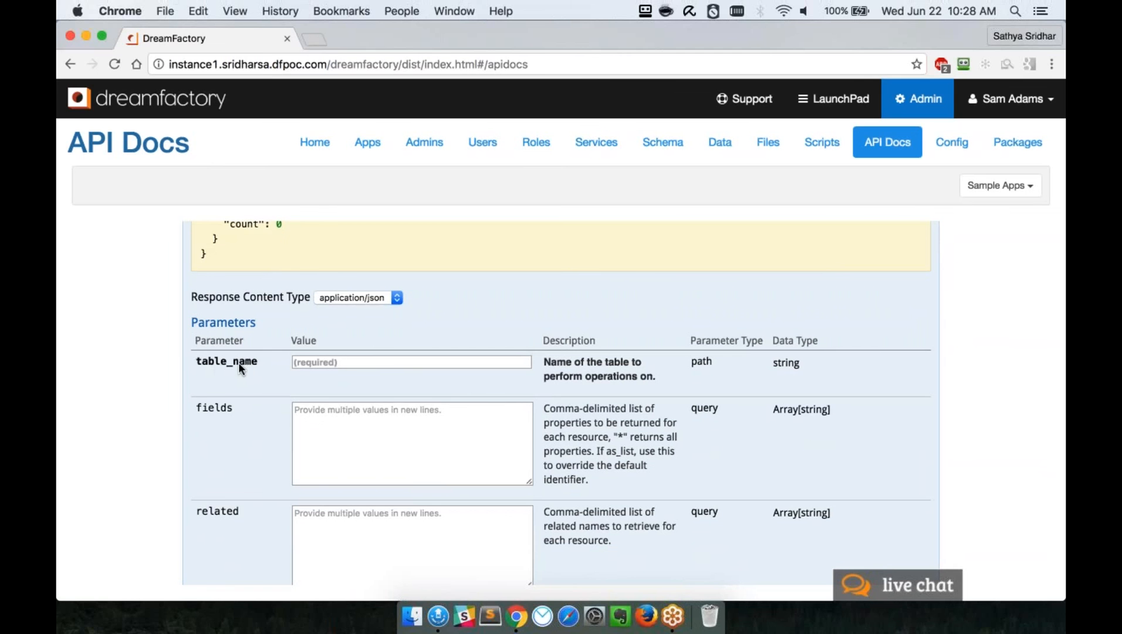
left_click(316, 362)
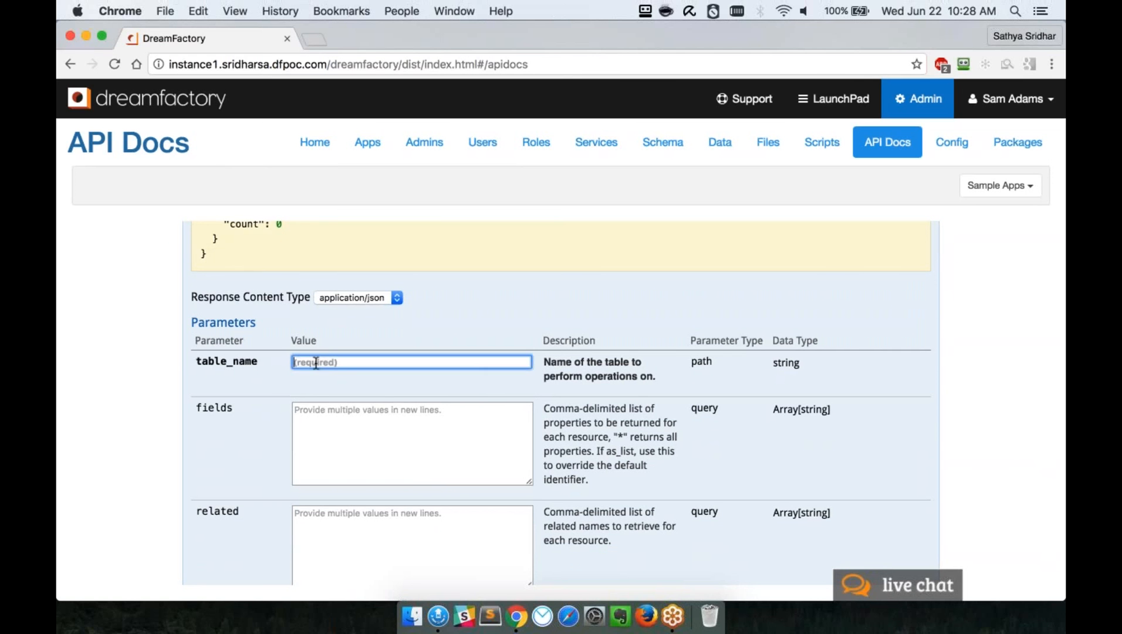
type("contact")
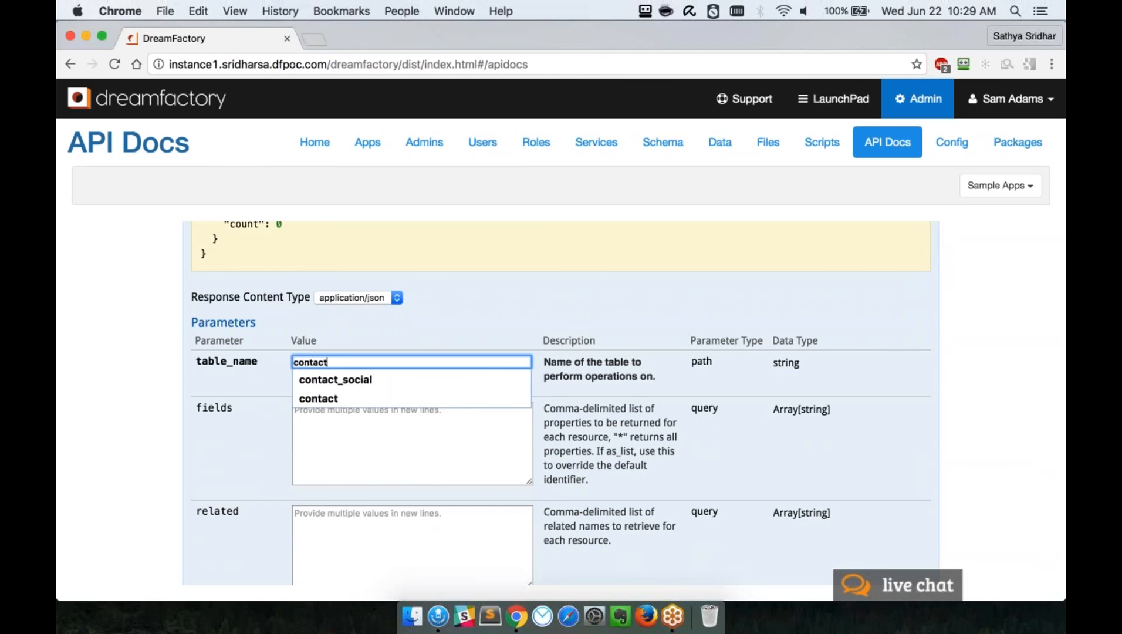
left_click(226, 408)
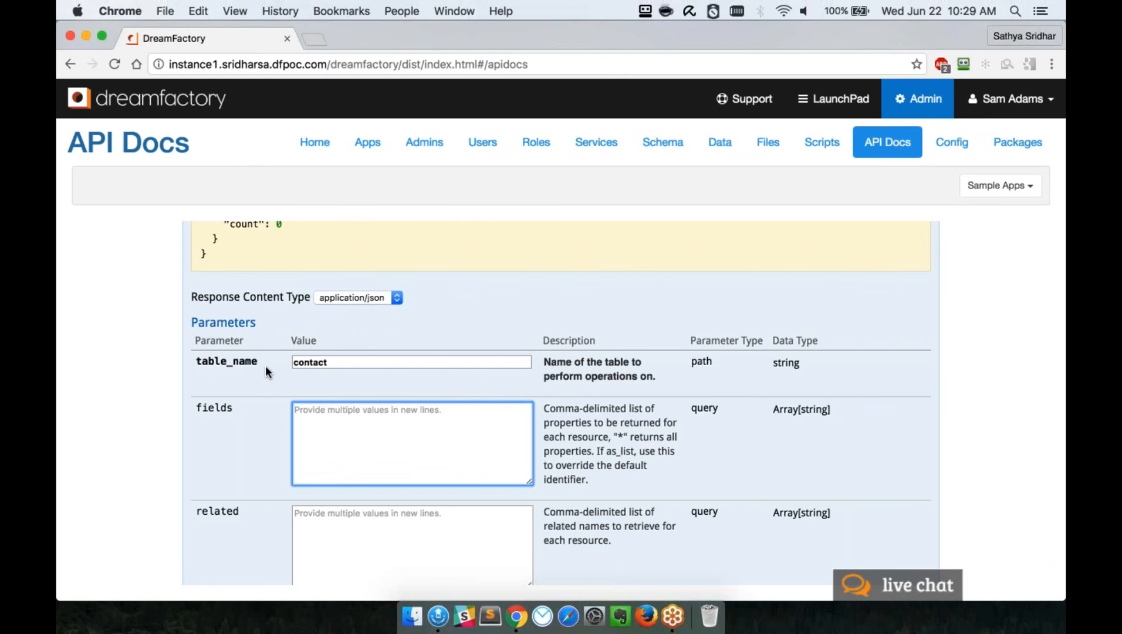
- Examine the optional query parameters of the record retrieval operation, from fields and related through include_schema
scroll(269, 440, "down", 5)
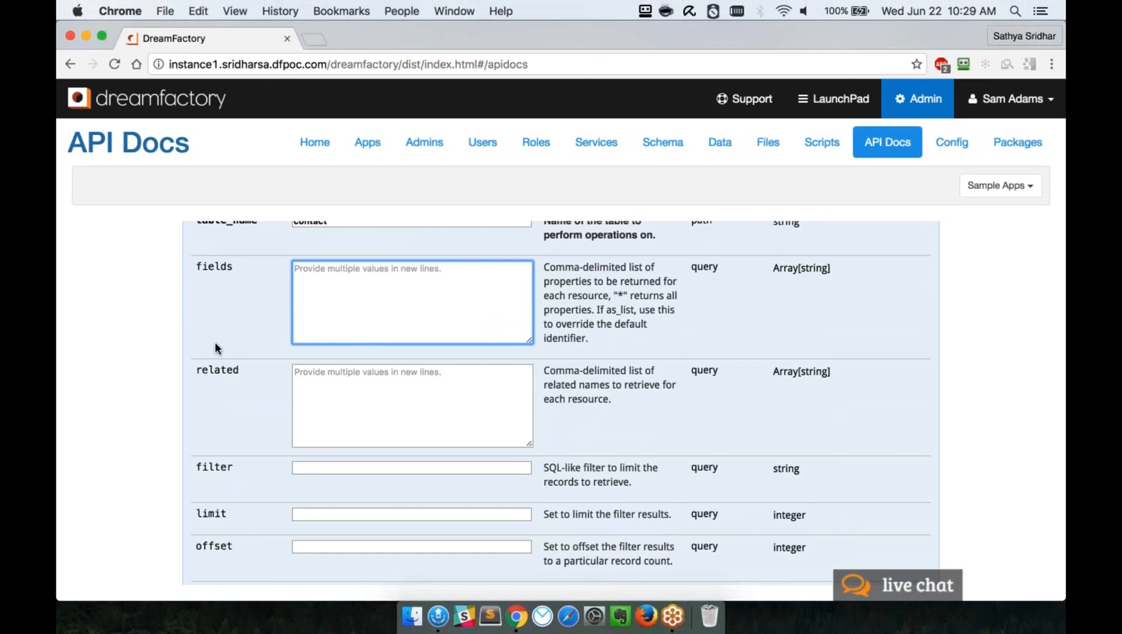
double_click(220, 371)
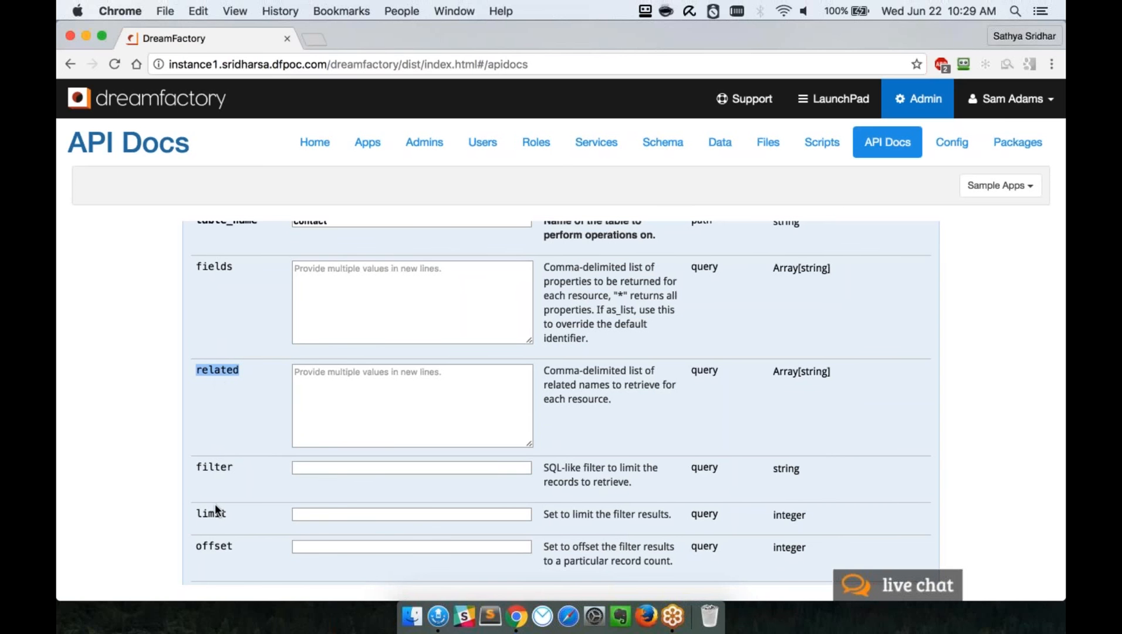
scroll(217, 514, "down", 3)
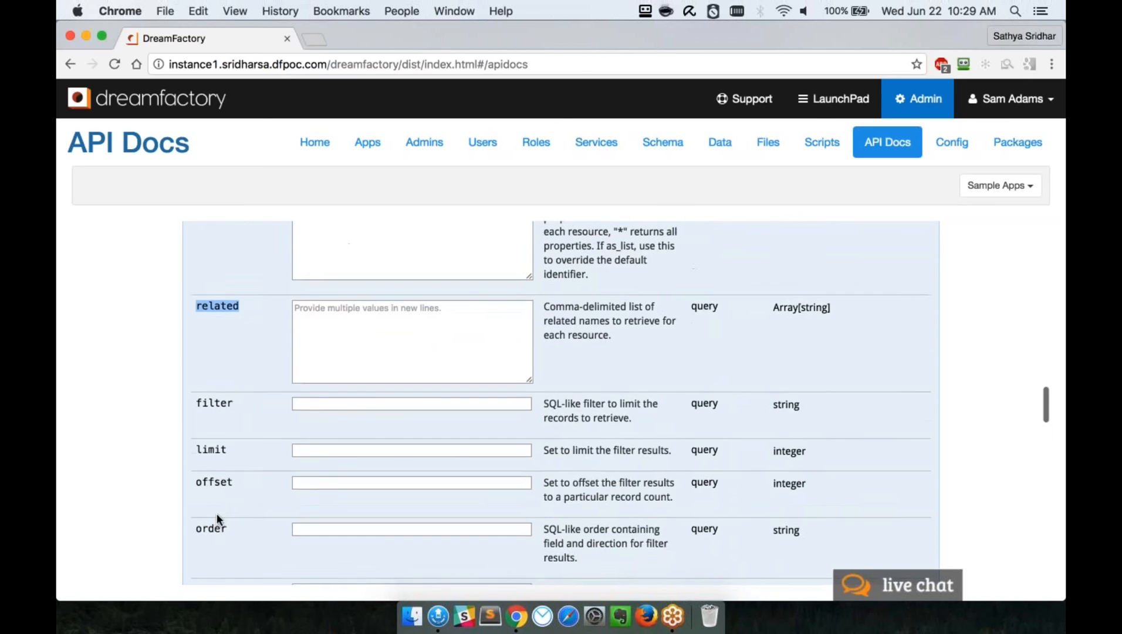
scroll(216, 513, "down", 2)
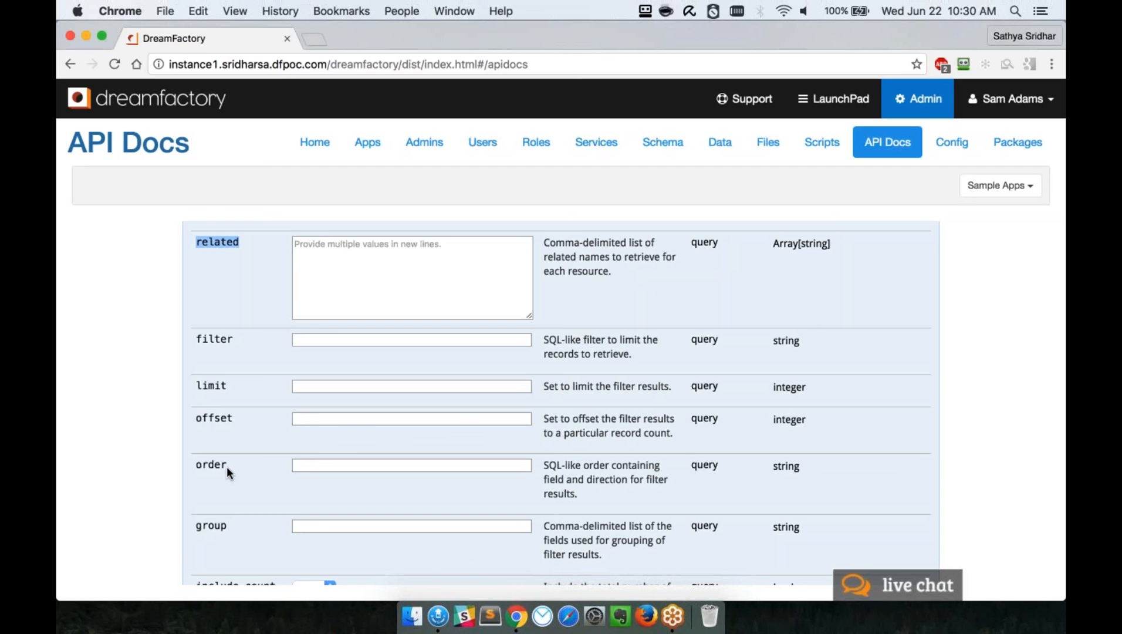
scroll(244, 502, "down", 3)
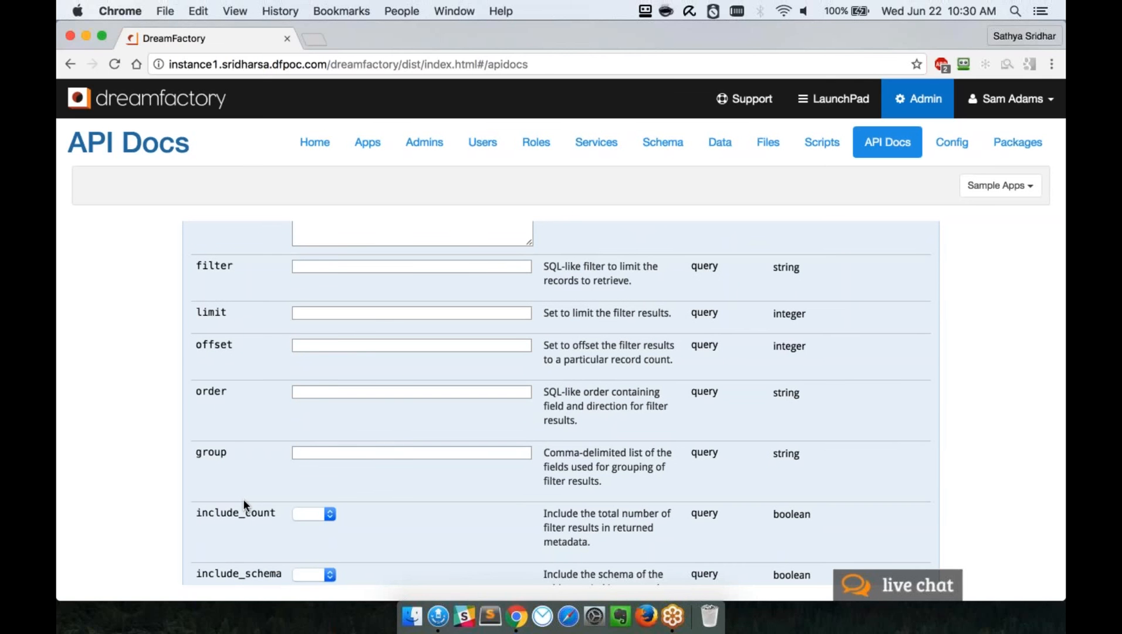
scroll(243, 499, "up", 10)
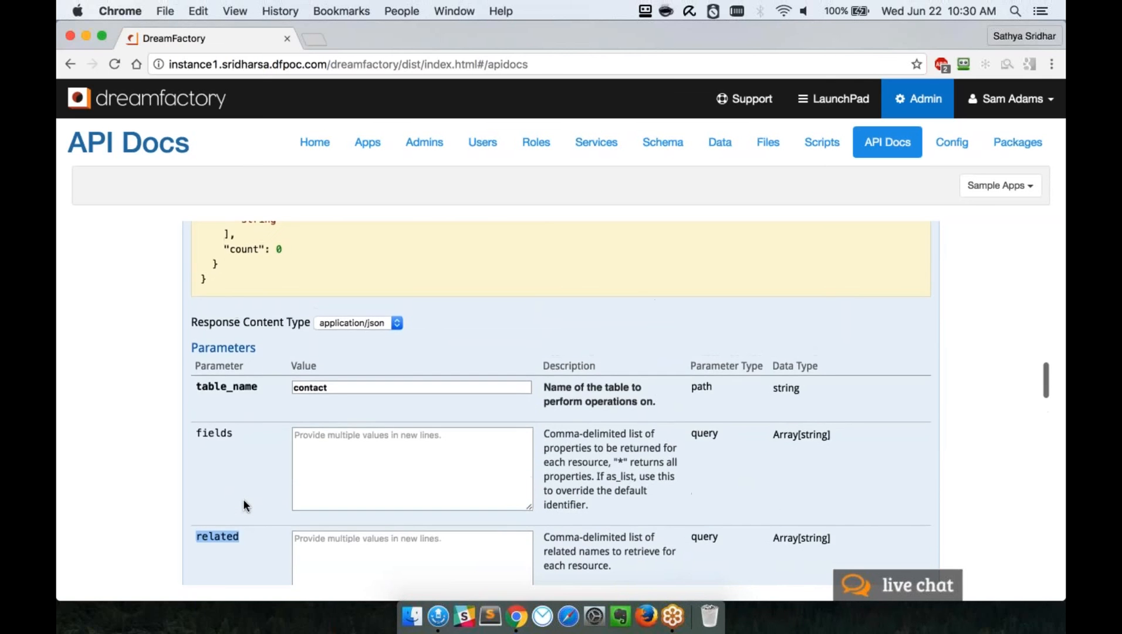
left_click(260, 461)
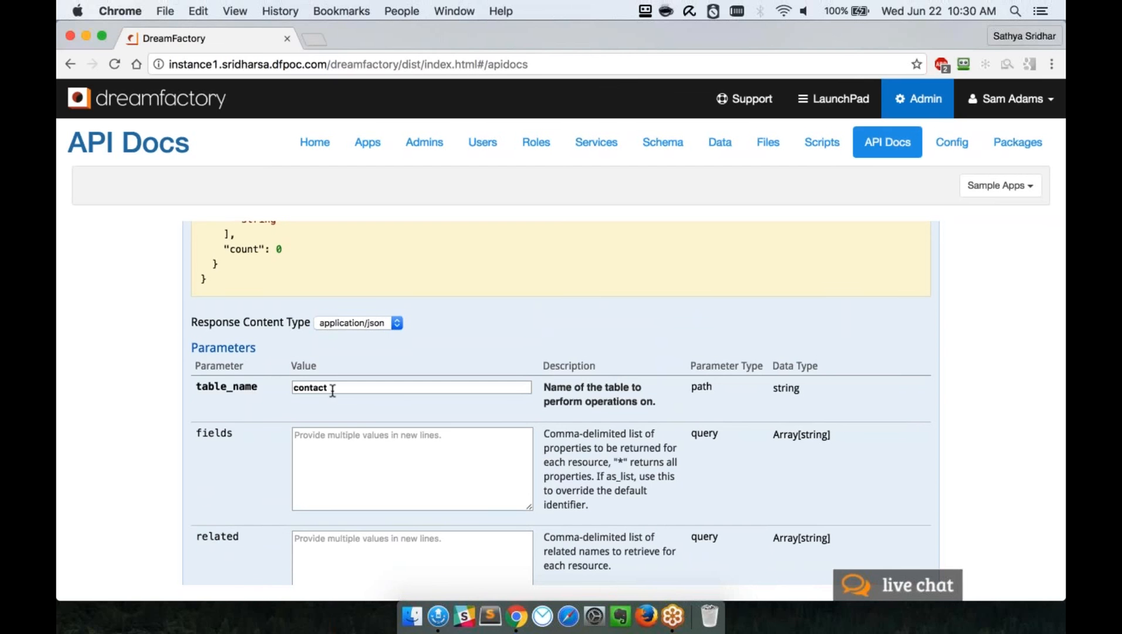
- Send the GET request for the contact table's records and bring up its response
scroll(256, 501, "down", 15)
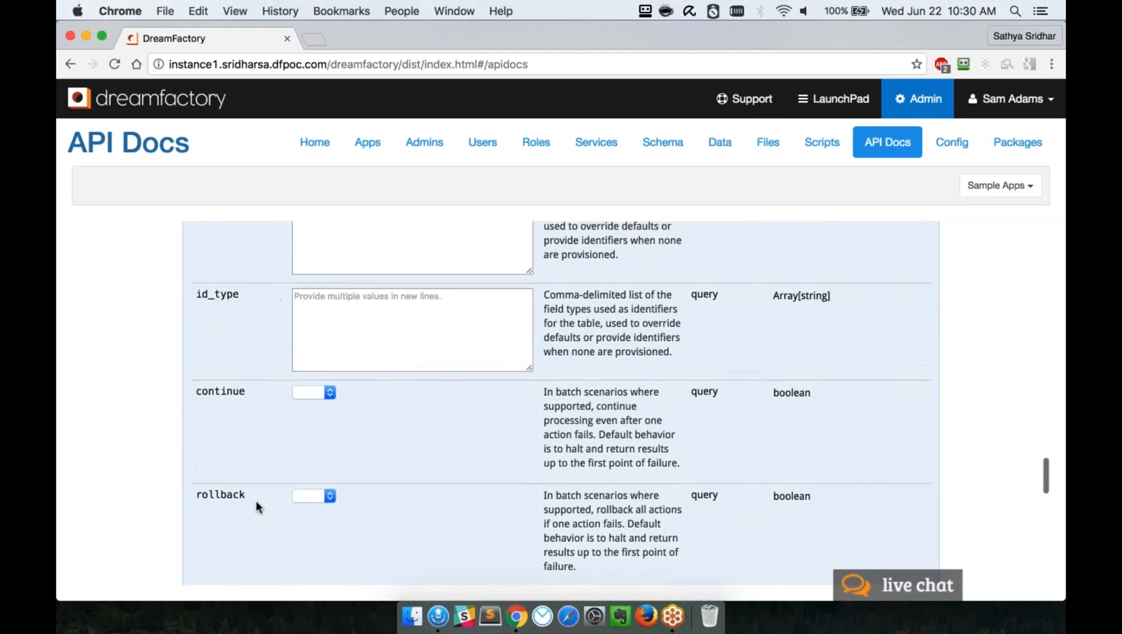
scroll(256, 501, "down", 5)
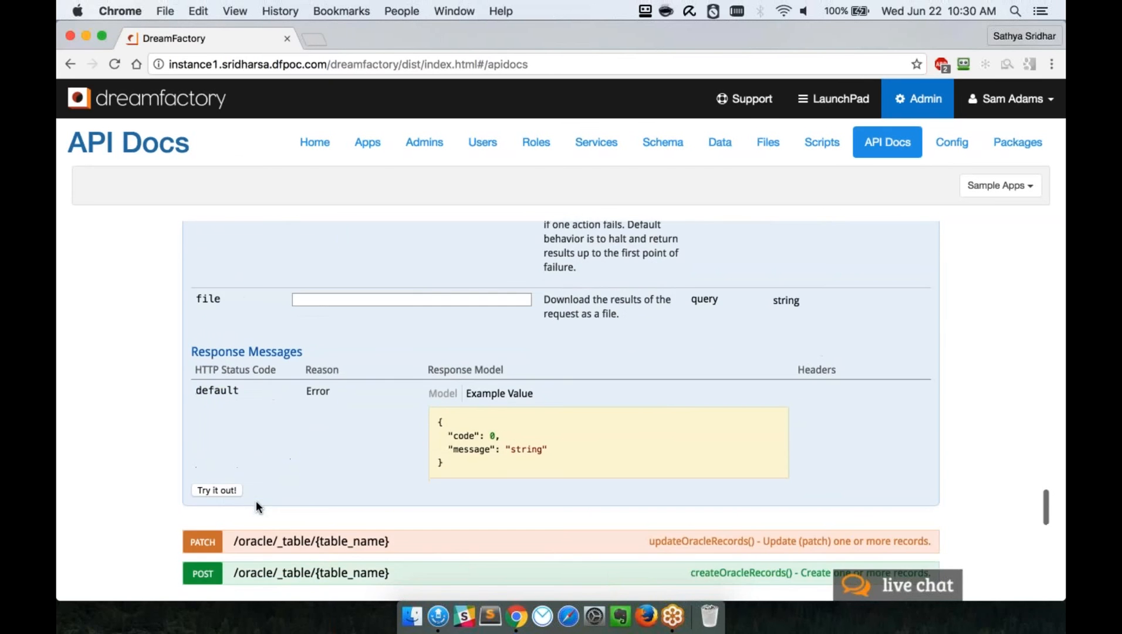
left_click(224, 490)
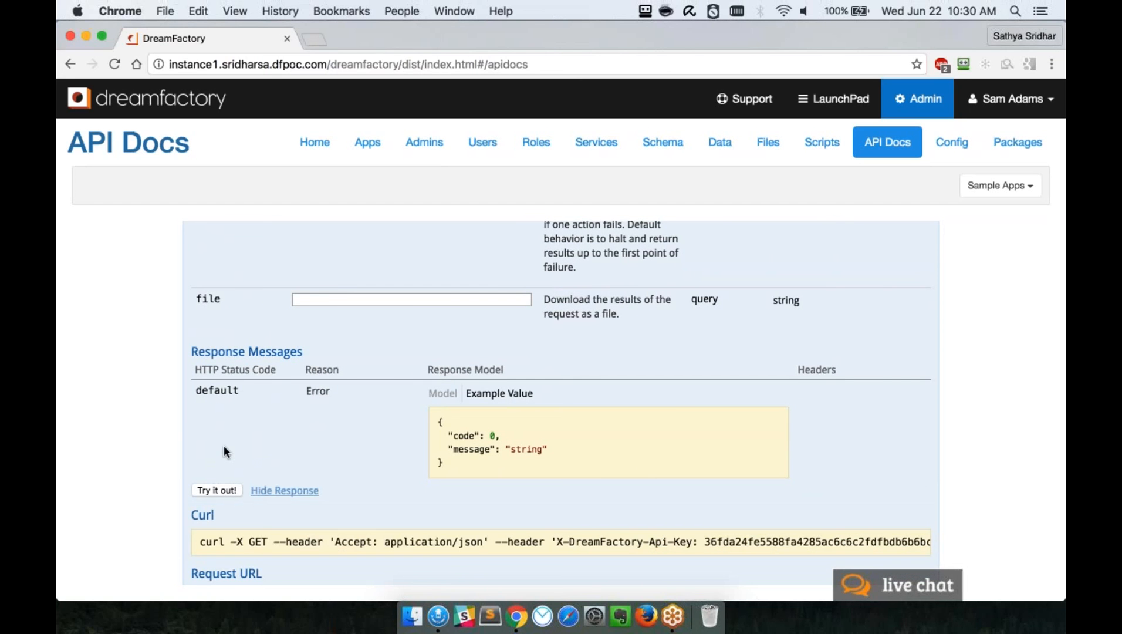
scroll(351, 454, "down", 4)
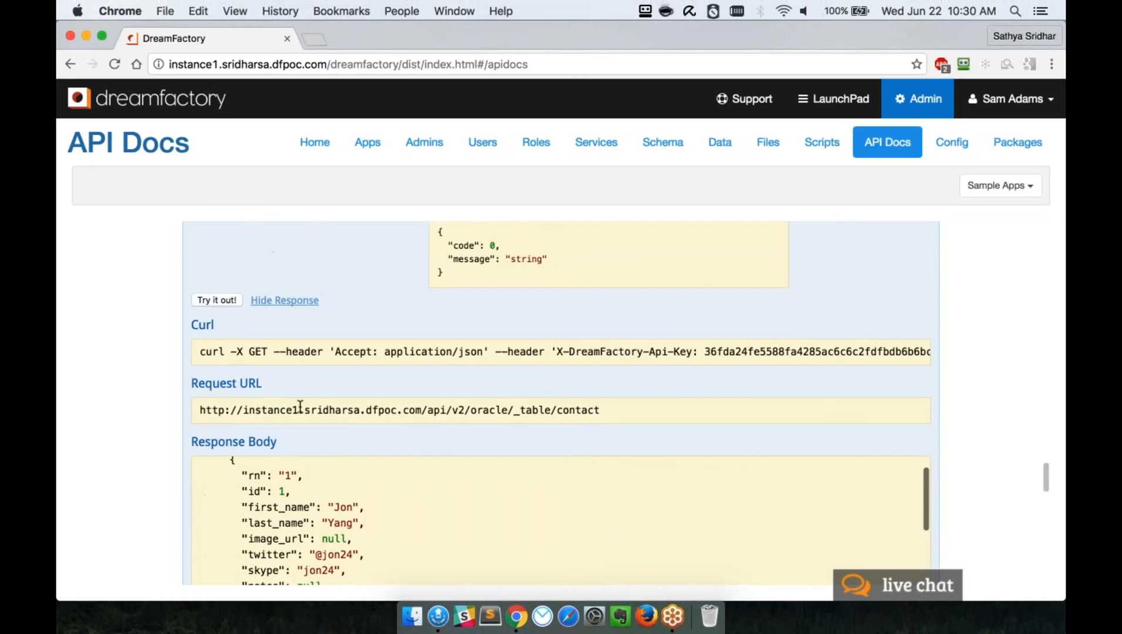
- Examine the generated request URL and the first contact records in the response body
triple_click(524, 409)
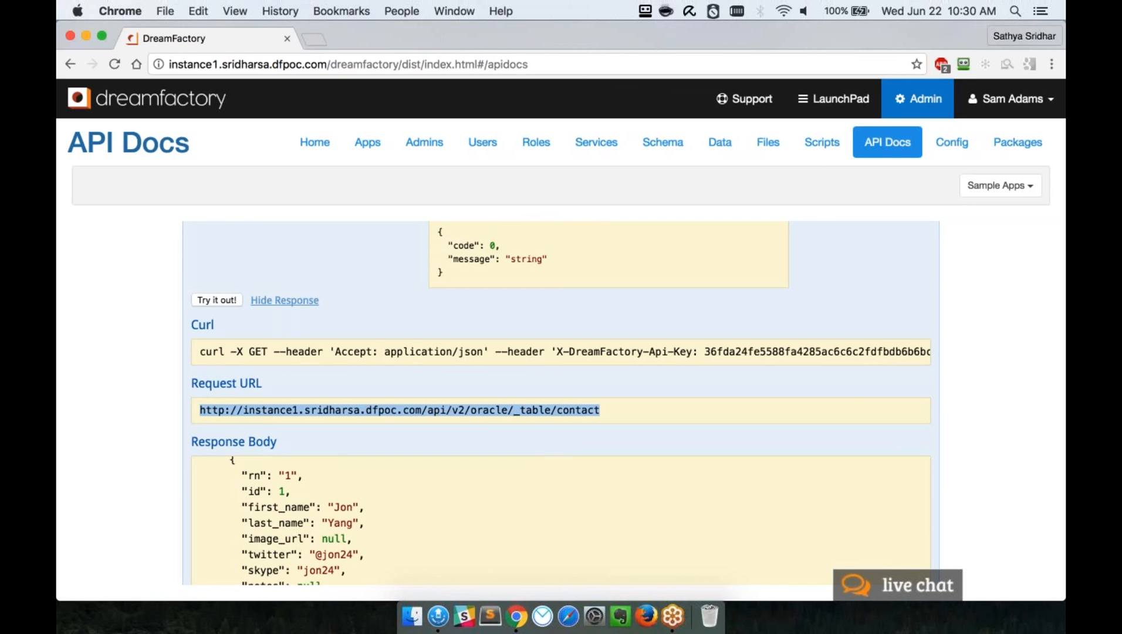
scroll(560, 517, "up", 3)
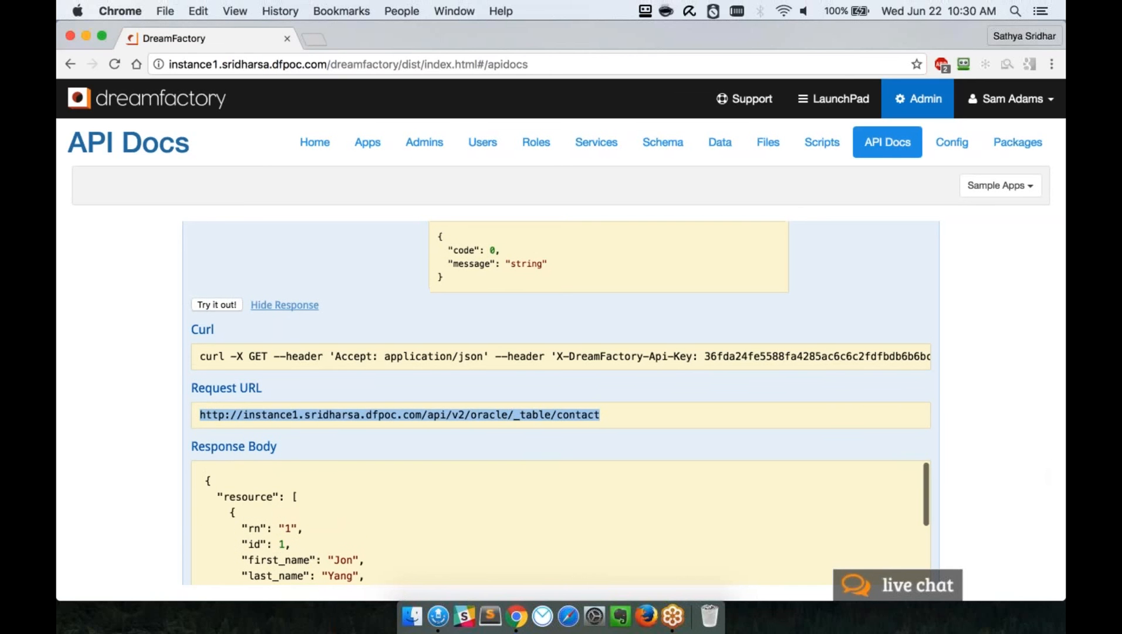
left_click(276, 504)
scroll(277, 504, "down", 5)
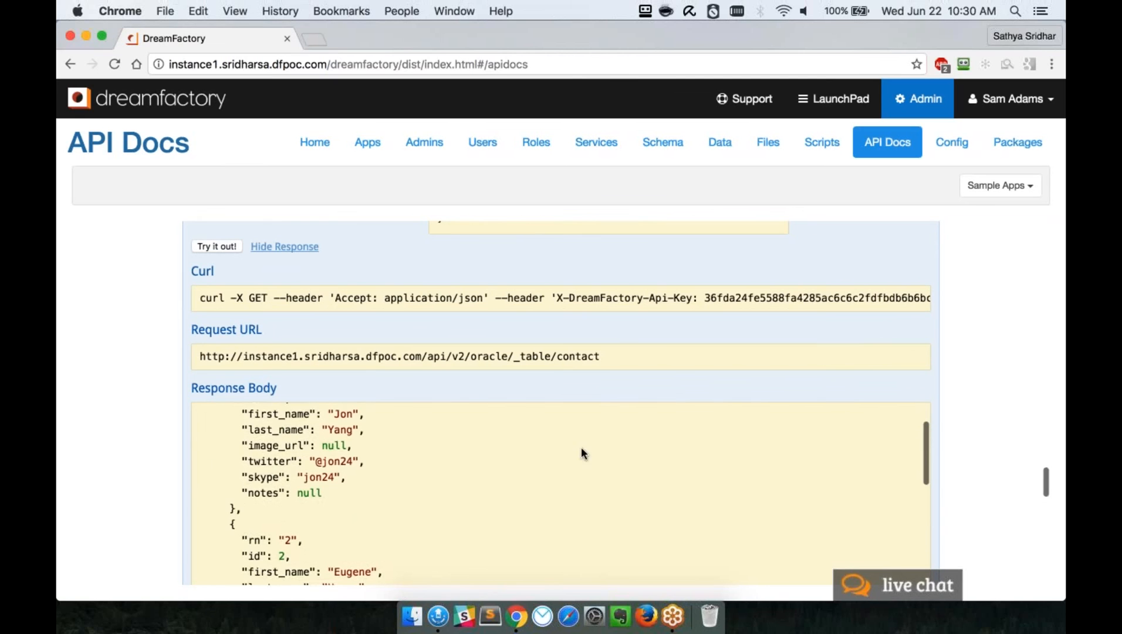
scroll(437, 465, "up", 2)
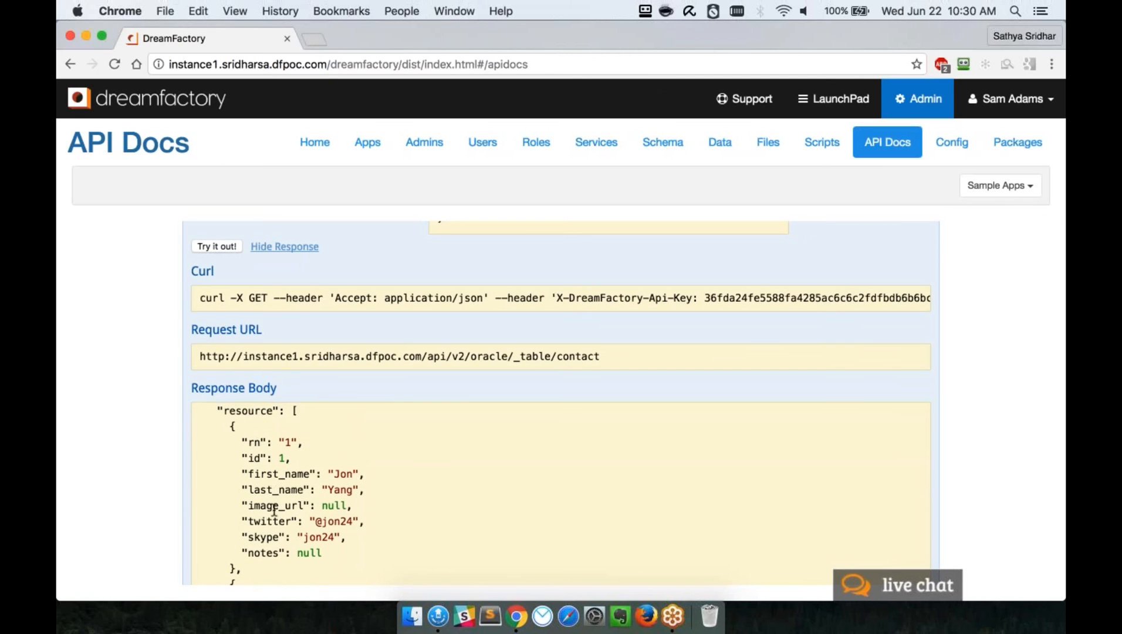
scroll(561, 492, "down", 10)
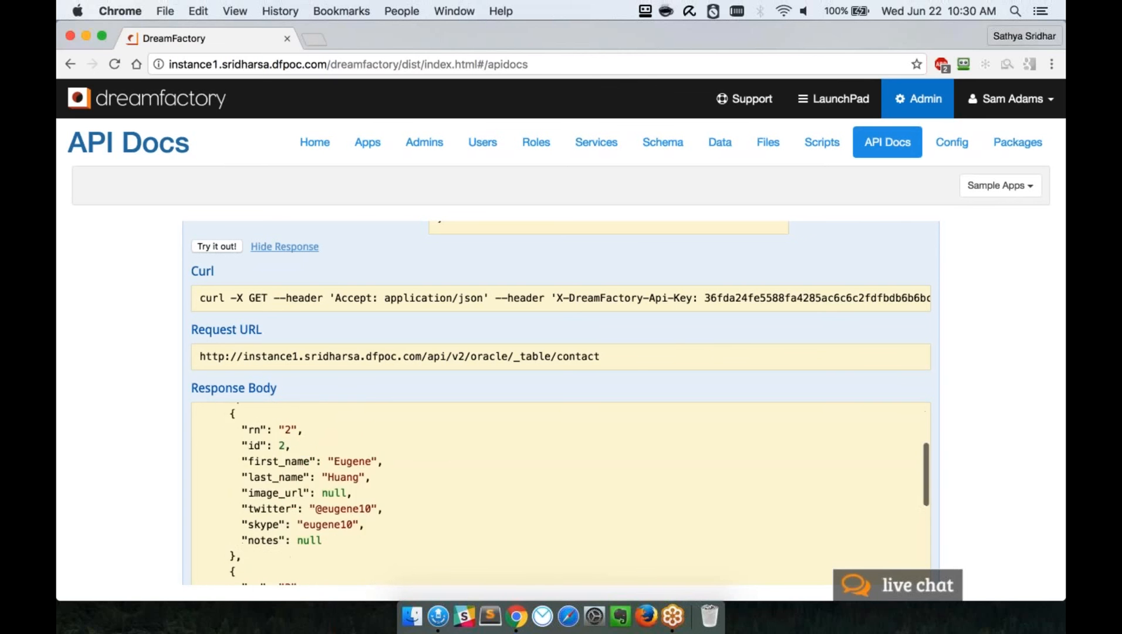
scroll(561, 493, "down", 3)
- Set the filter parameter of the record retrieval operation to 10
scroll(560, 405, "up", 15)
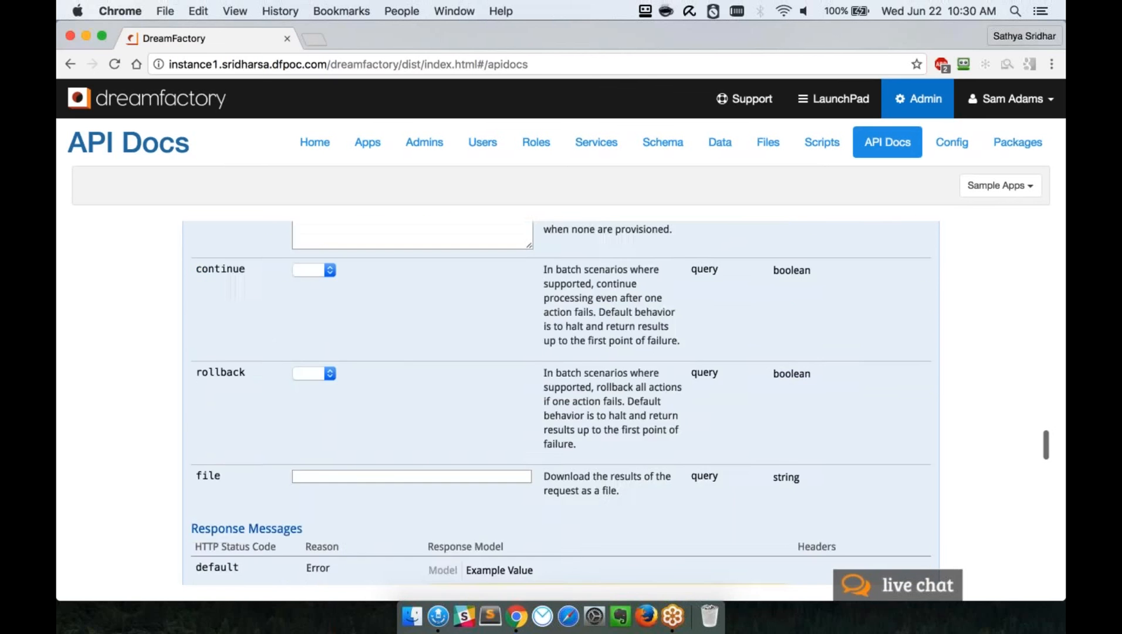
scroll(306, 534, "up", 15)
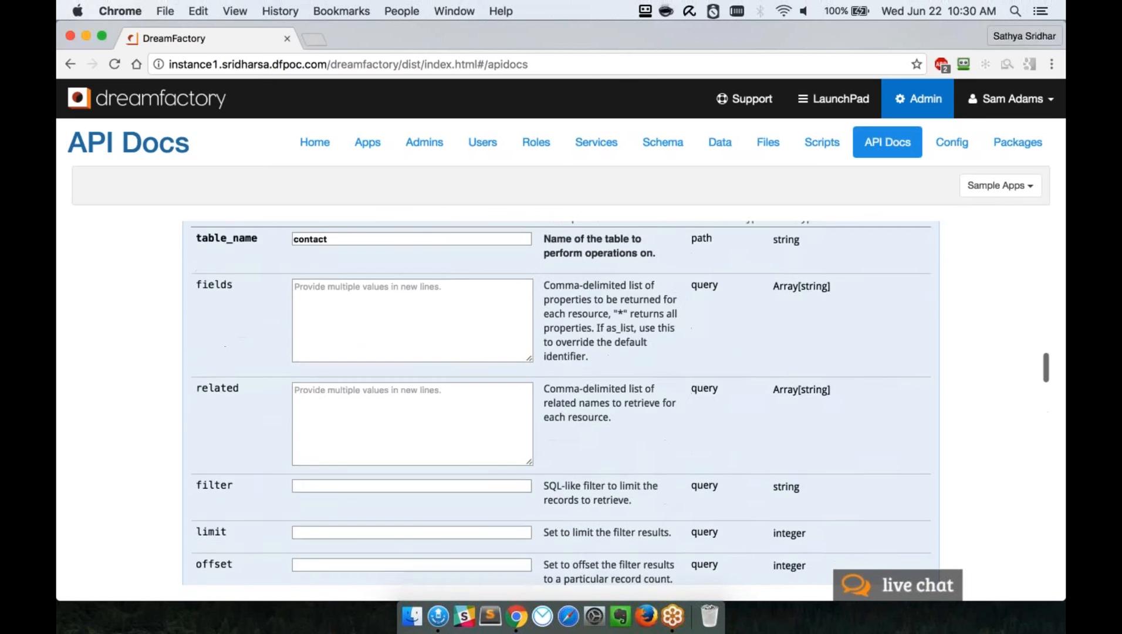
scroll(240, 518, "down", 6)
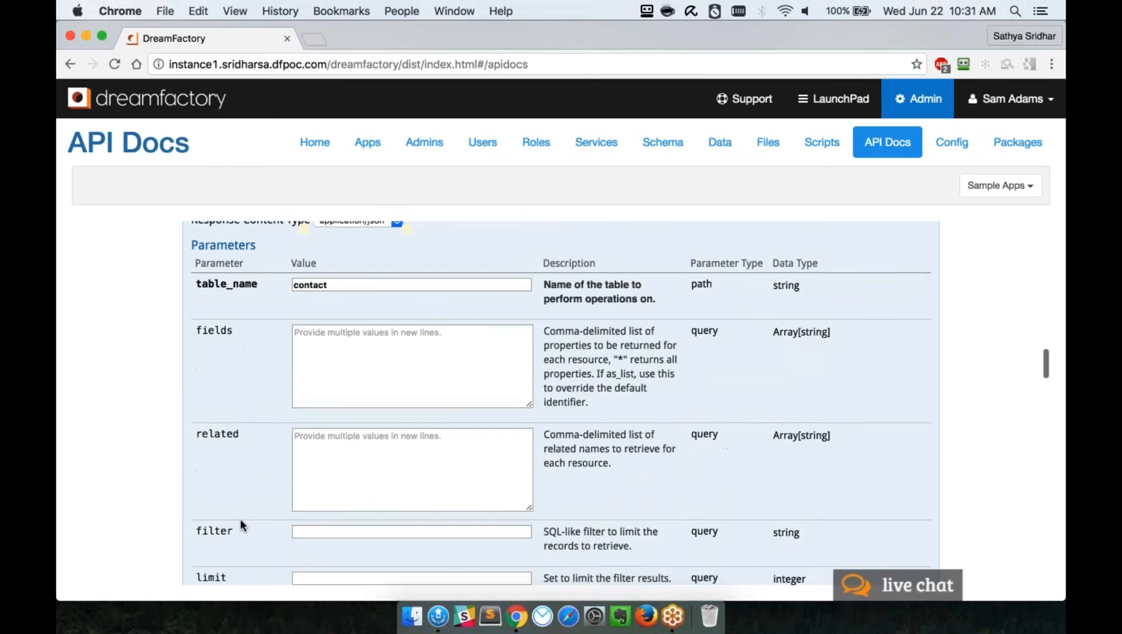
left_click(321, 396)
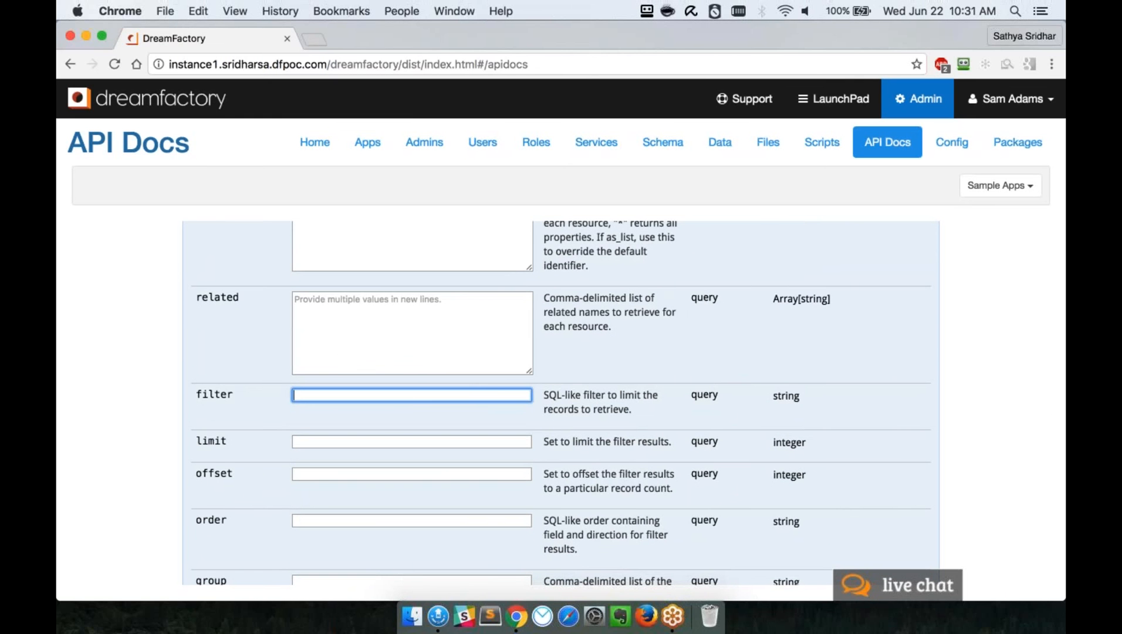
type("10")
left_click(238, 359)
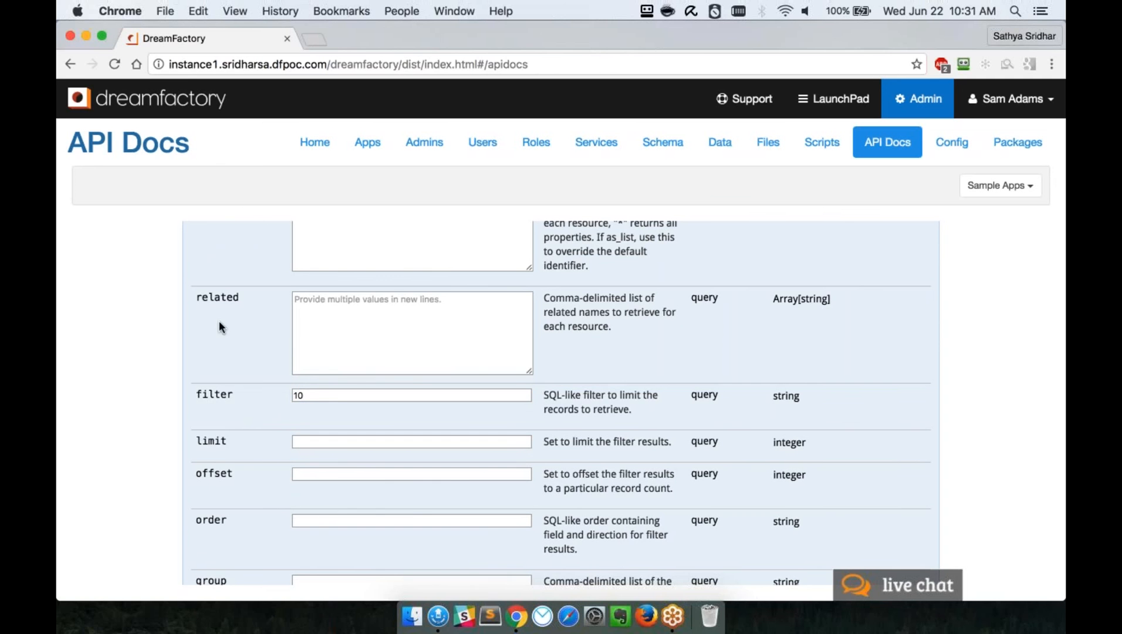
- Review the contact records in the existing response again, checking the fields each record contains
scroll(235, 468, "down", 15)
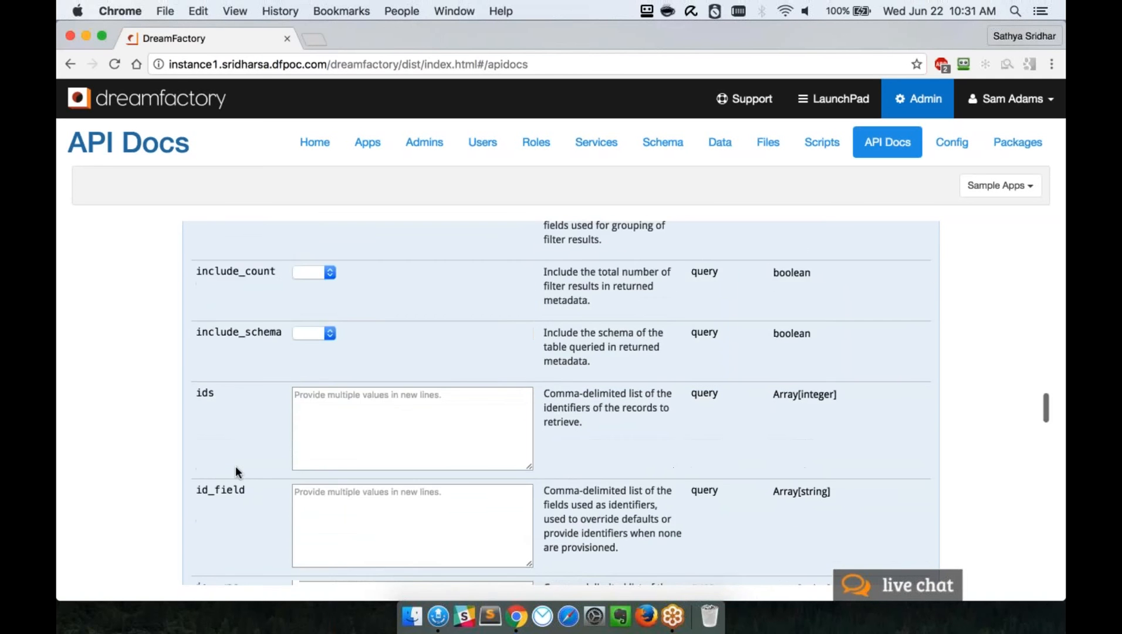
scroll(236, 472, "down", 6)
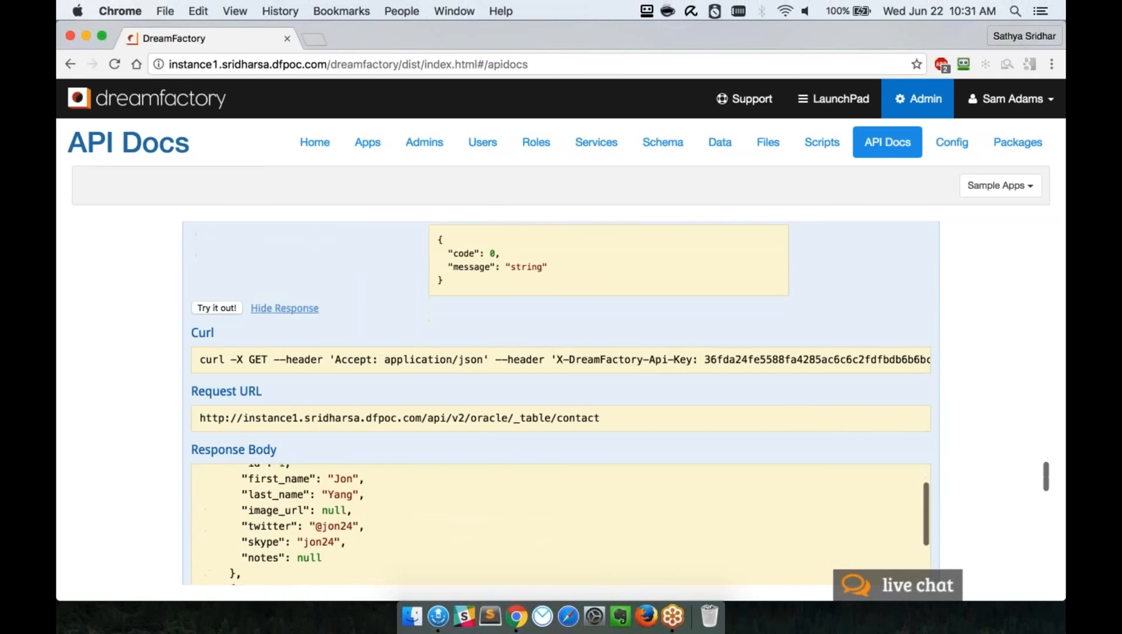
scroll(235, 472, "up", 1)
scroll(235, 472, "up", 1)
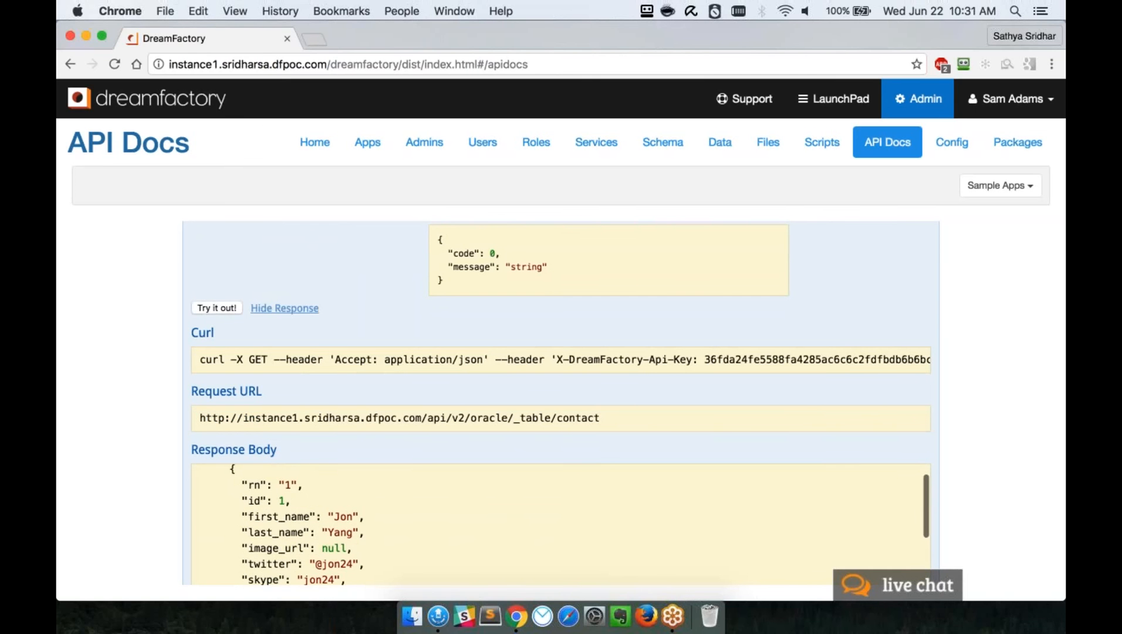
scroll(560, 524, "down", 4)
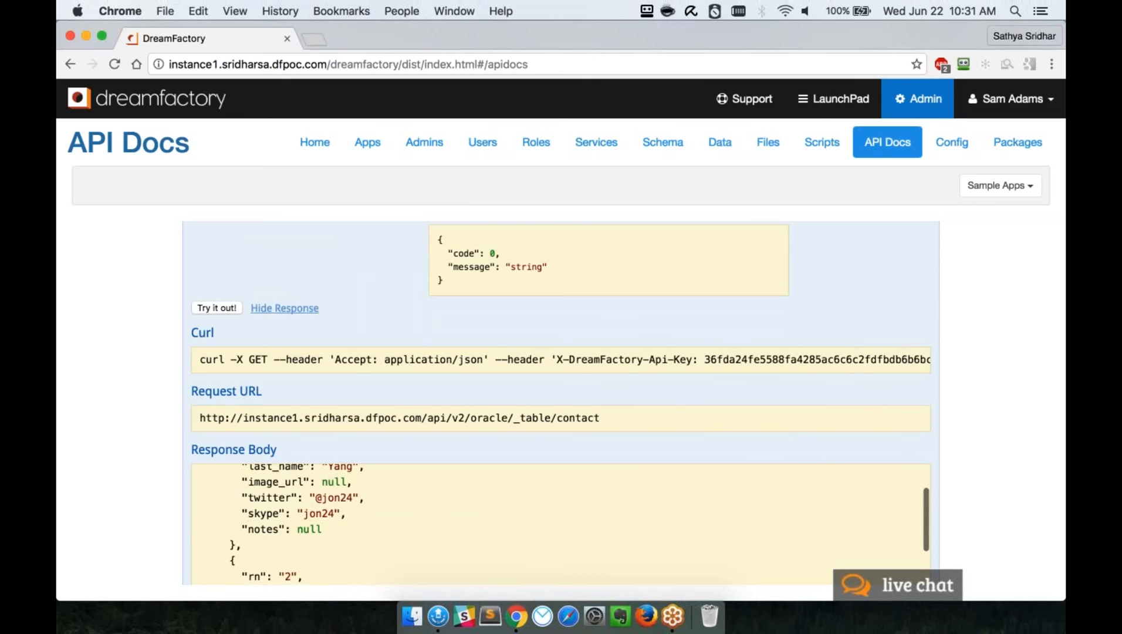
scroll(560, 523, "down", 5)
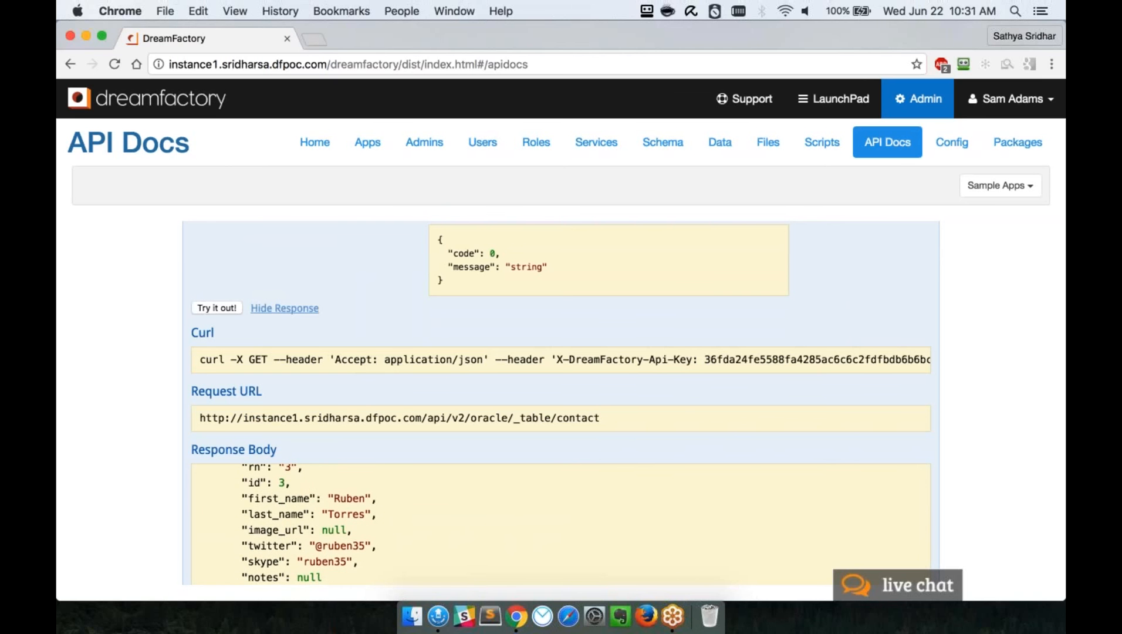
- Set the related parameter of the record retrieval operation to * to include all related data
scroll(560, 403, "up", 15)
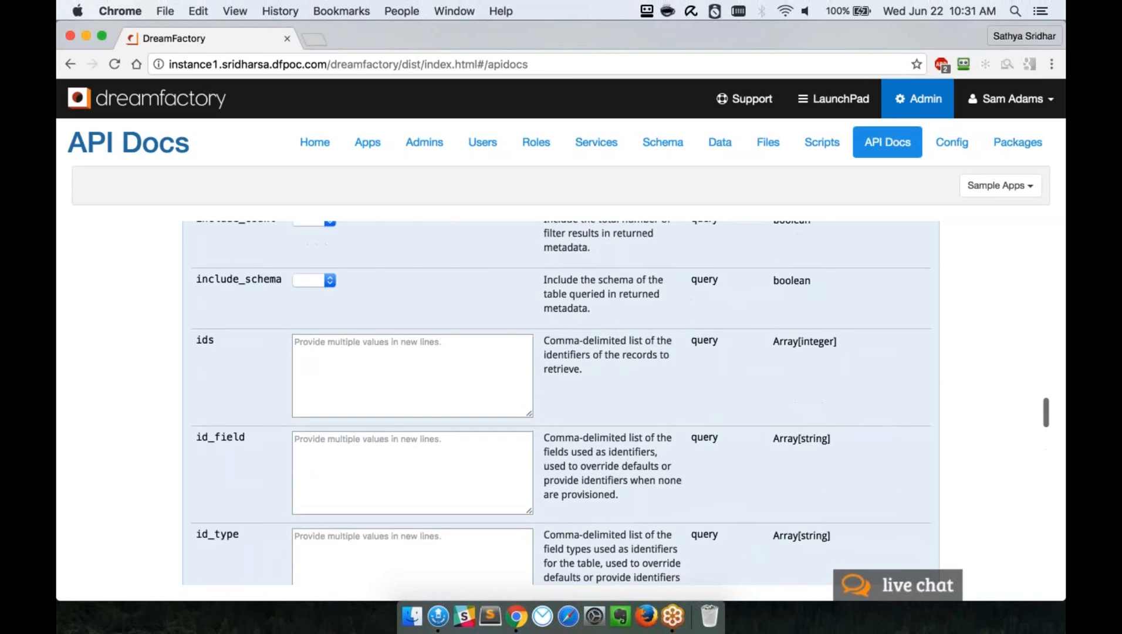
scroll(347, 363, "up", 10)
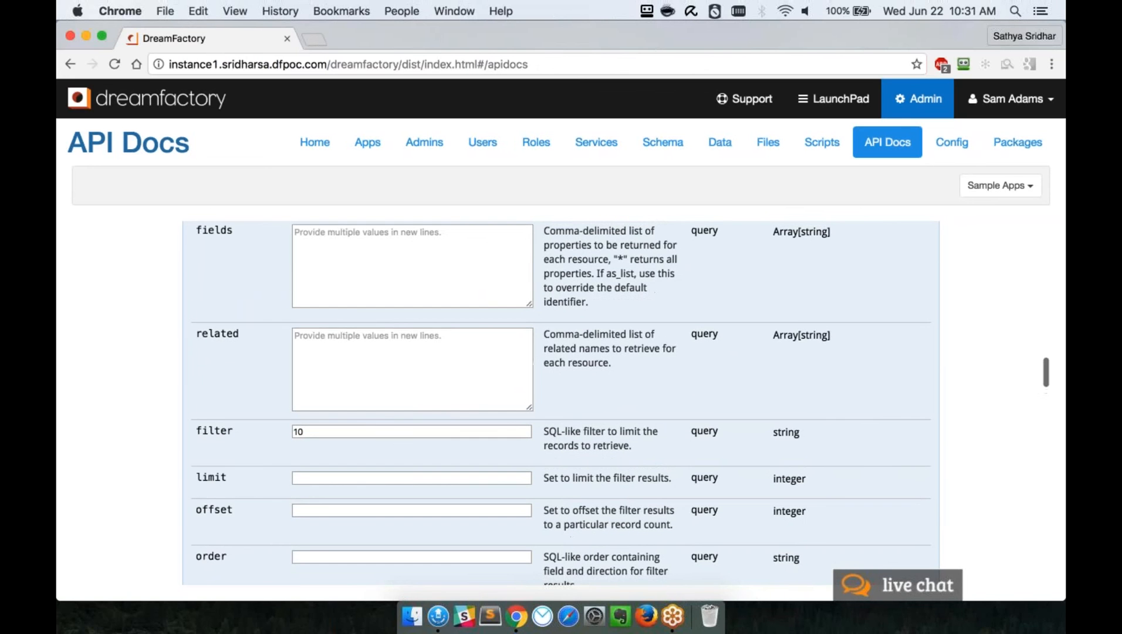
left_click(348, 362)
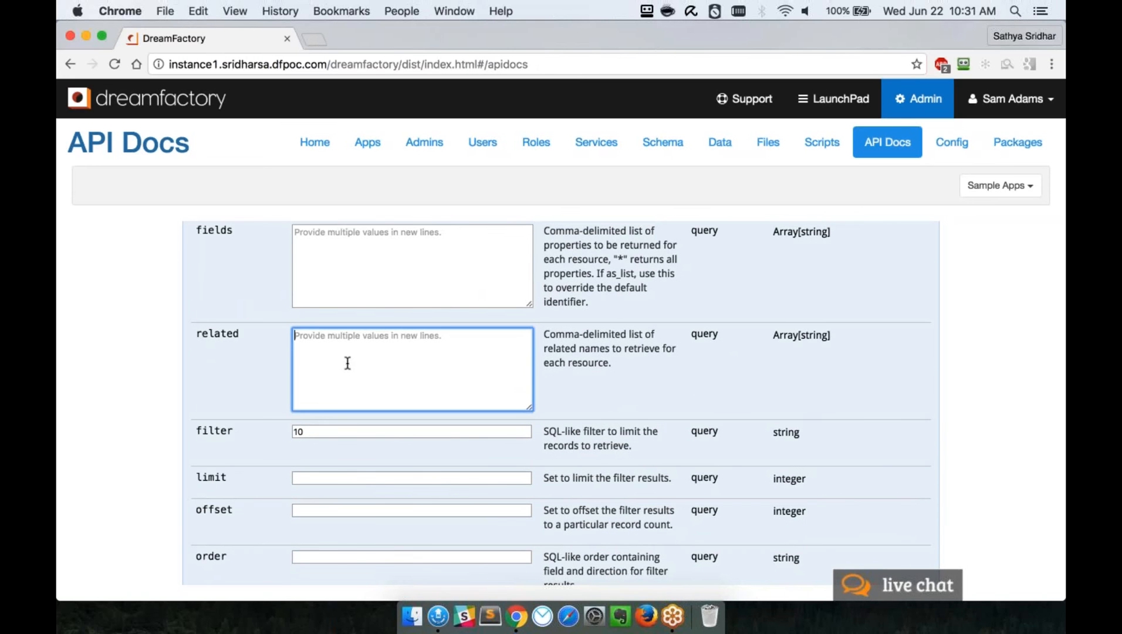
type("*")
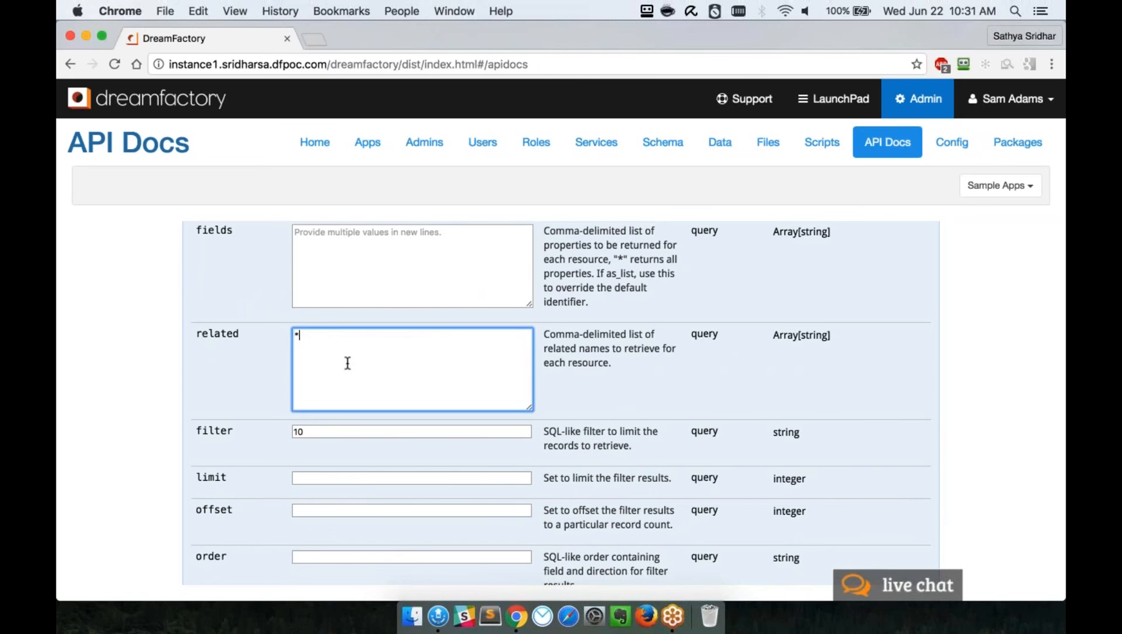
key("Tab")
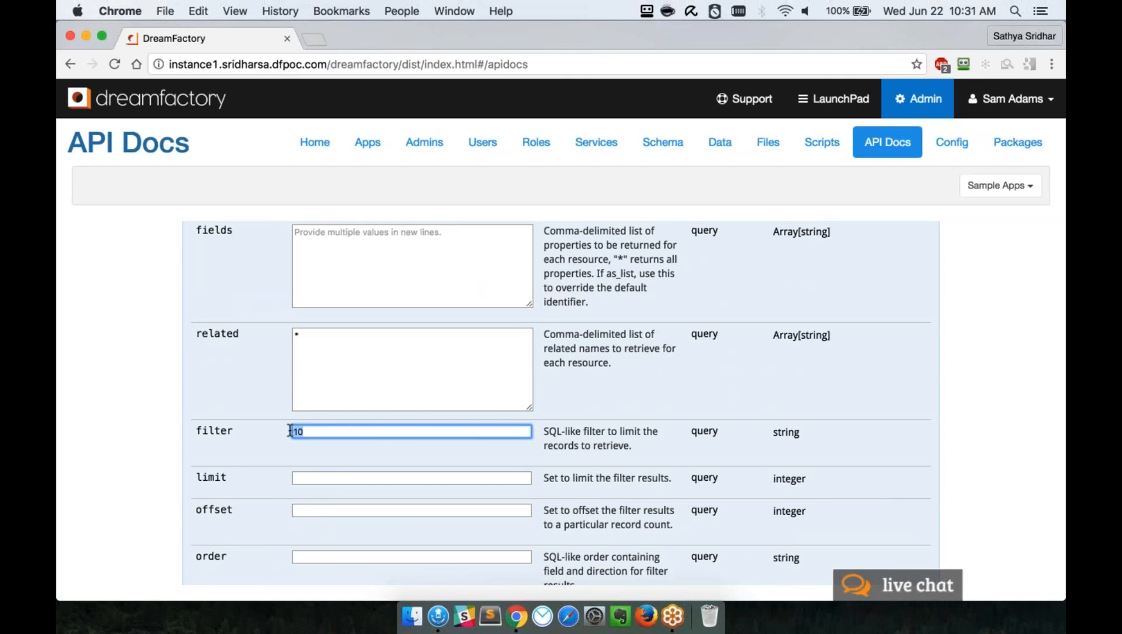
left_click(289, 392)
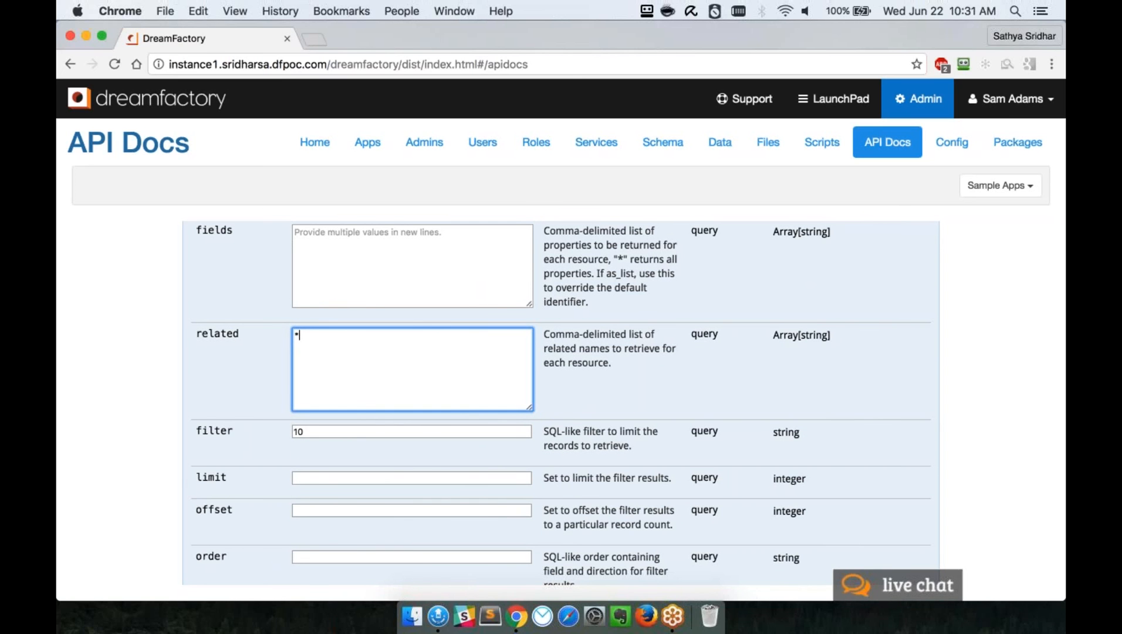
- Set the limit parameter to 10 and clear the filter parameter
key("Tab")
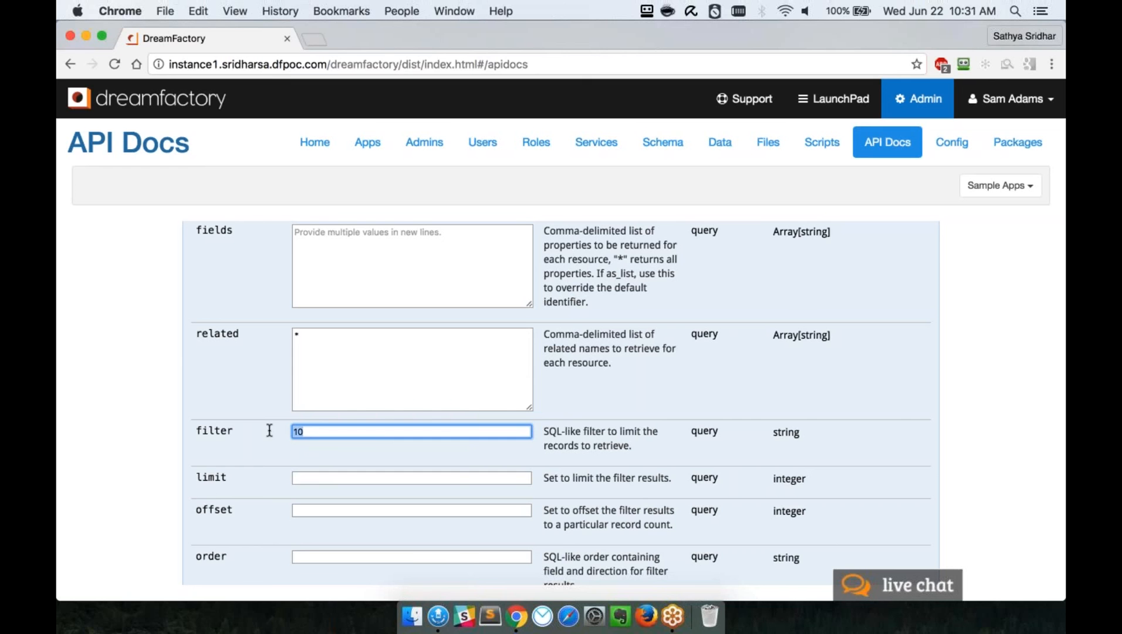
key("Tab")
type("10")
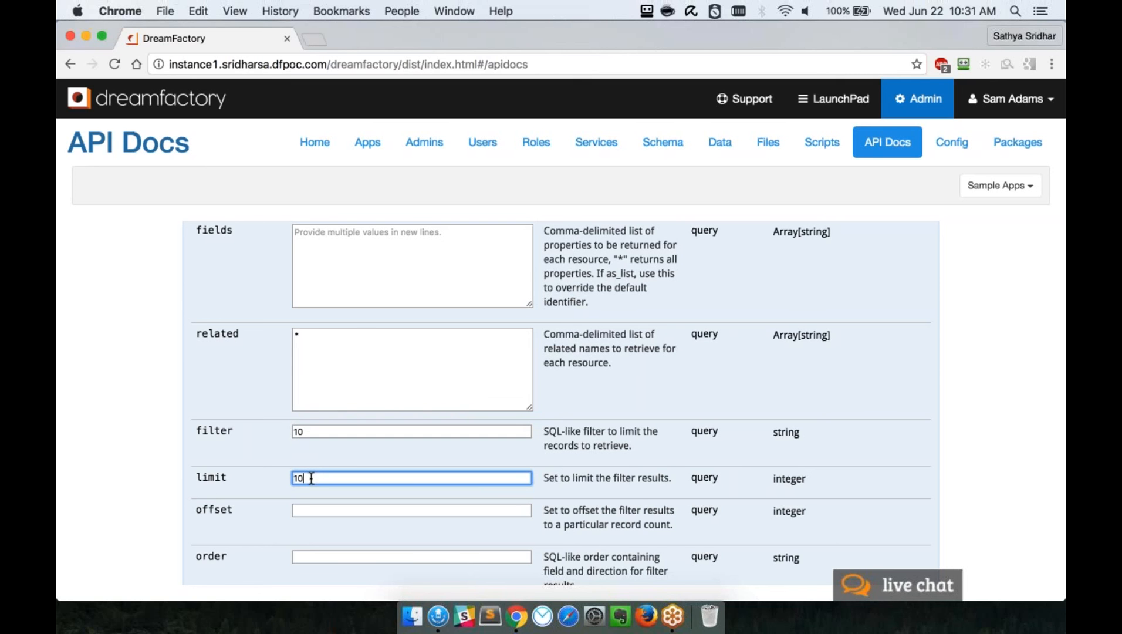
key("shift+Tab")
key("BackSpace")
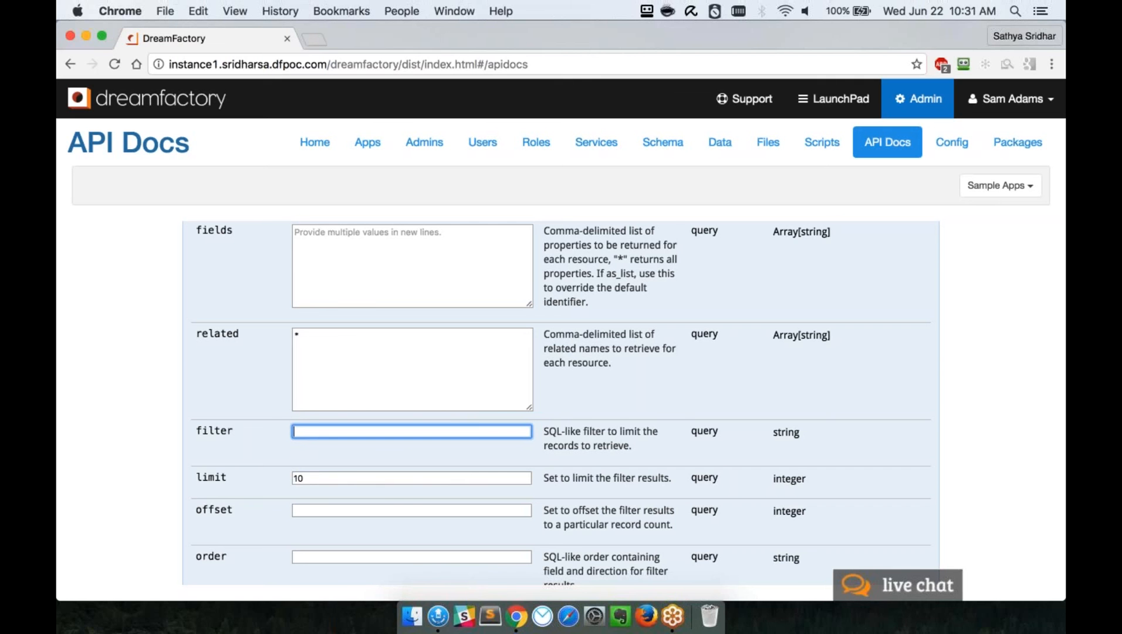
- Resend the GET request for the contact table with the updated parameters and bring up its request URL
scroll(561, 404, "down", 15)
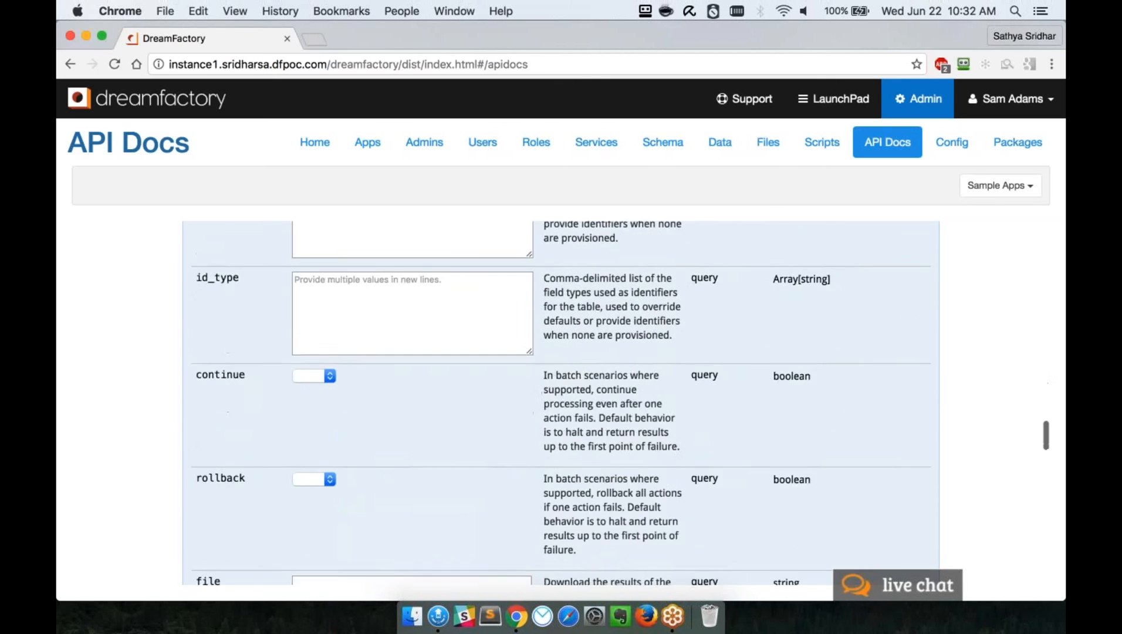
scroll(561, 405, "down", 5)
left_click(224, 470)
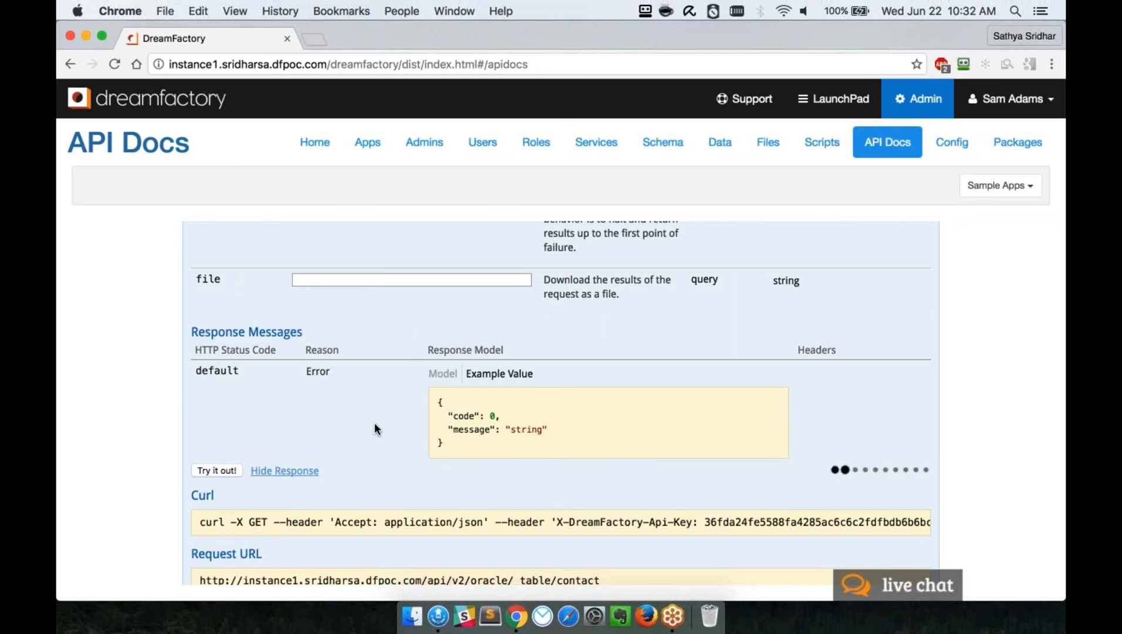
scroll(374, 423, "down", 1)
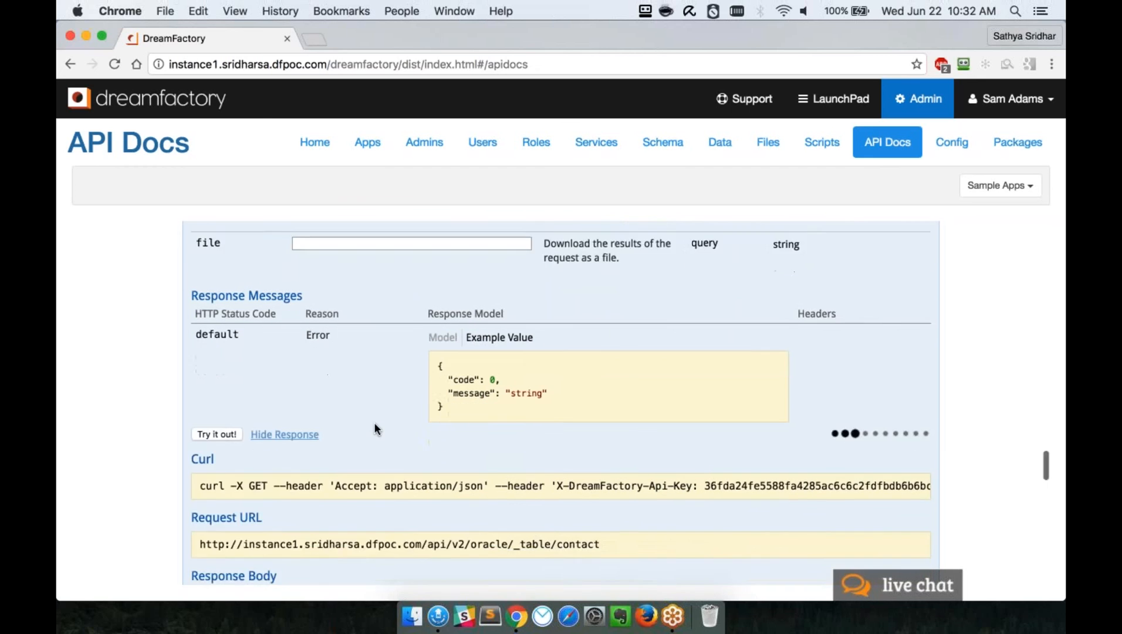
scroll(374, 429, "down", 1)
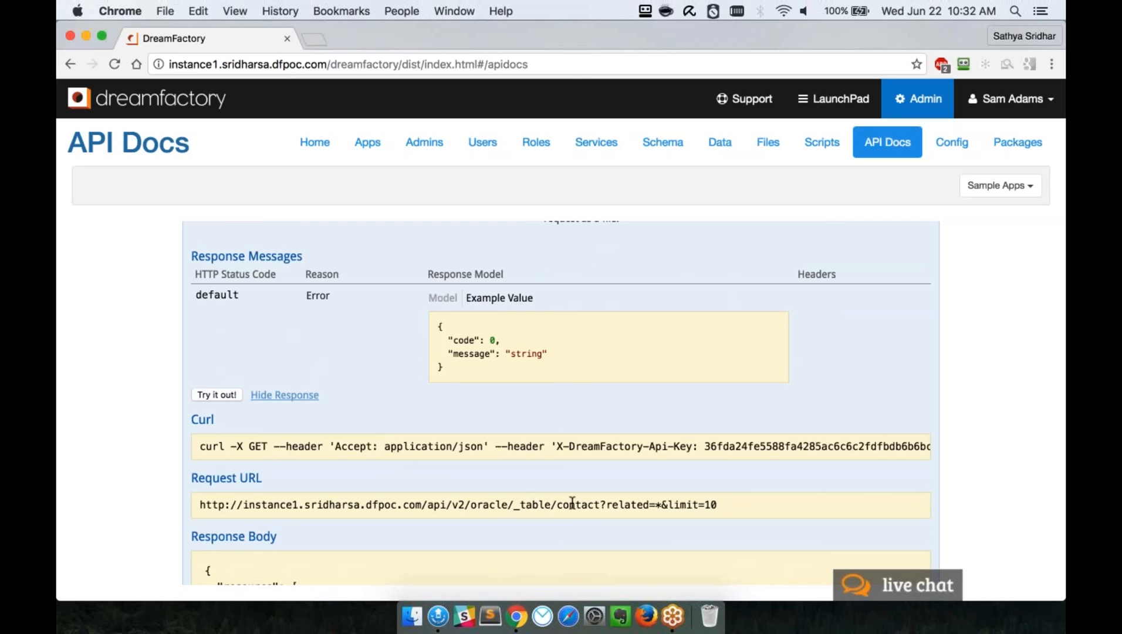
- Check the related and limit parameters in the request URL and look over the start of the response body
left_click_drag(608, 506, 715, 504)
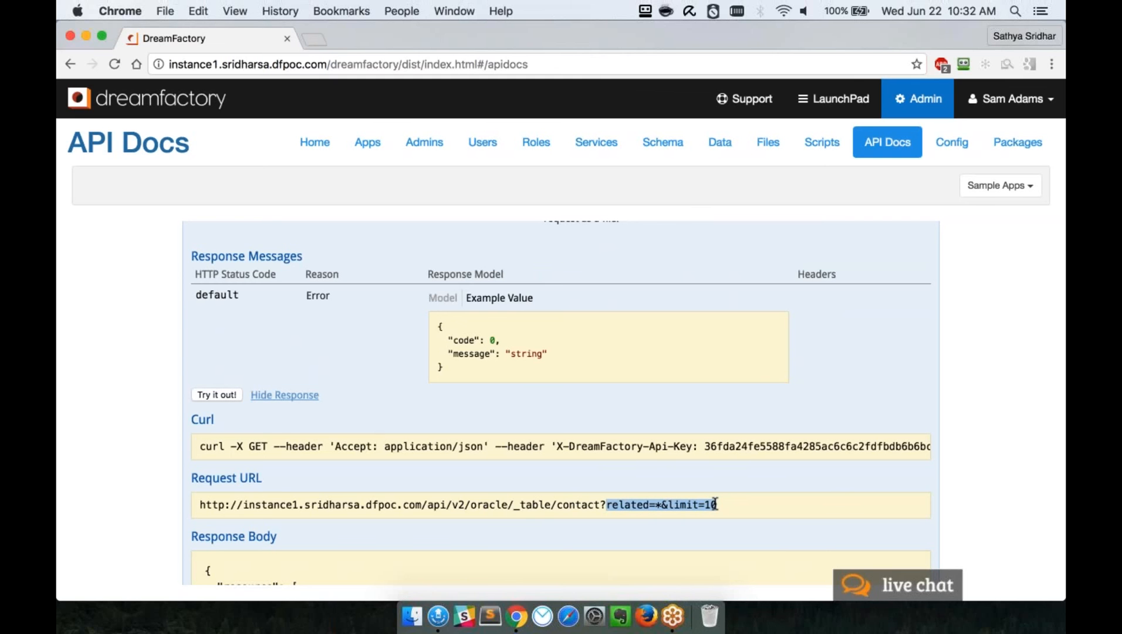
left_click(744, 504)
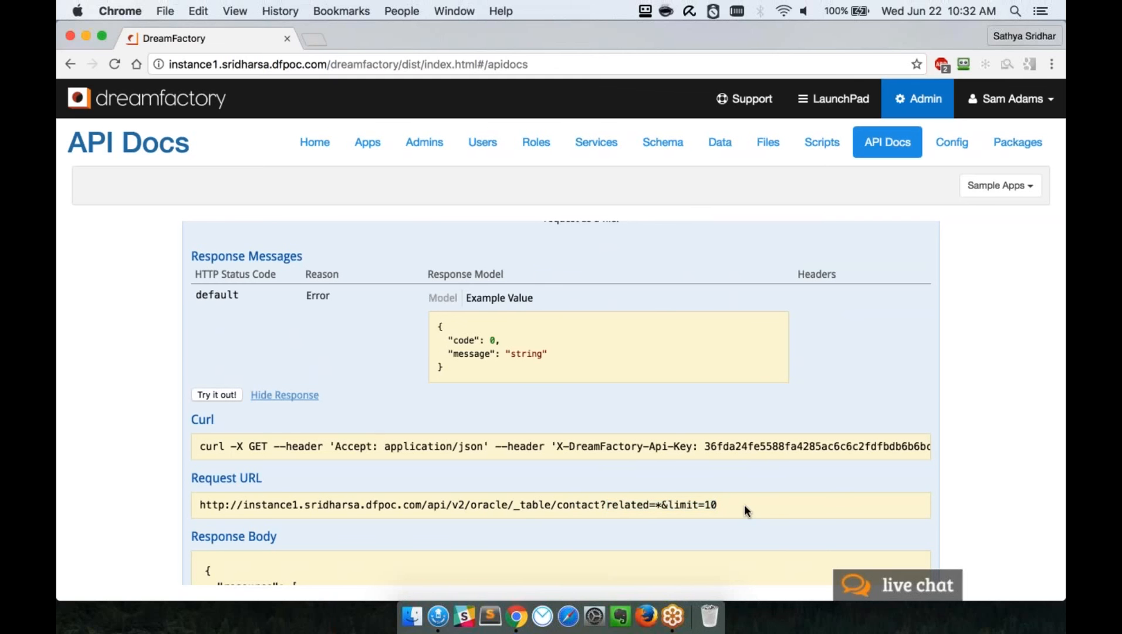
scroll(744, 504, "down", 5)
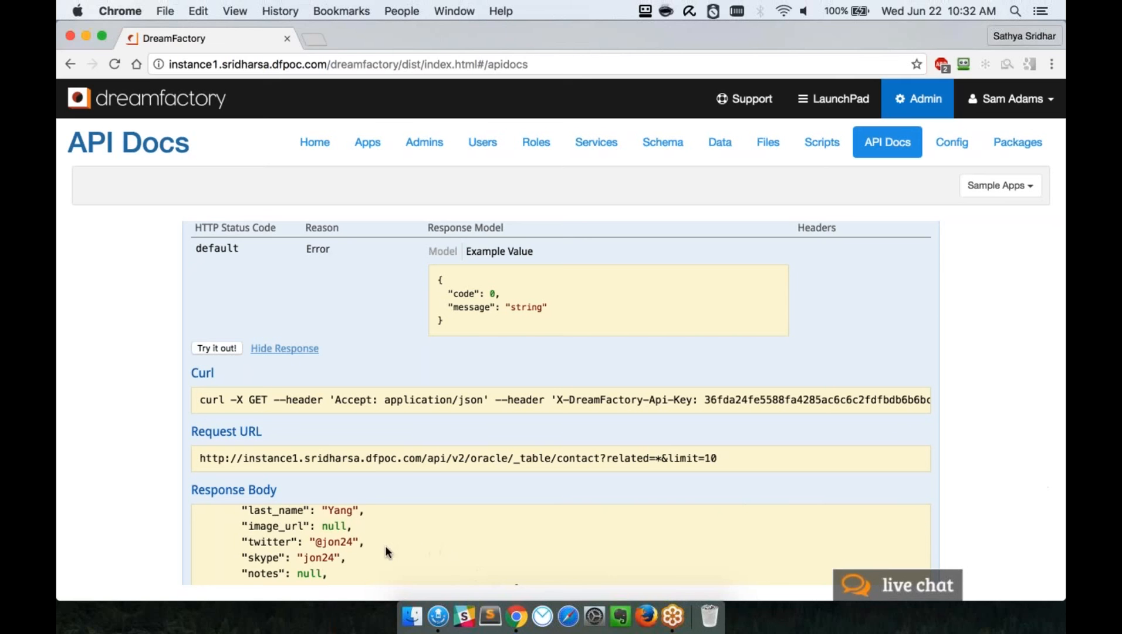
scroll(387, 549, "down", 3)
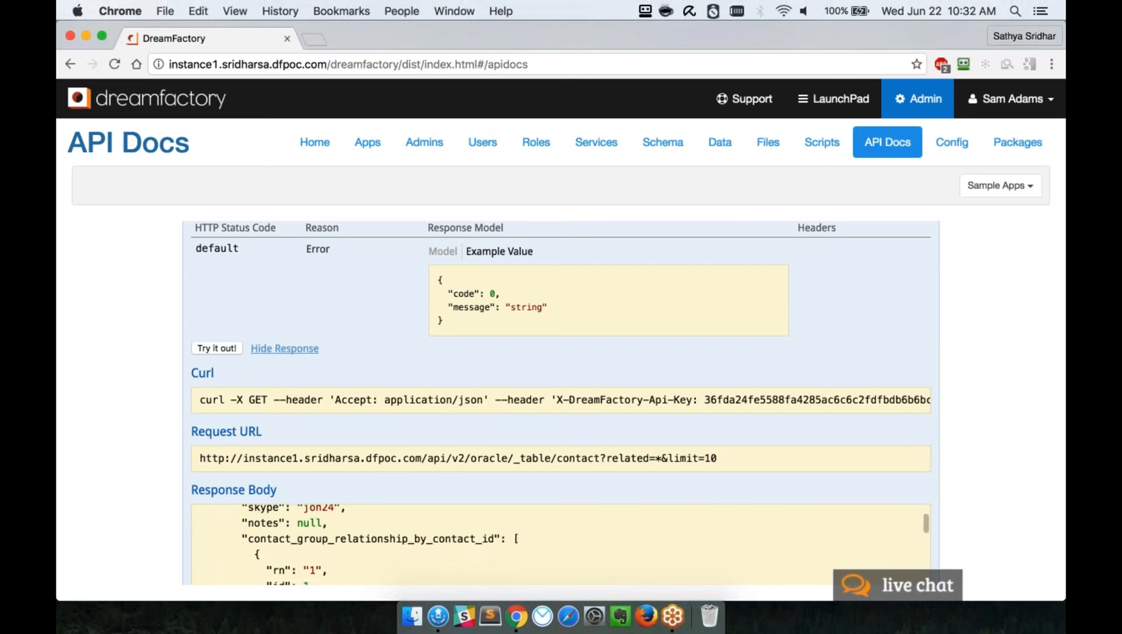
scroll(376, 480, "down", 5)
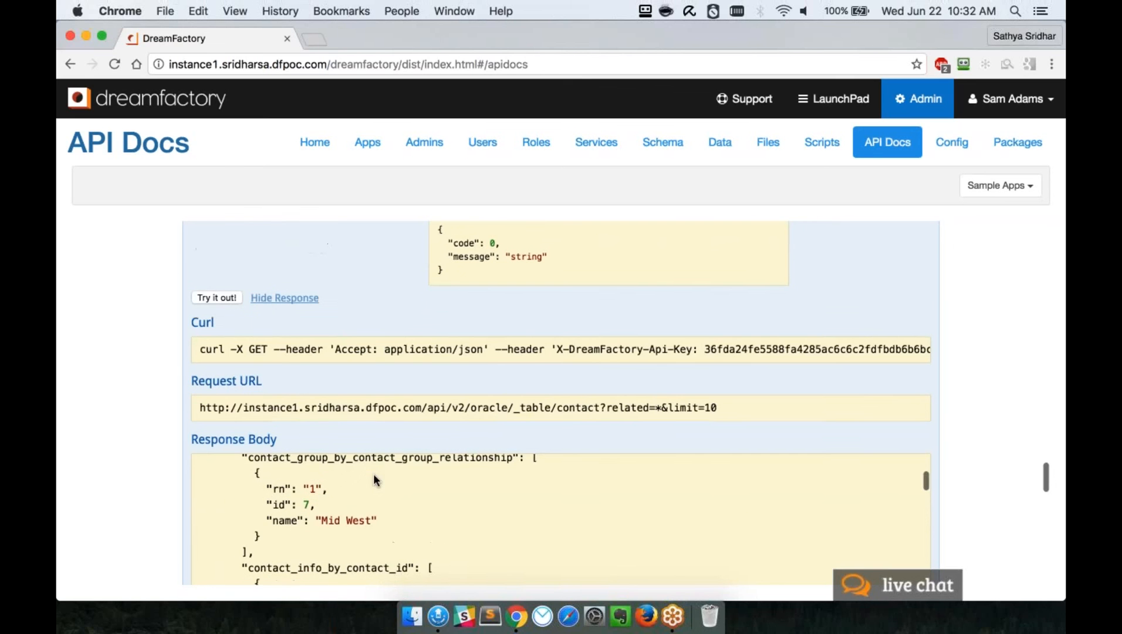
scroll(1044, 485, "down", 2)
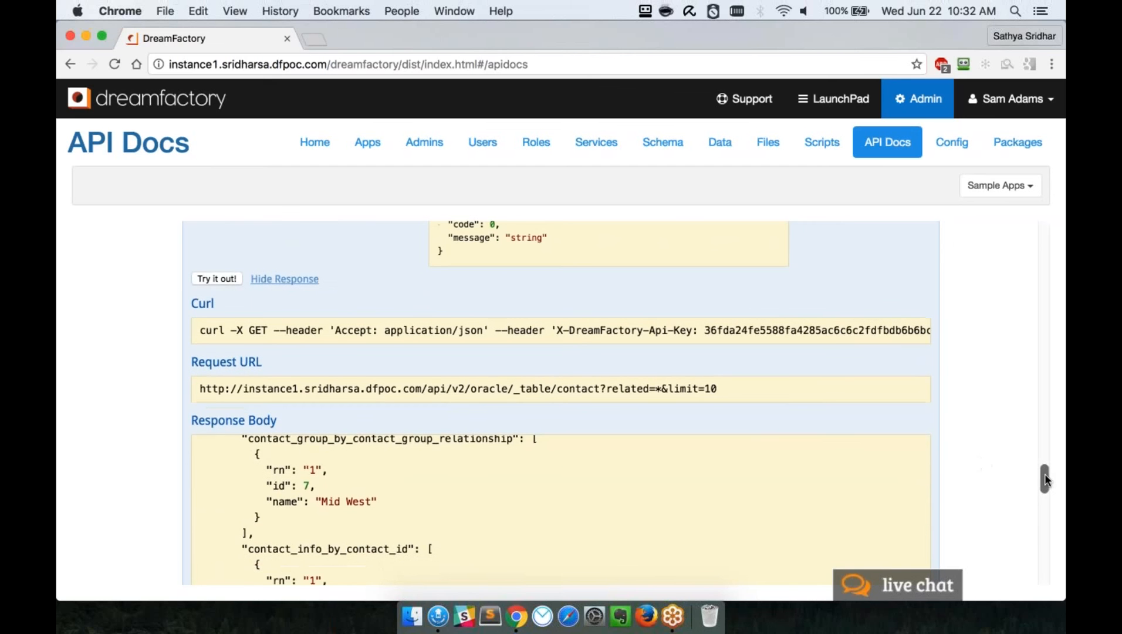
left_click_drag(1045, 476, 1045, 493)
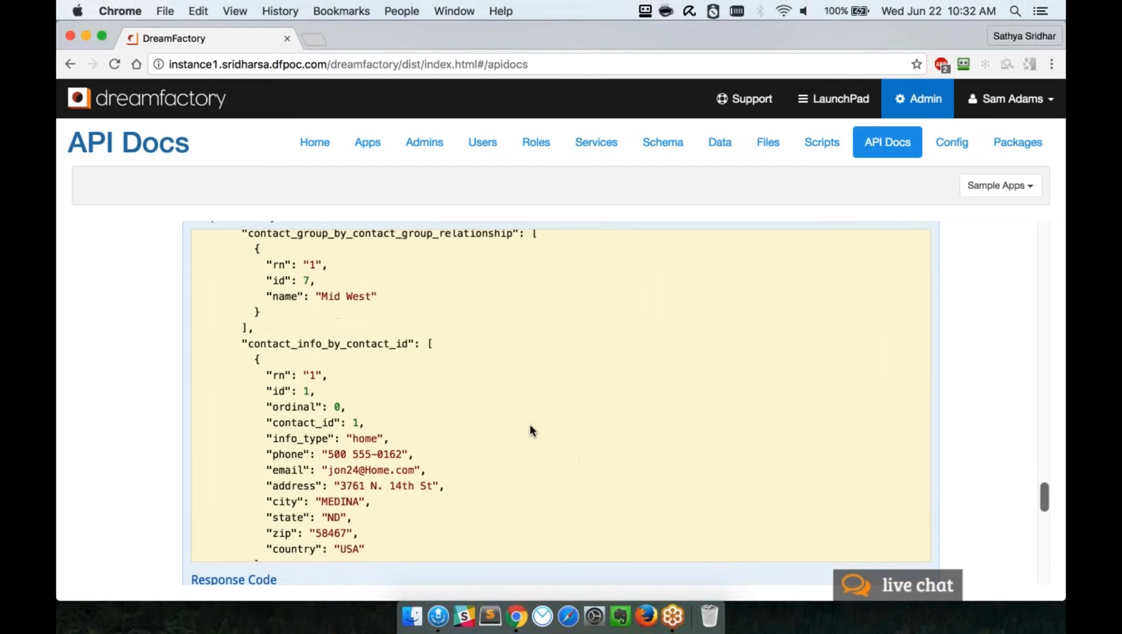
- Examine the first contact's related sections: contact_group_relationship_by_contact_id, contact_group_by_contact_group_relationship and contact_info_by_contact_id
scroll(530, 427, "up", 10)
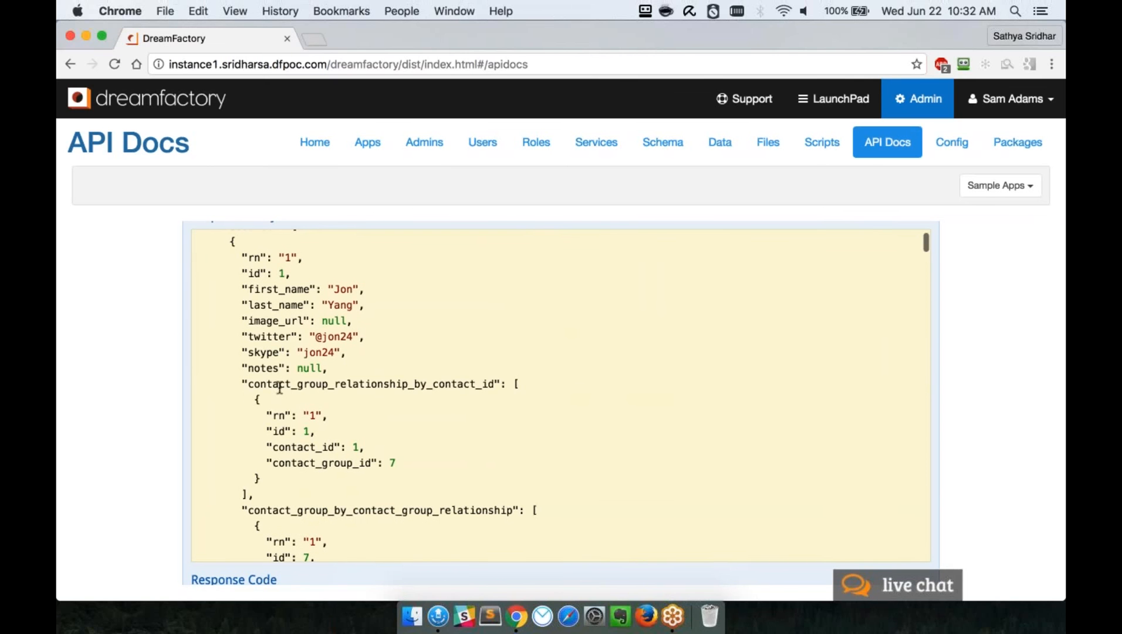
left_click_drag(279, 384, 287, 480)
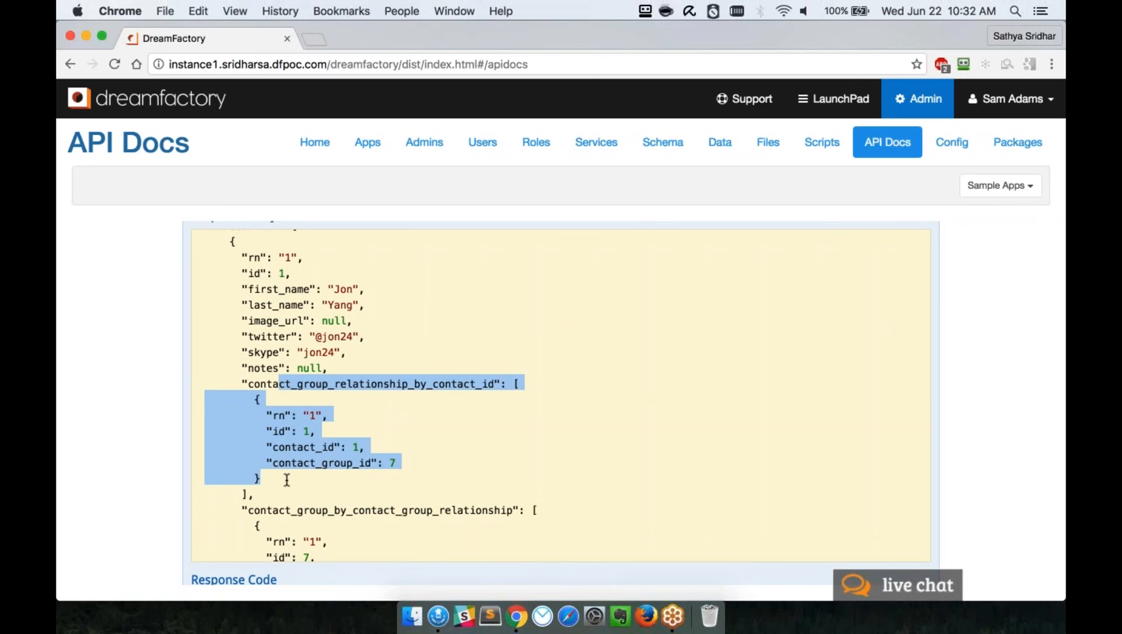
left_click(287, 480)
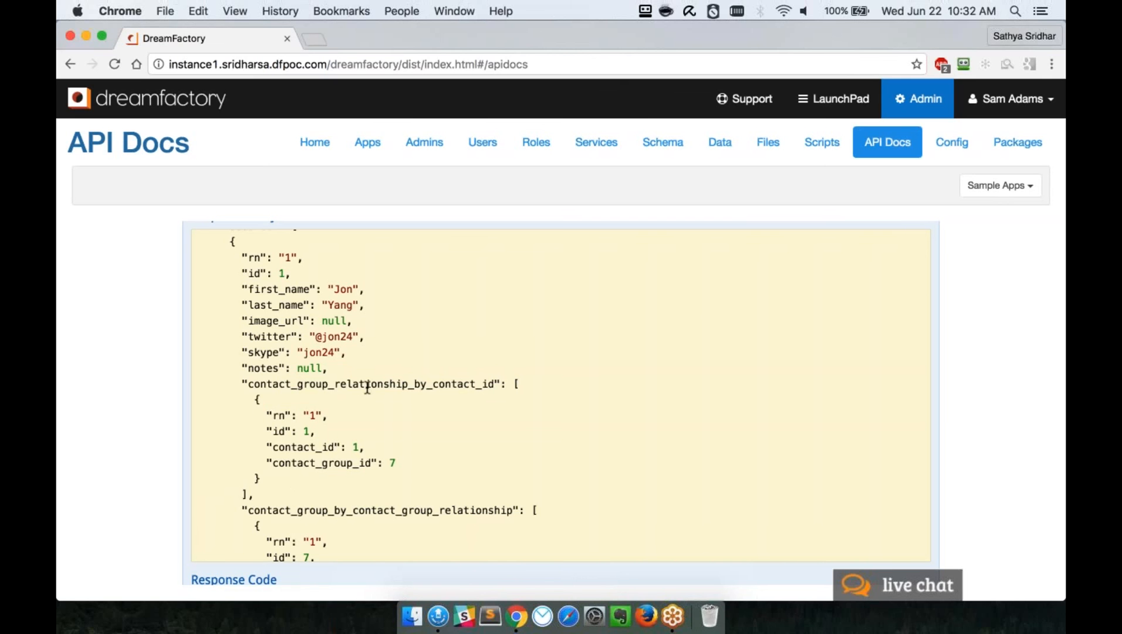
scroll(368, 387, "down", 5)
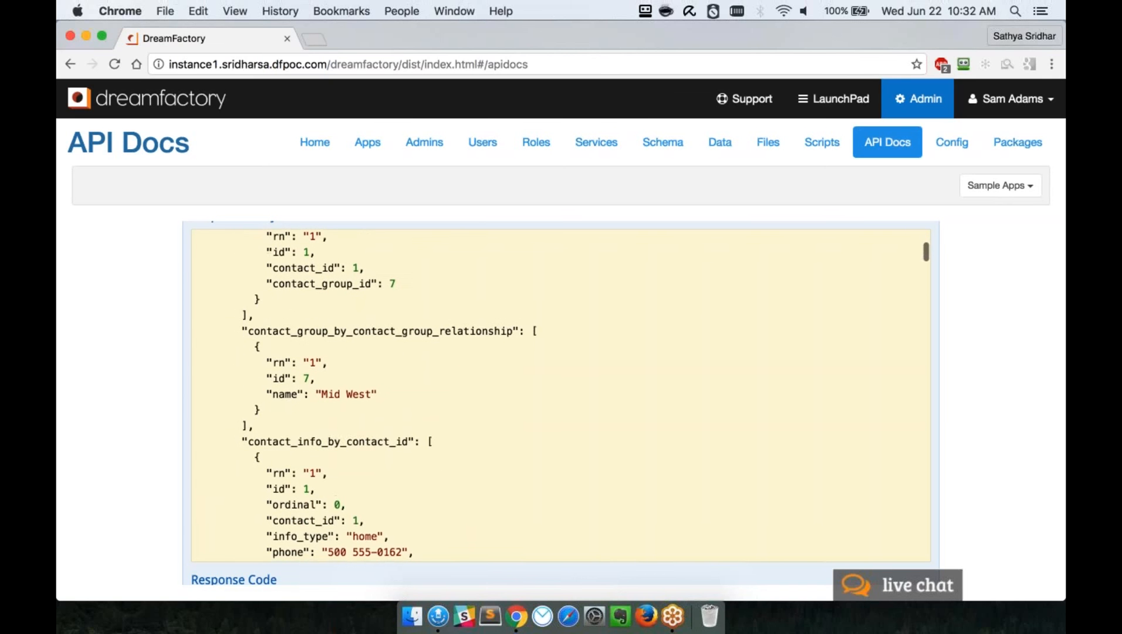
left_click_drag(266, 441, 368, 444)
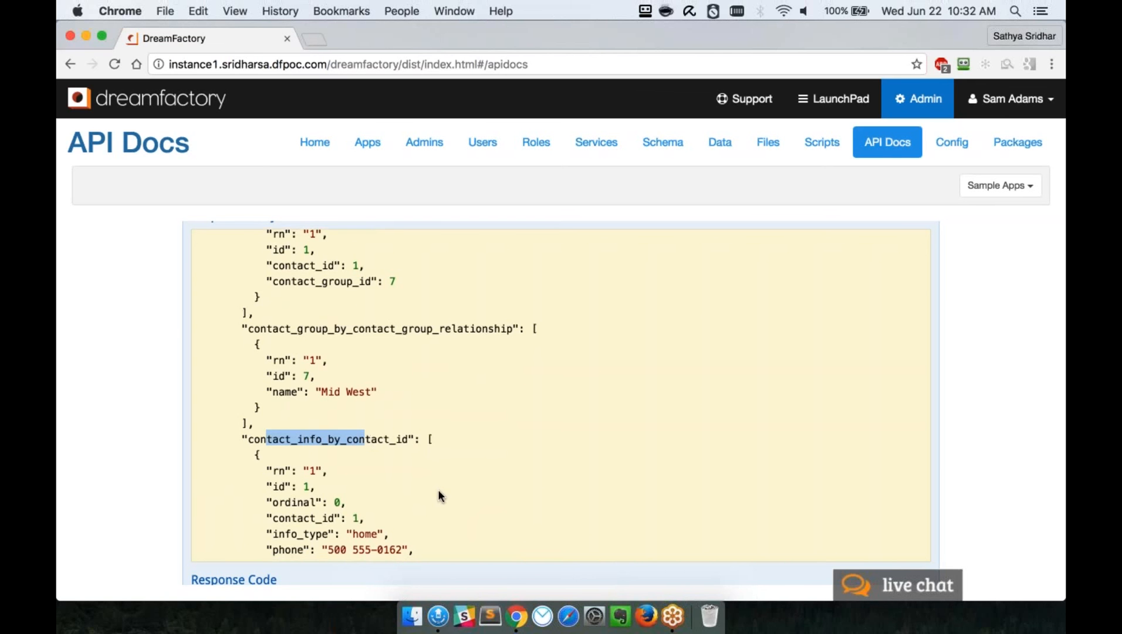
- Review the first contact's home, work and mobile info entries and the beginning of the second contact record
scroll(439, 493, "down", 4)
scroll(438, 496, "down", 3)
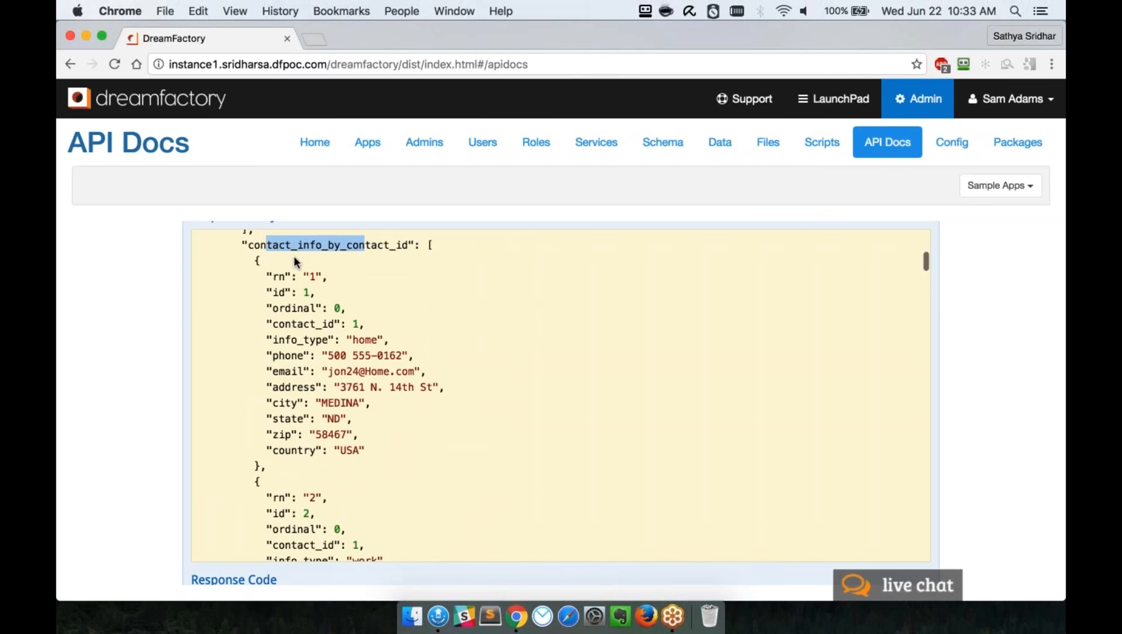
scroll(294, 258, "down", 5)
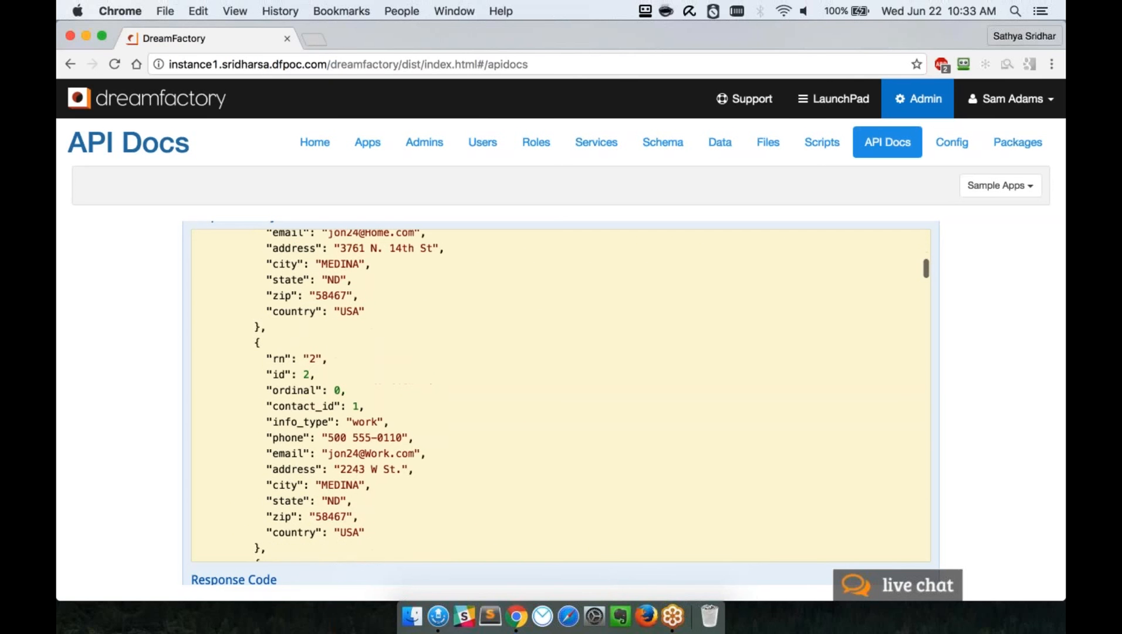
scroll(341, 499, "down", 7)
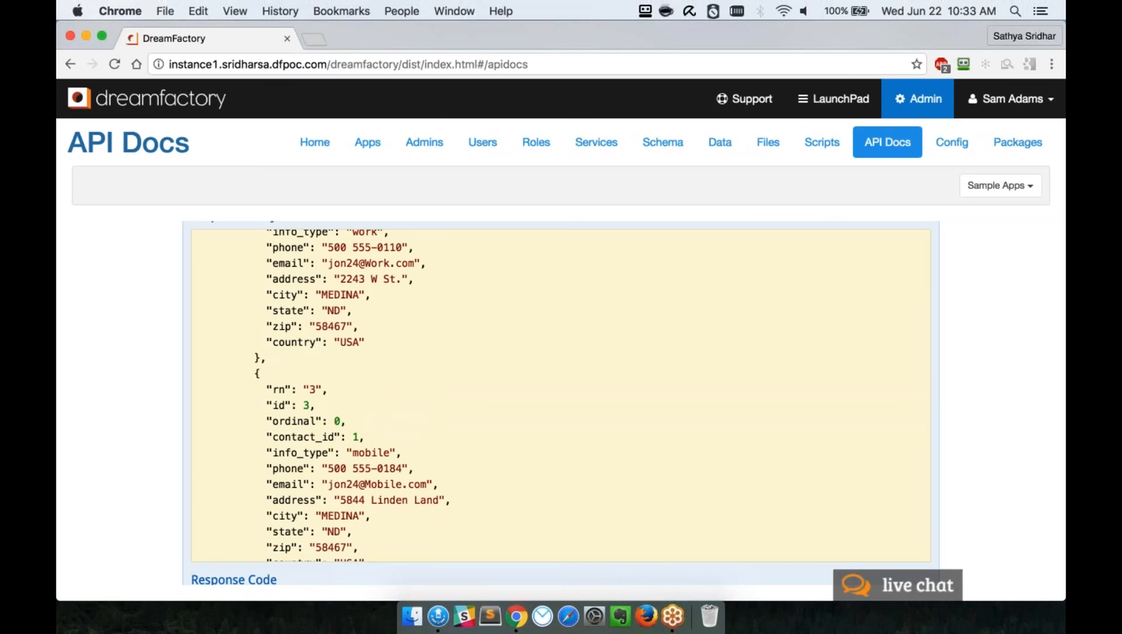
scroll(560, 395, "down", 10)
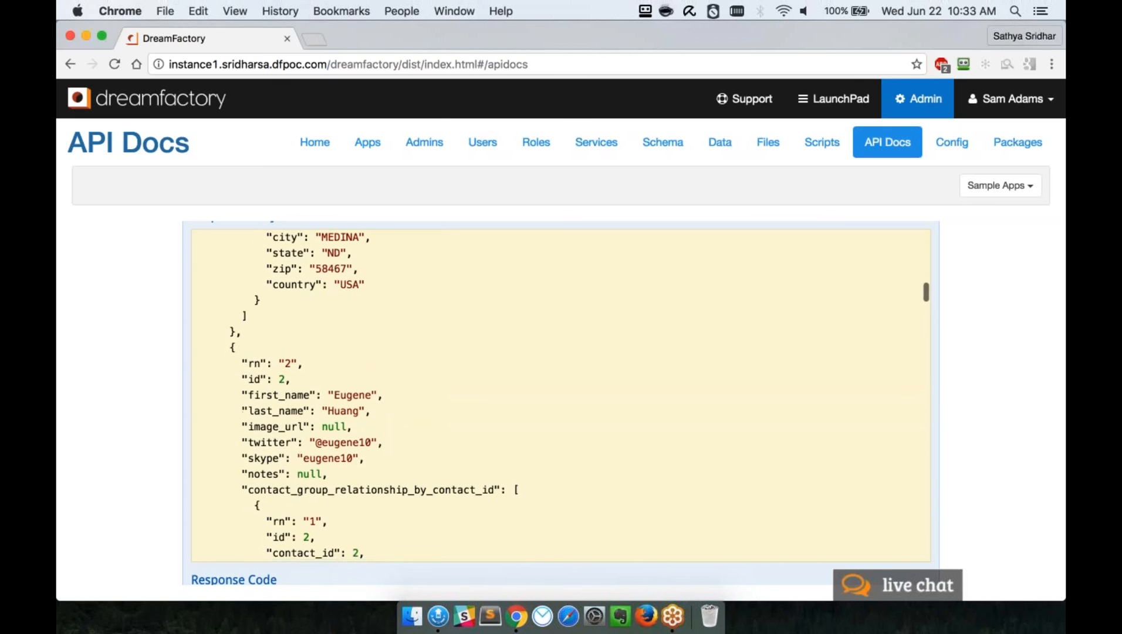
scroll(561, 395, "down", 2)
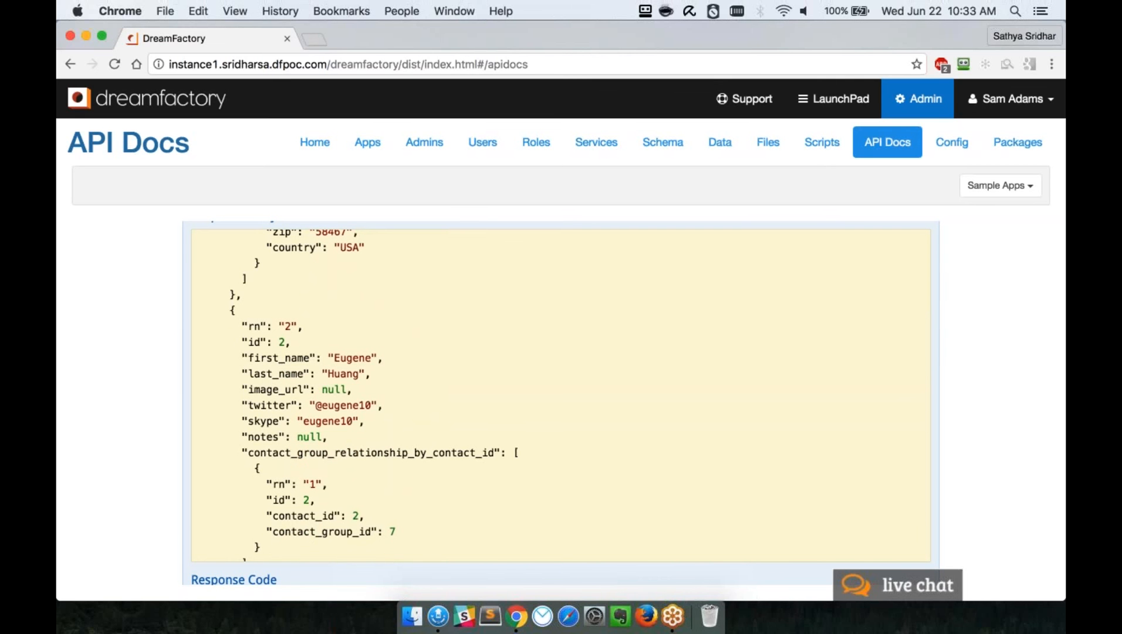
- Set the filter parameter to match the last_name field to the second contact's last name
scroll(561, 403, "up", 15)
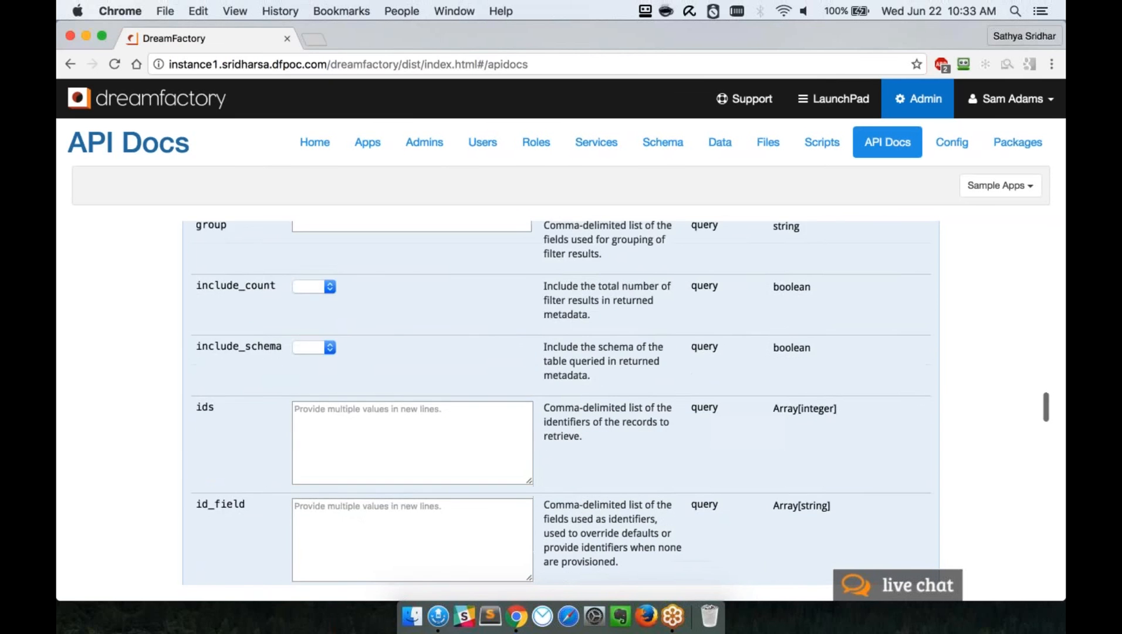
scroll(302, 416, "up", 5)
left_click(304, 420)
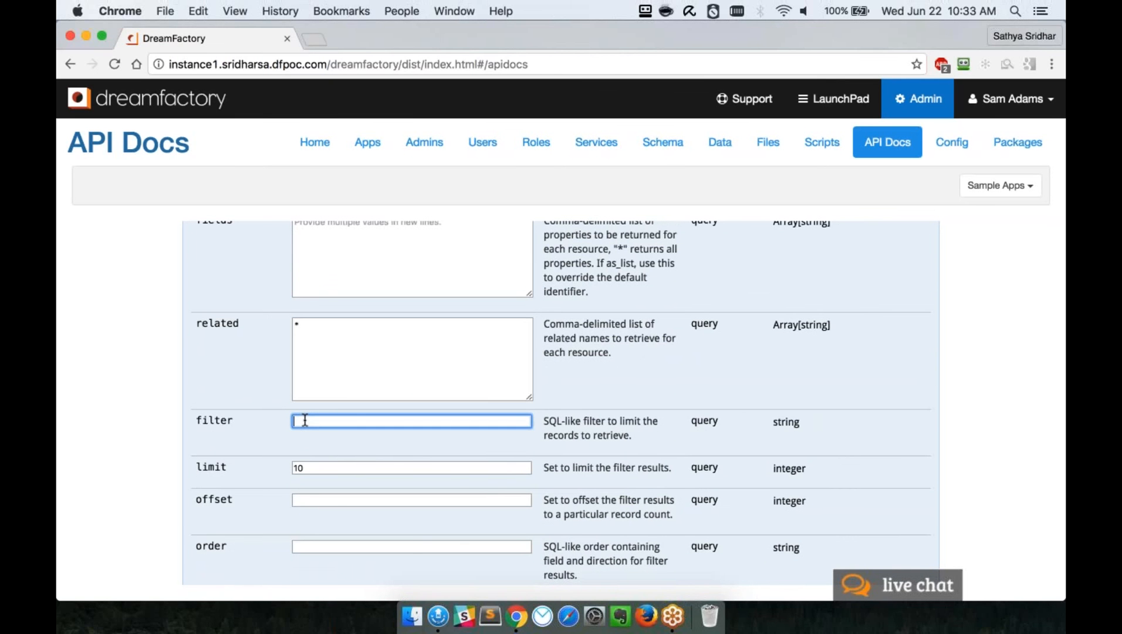
type("last_name=Huang")
left_click(265, 437)
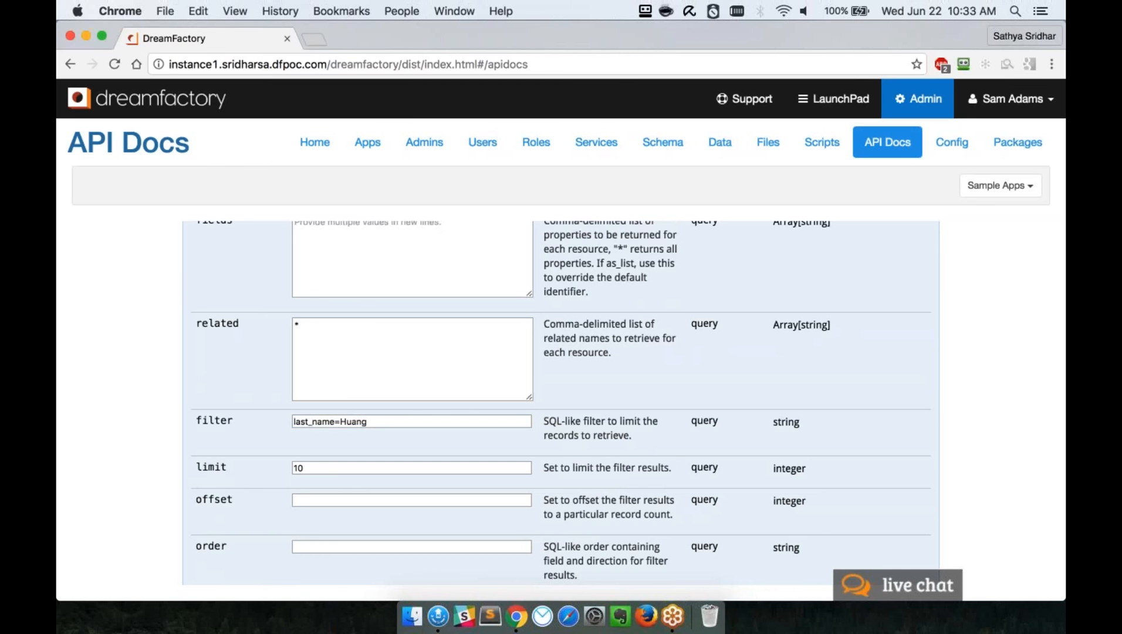
- Resend the GET request for the contact table with the filter applied and check the record in the response body
scroll(561, 404, "down", 15)
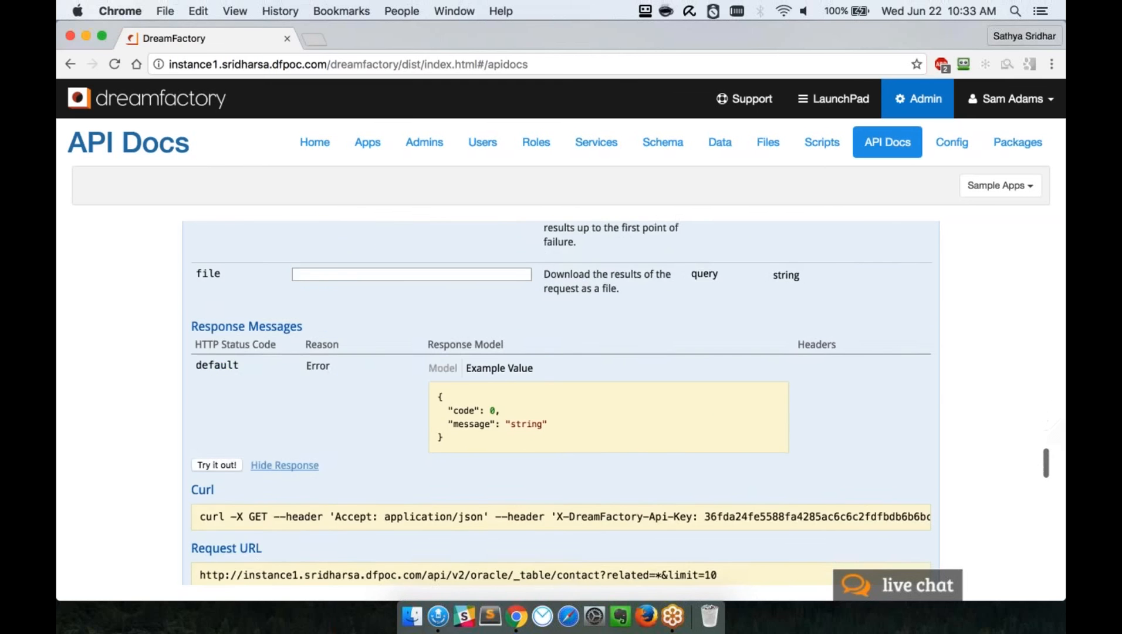
scroll(561, 405, "down", 2)
left_click(216, 402)
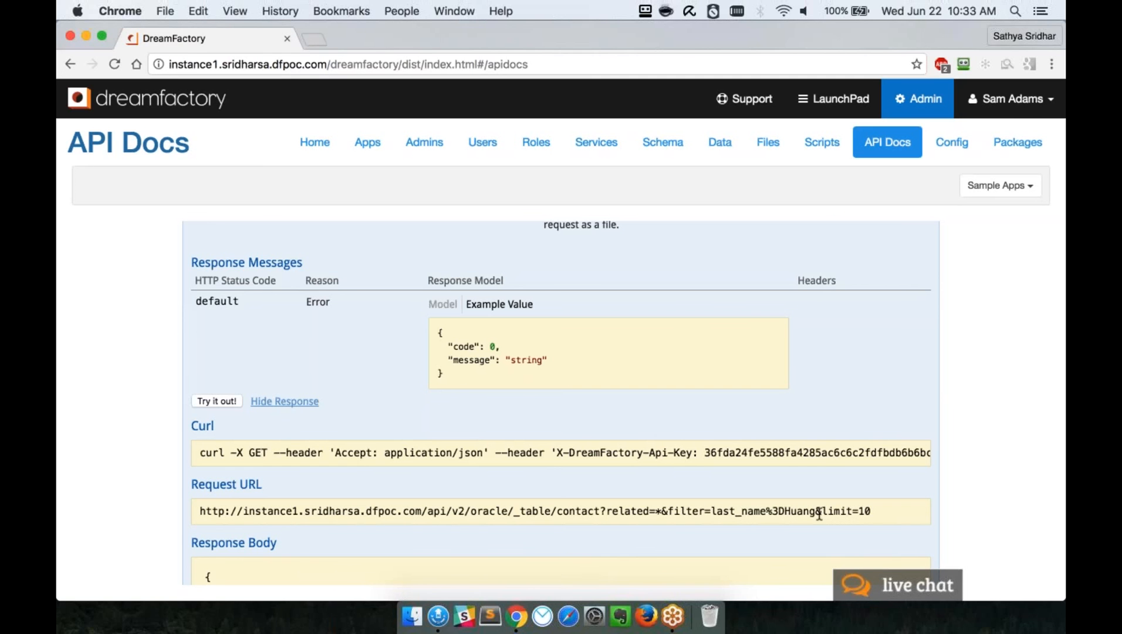
scroll(934, 518, "down", 7)
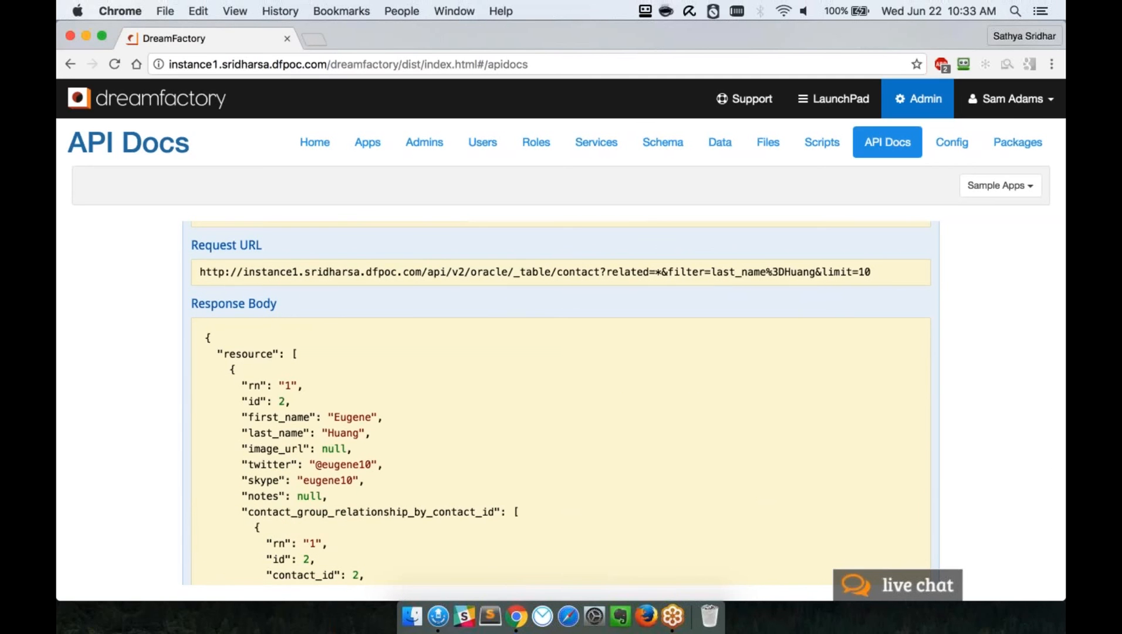
left_click_drag(235, 353, 329, 472)
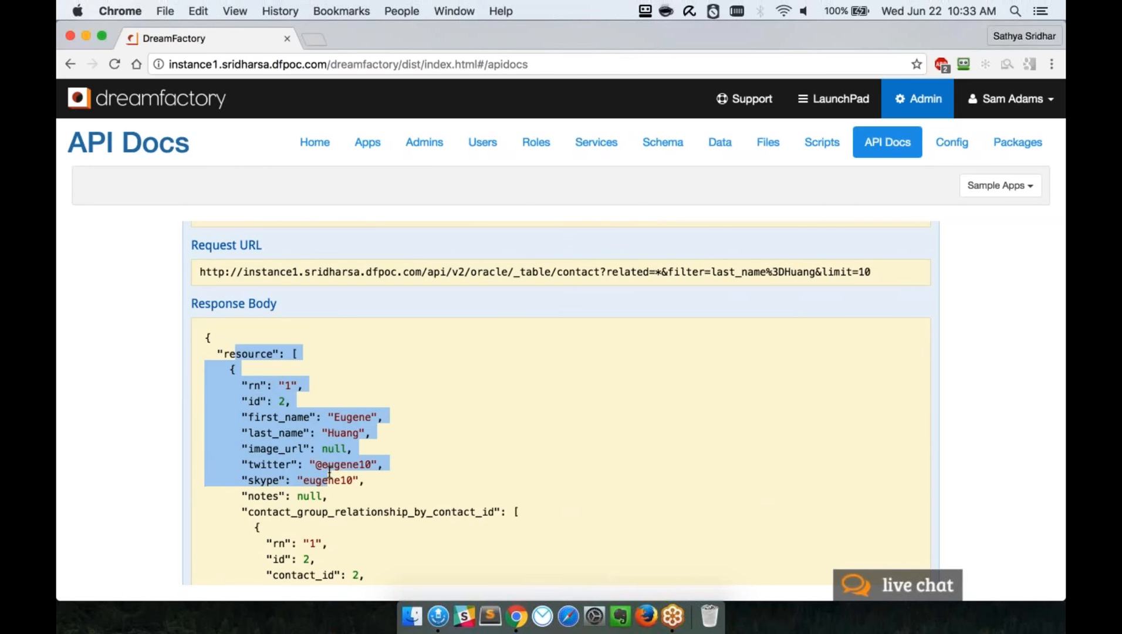
left_click(335, 439)
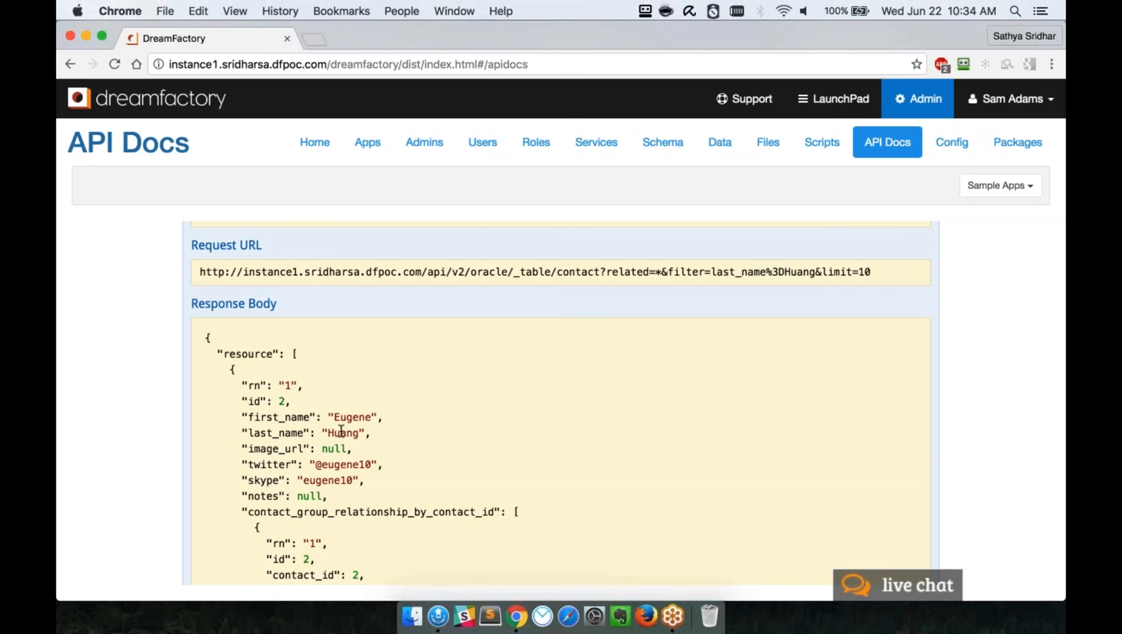
- Examine the order, group and related parameters of the record retrieval operation
scroll(341, 431, "up", 15)
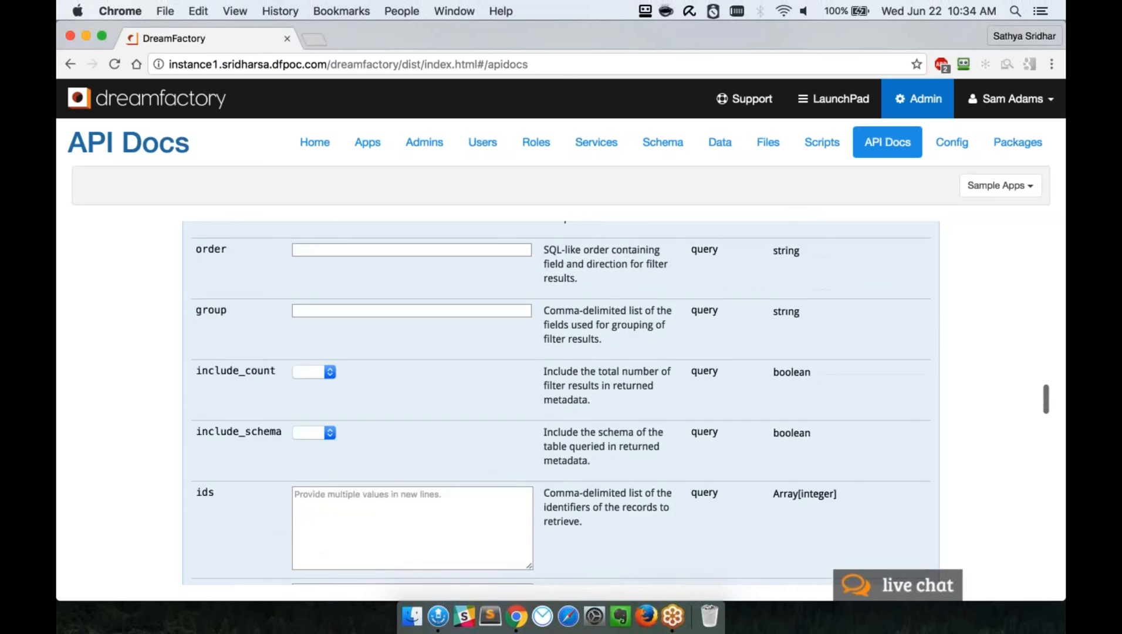
scroll(561, 403, "up", 6)
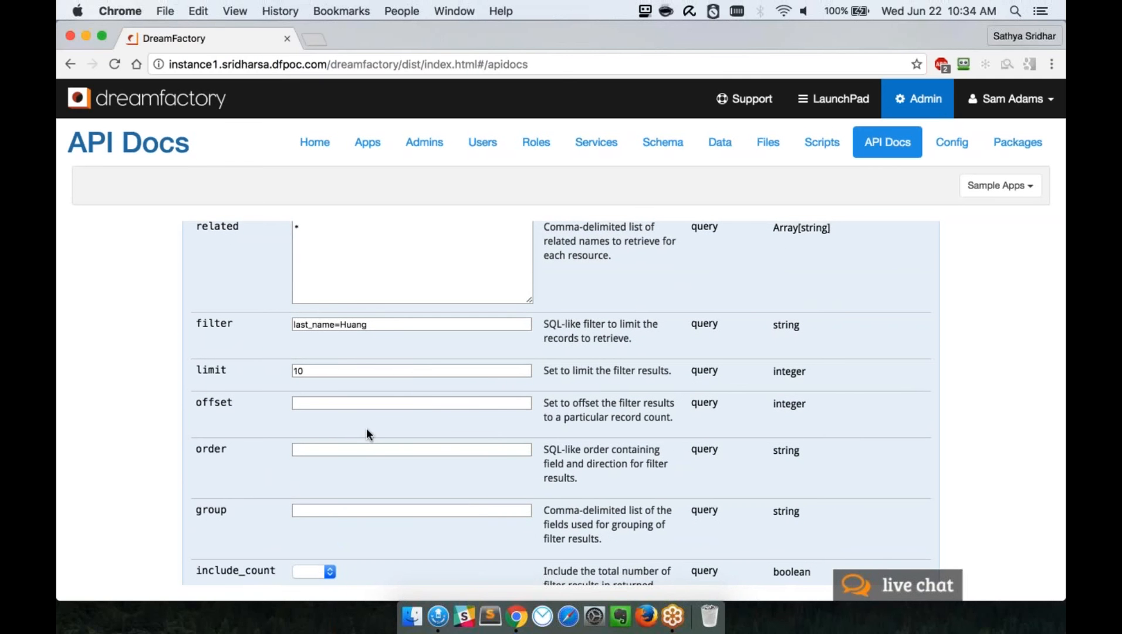
left_click(366, 449)
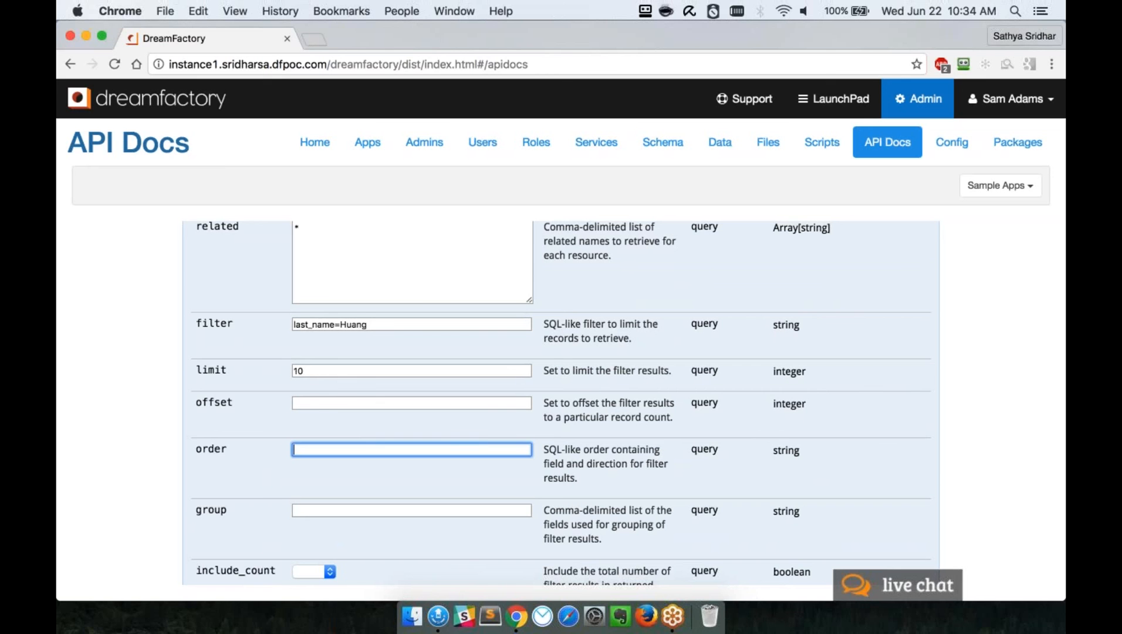
key("Tab")
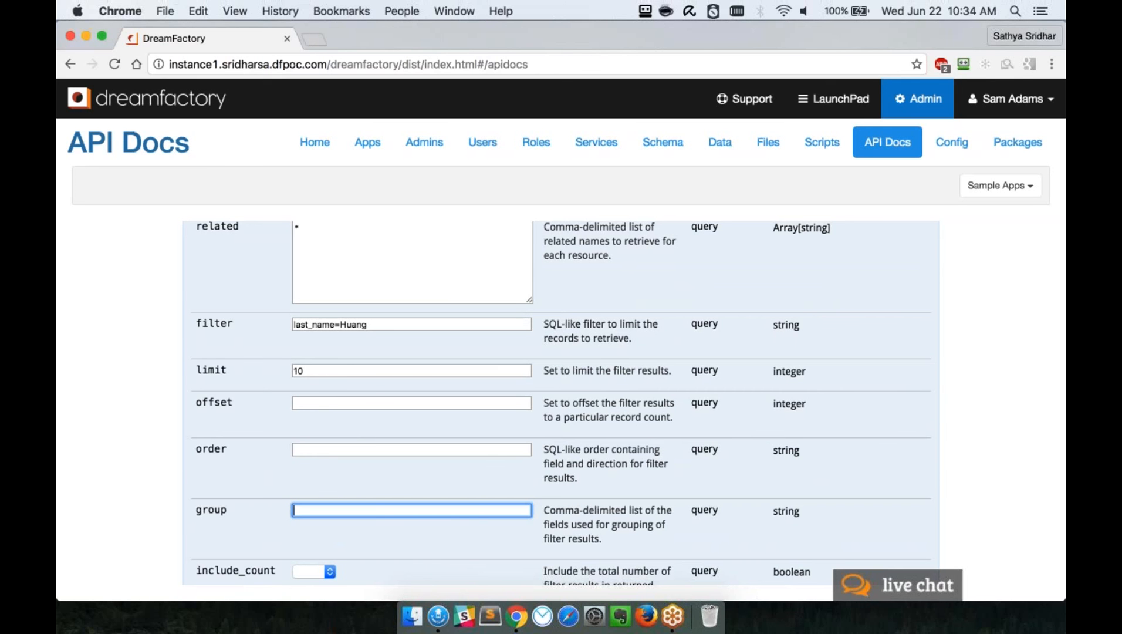
scroll(334, 295, "up", 2)
left_click(334, 296)
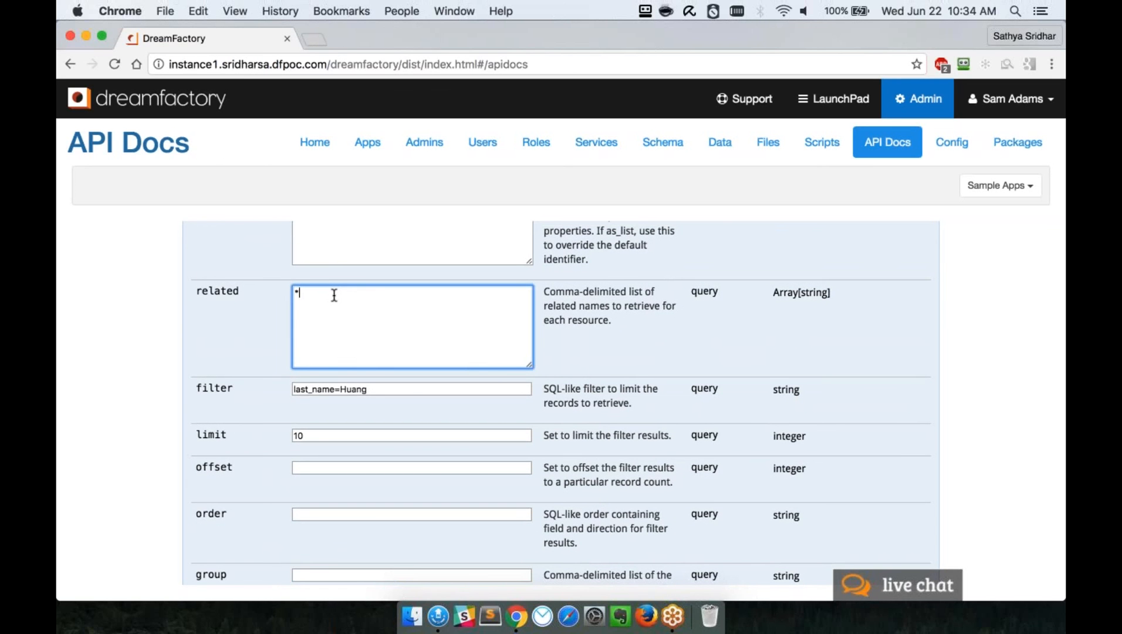
key("super+a")
left_click(355, 280)
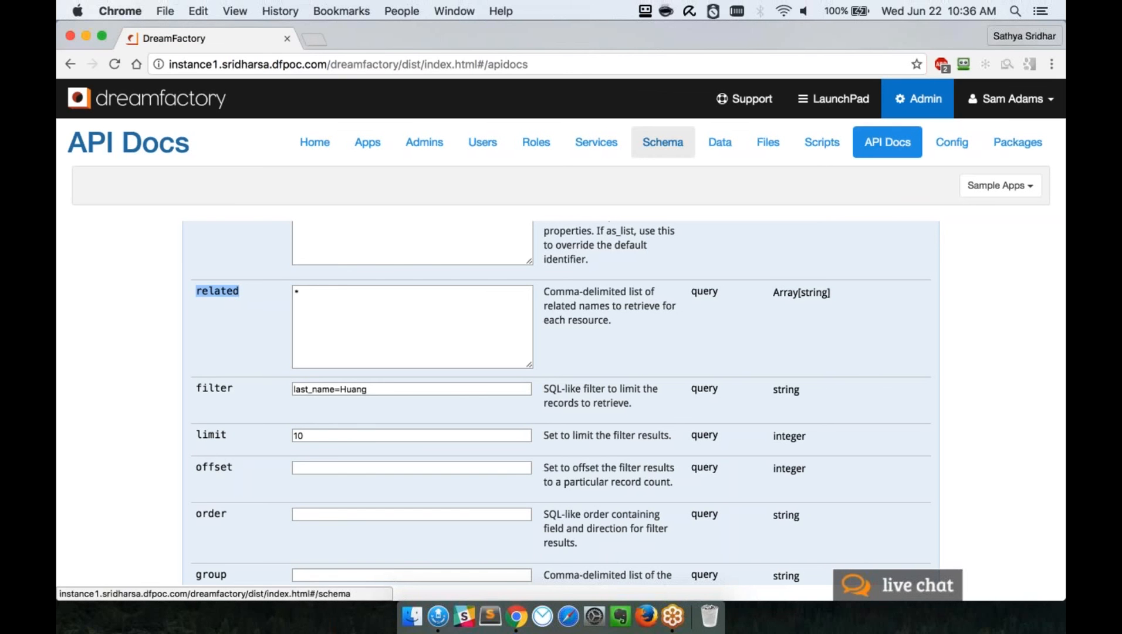
- Open the schema manager and select the Contact table of the Oracle Server service
left_click(663, 143)
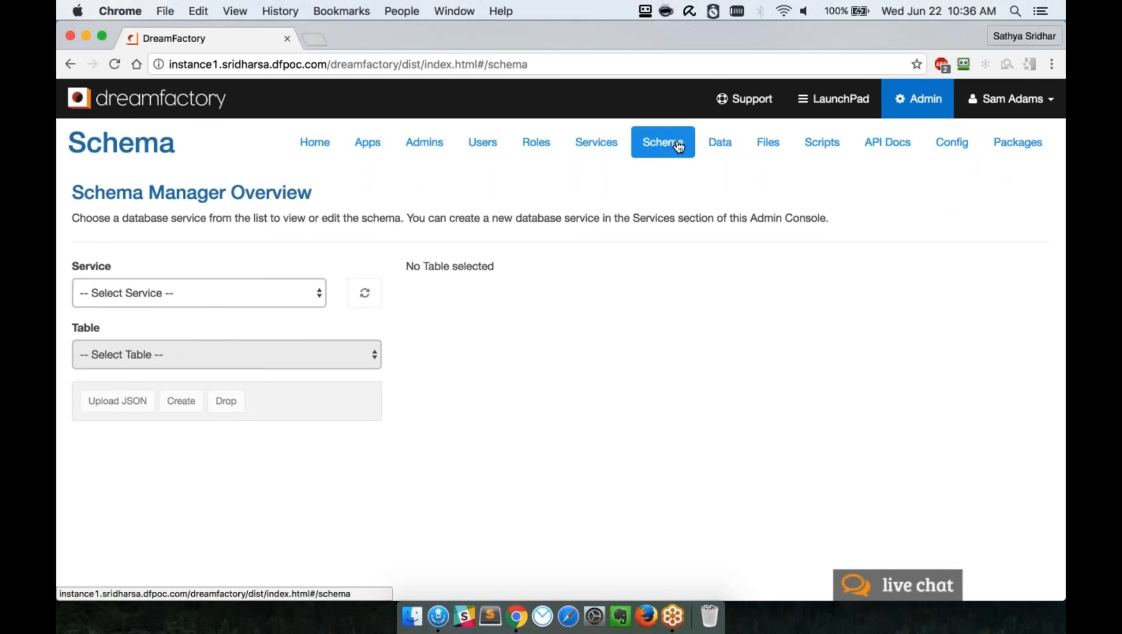
left_click(148, 291)
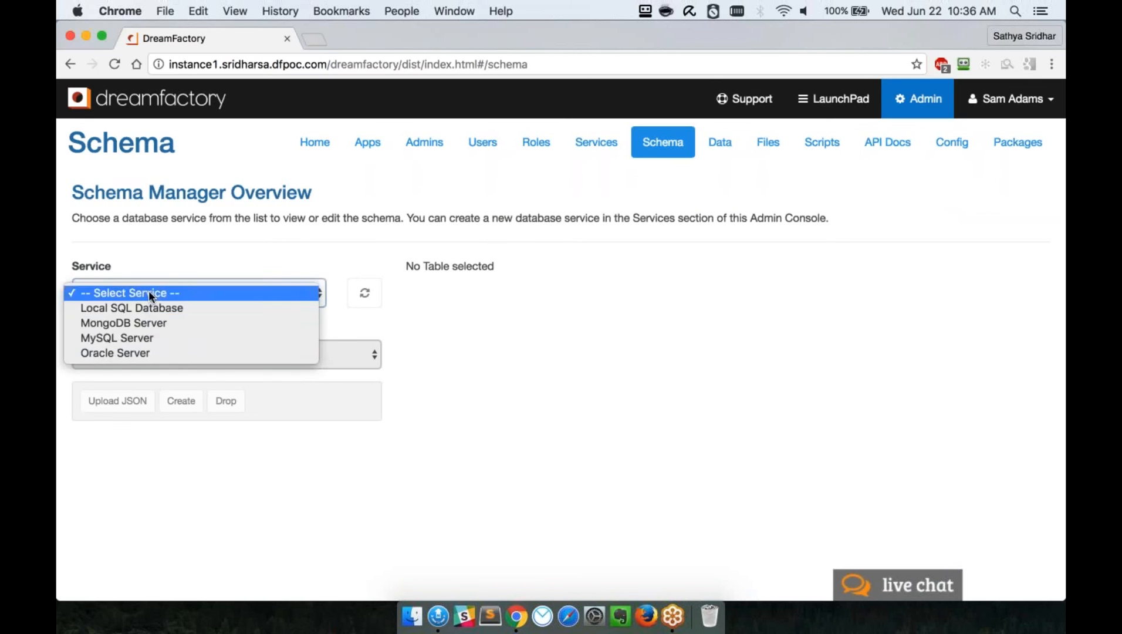
left_click(146, 352)
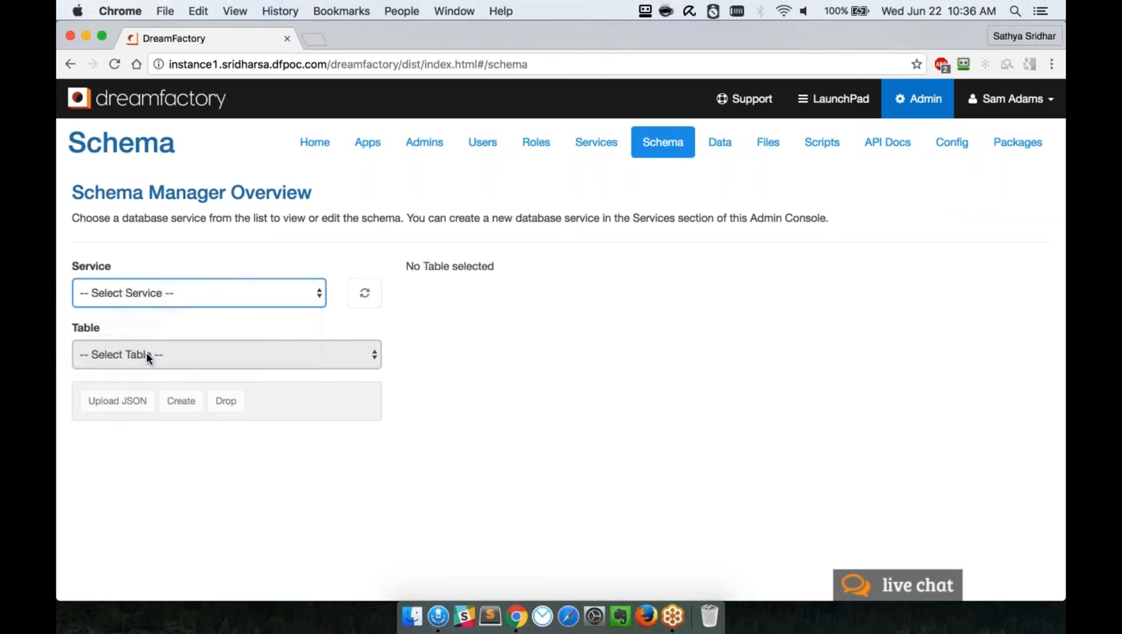
left_click(147, 354)
left_click(130, 370)
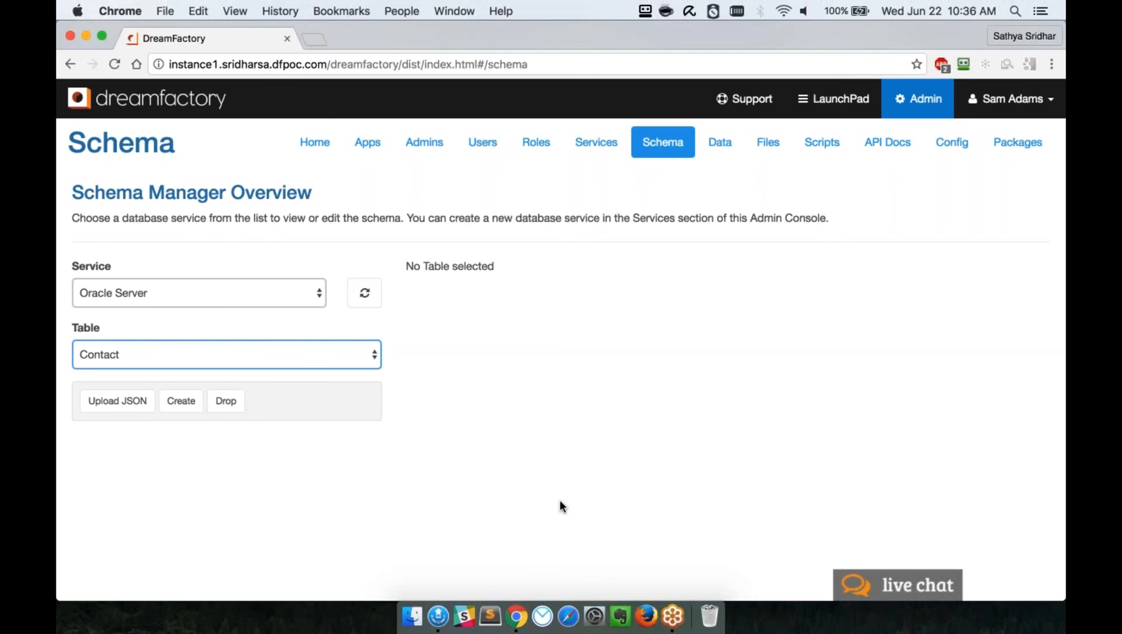
- Review the Contact table's field definitions and the other tables available in the Oracle Server service
scroll(559, 506, "down", 5)
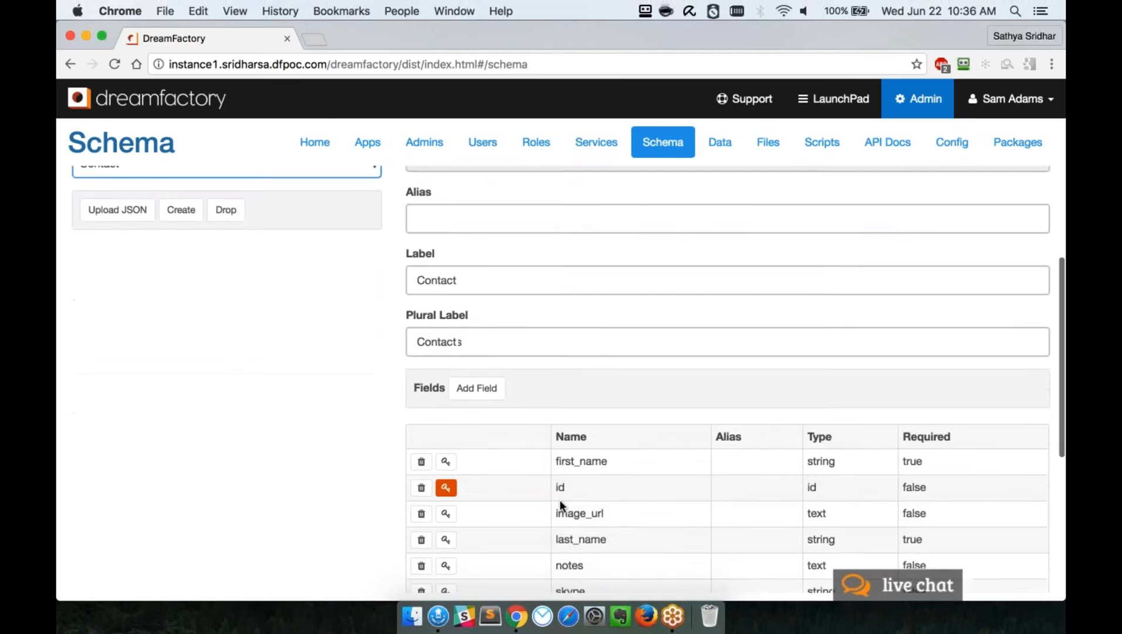
scroll(559, 499, "down", 3)
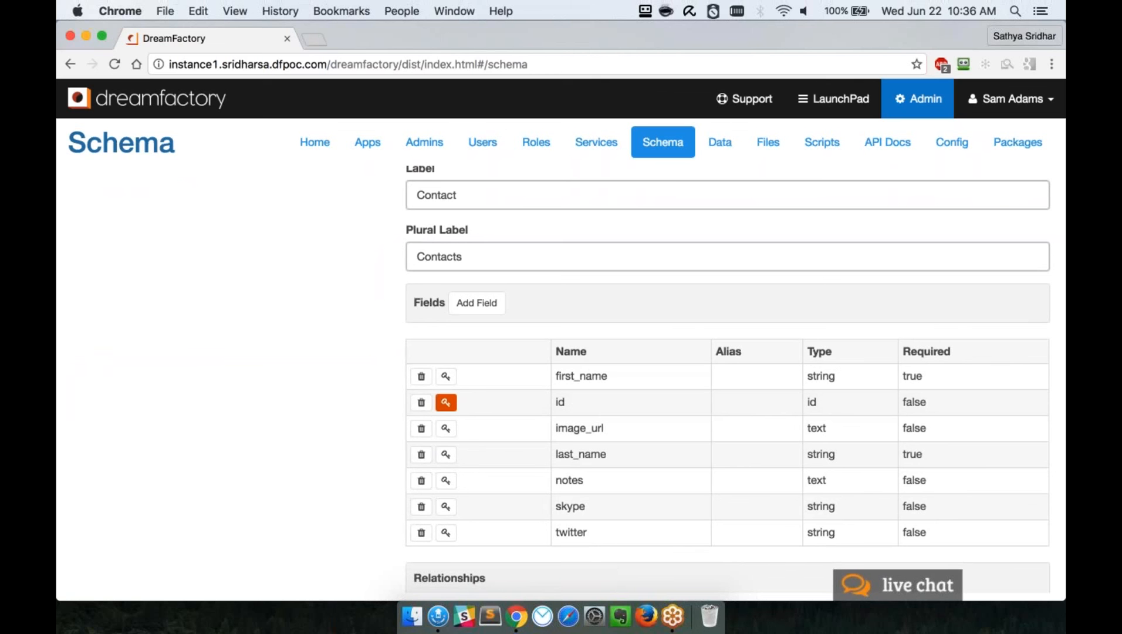
scroll(227, 308, "up", 7)
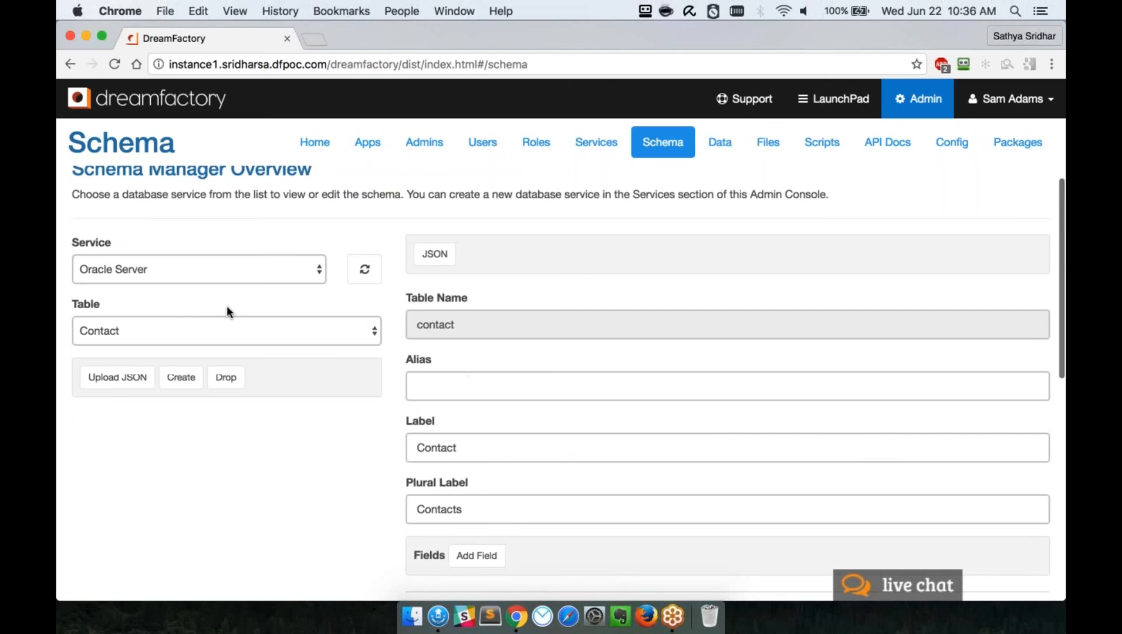
left_click(182, 329)
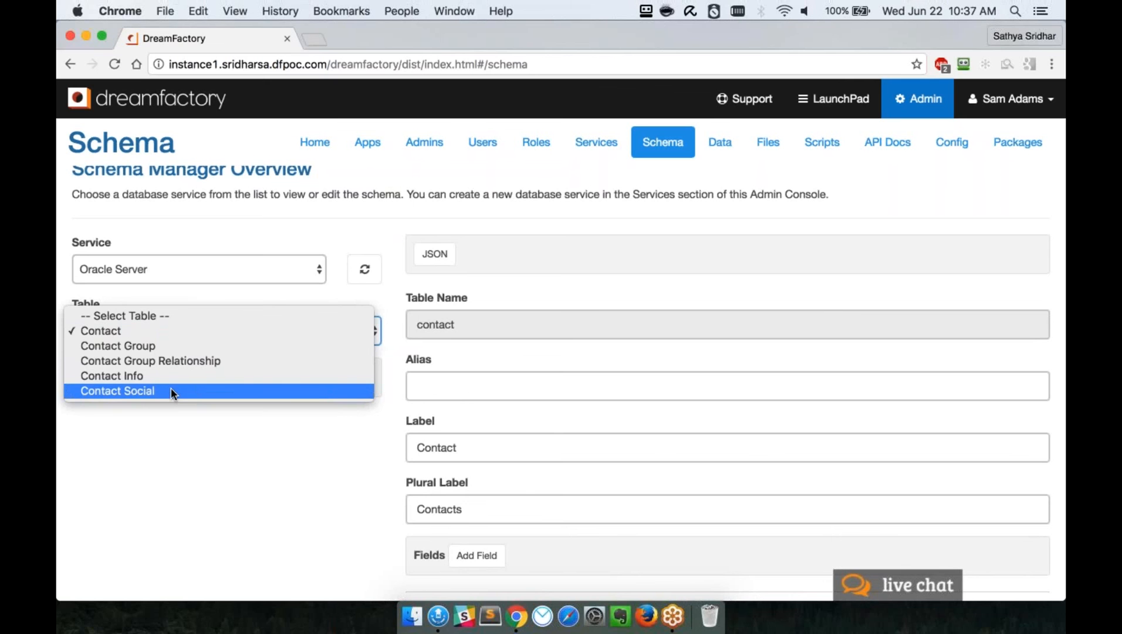
left_click(532, 497)
- Open the Contact table's id field for editing and mark it as a foreign key
scroll(532, 497, "down", 5)
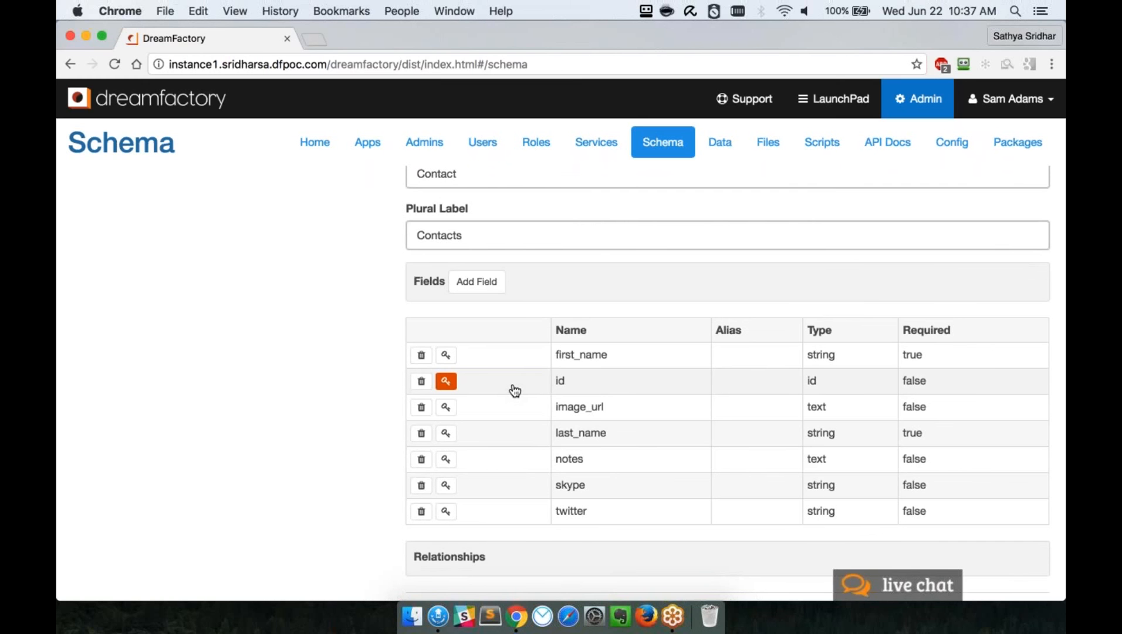
left_click(606, 389)
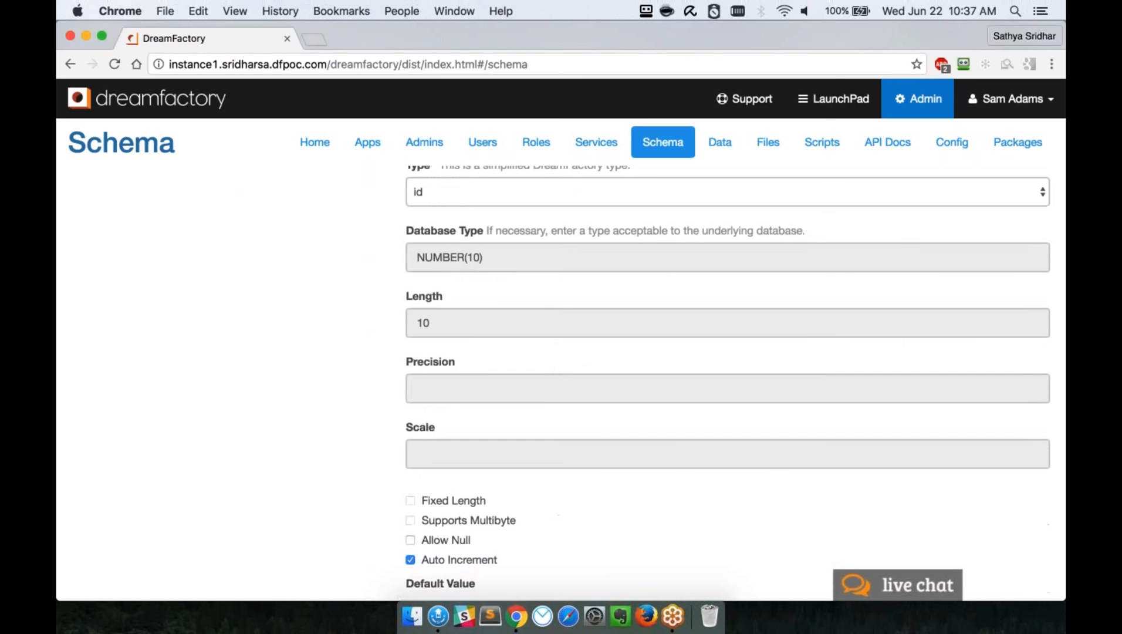
scroll(735, 379, "down", 10)
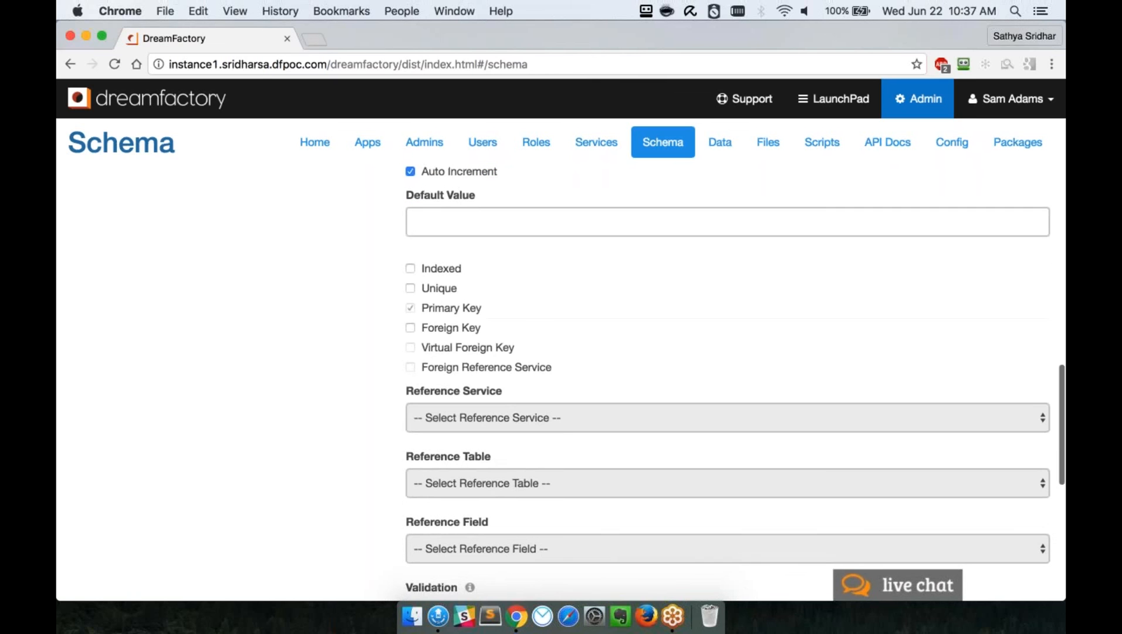
left_click(411, 328)
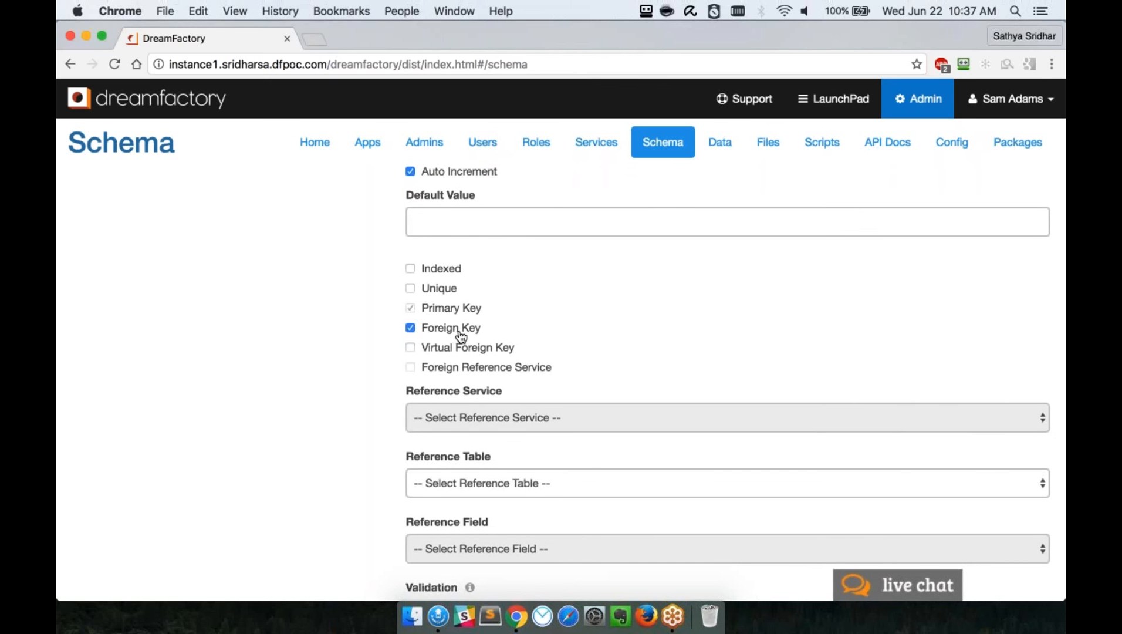
- Choose contact_social as the id field's reference table and look through the available reference fields
left_click(499, 490)
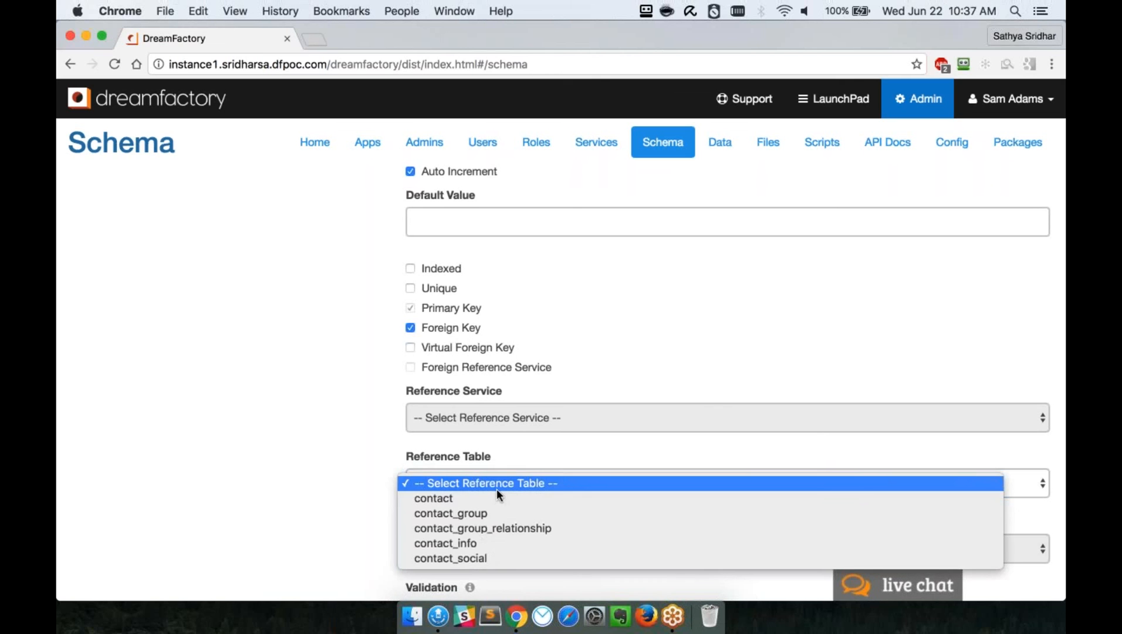
left_click(490, 558)
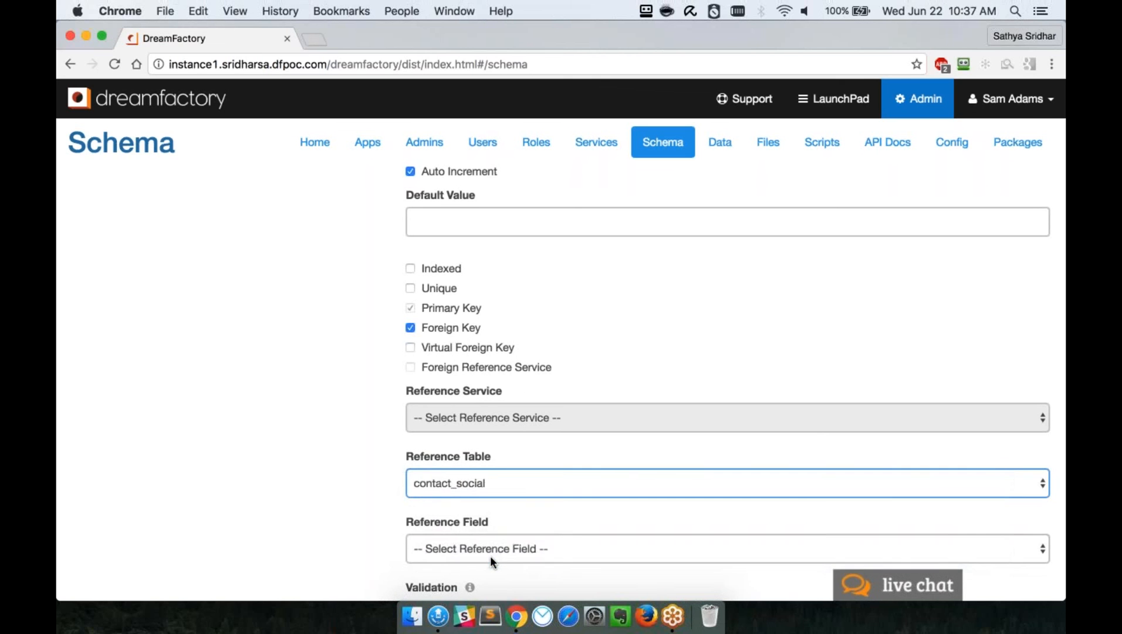
left_click(490, 554)
left_click(514, 508)
scroll(513, 508, "down", 5)
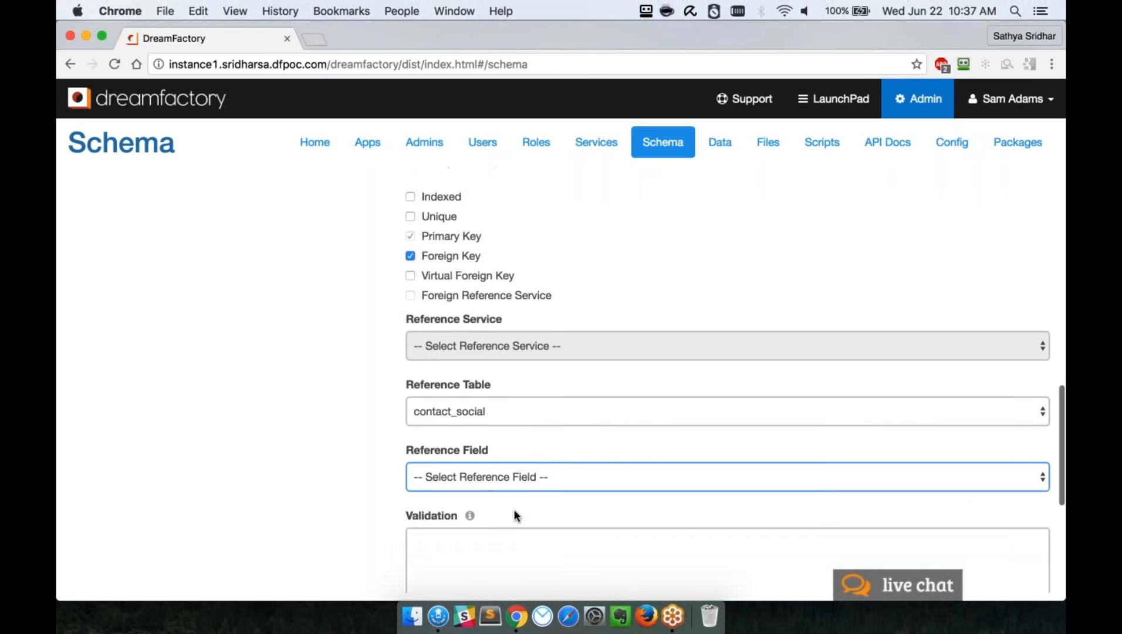
left_click(524, 418)
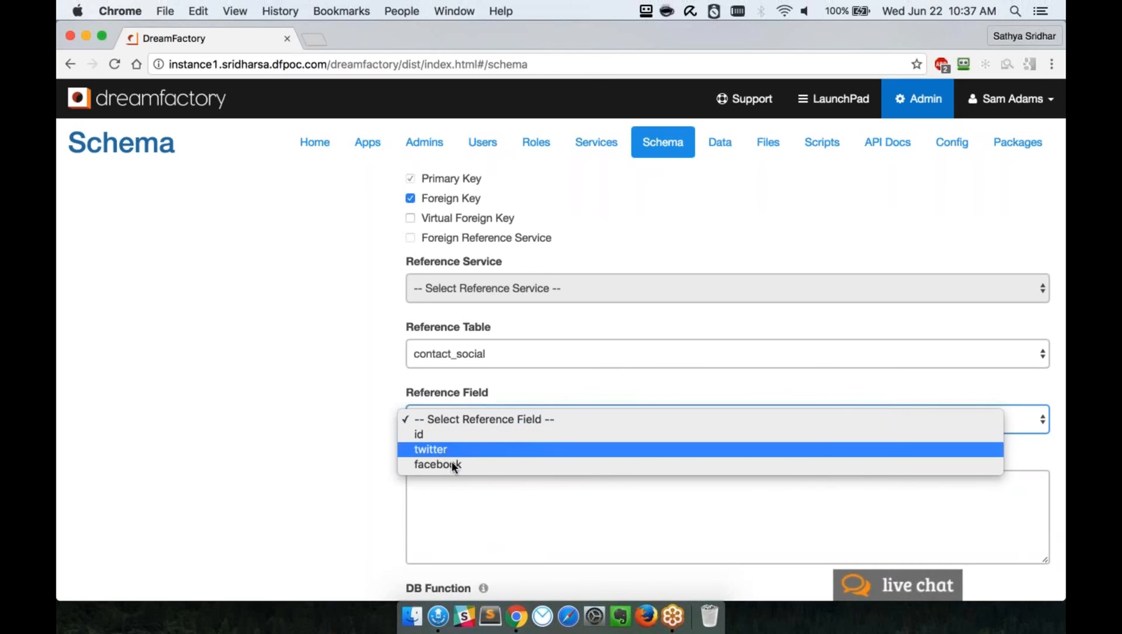
left_click(442, 431)
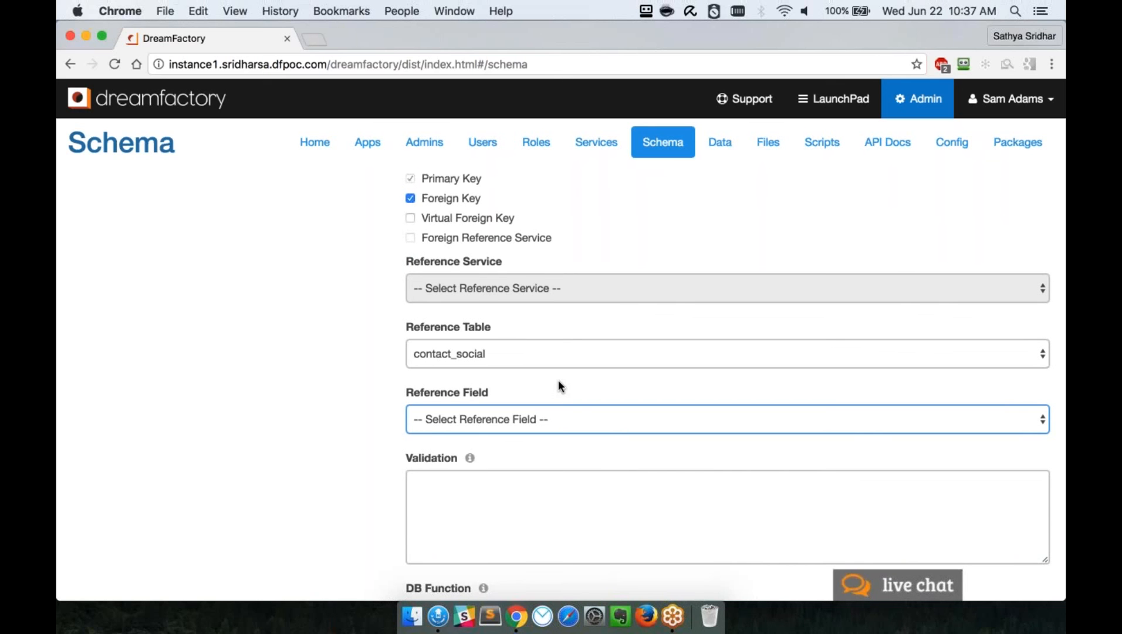
- Enable Virtual Foreign Key and Foreign Reference Service for the id field, with MySQL Server as the reference service
left_click(410, 218)
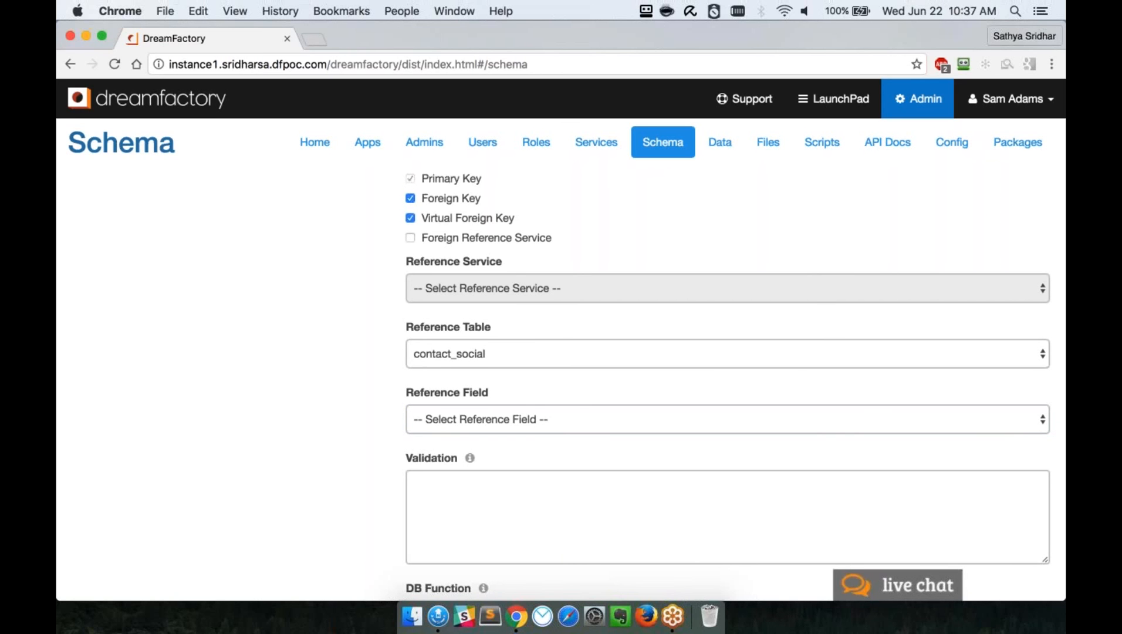
left_click(460, 240)
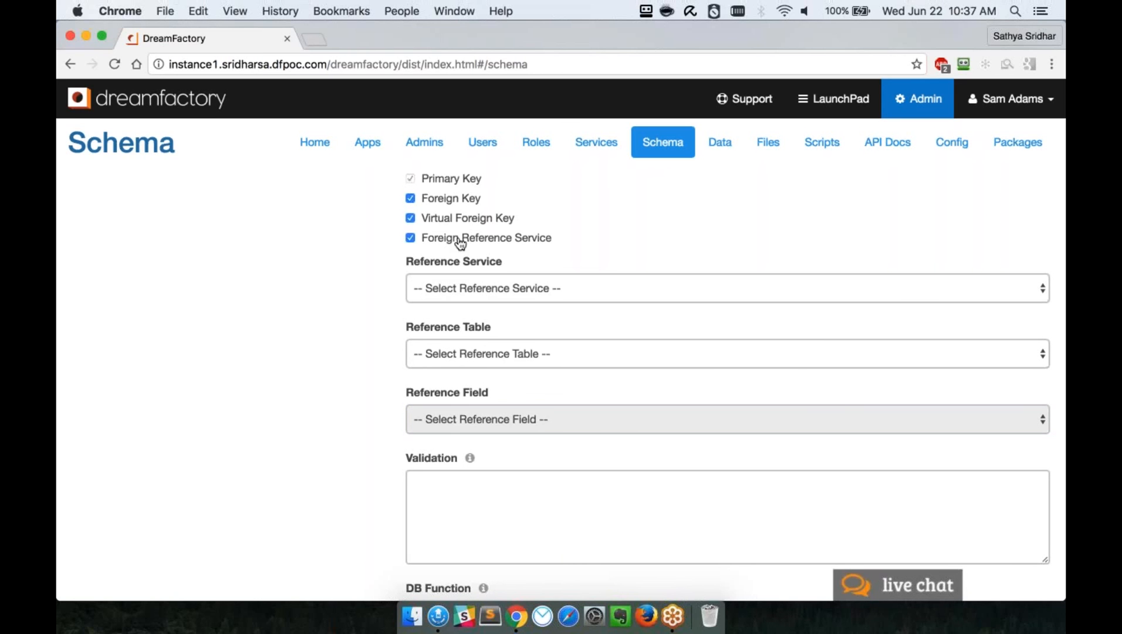
left_click(491, 287)
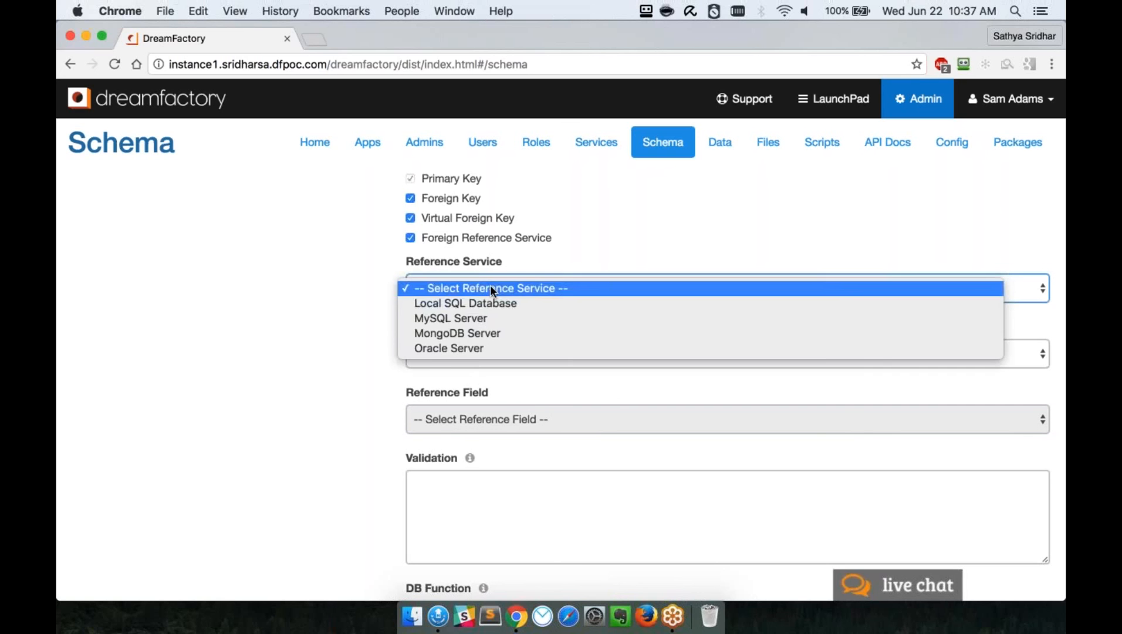
left_click(471, 318)
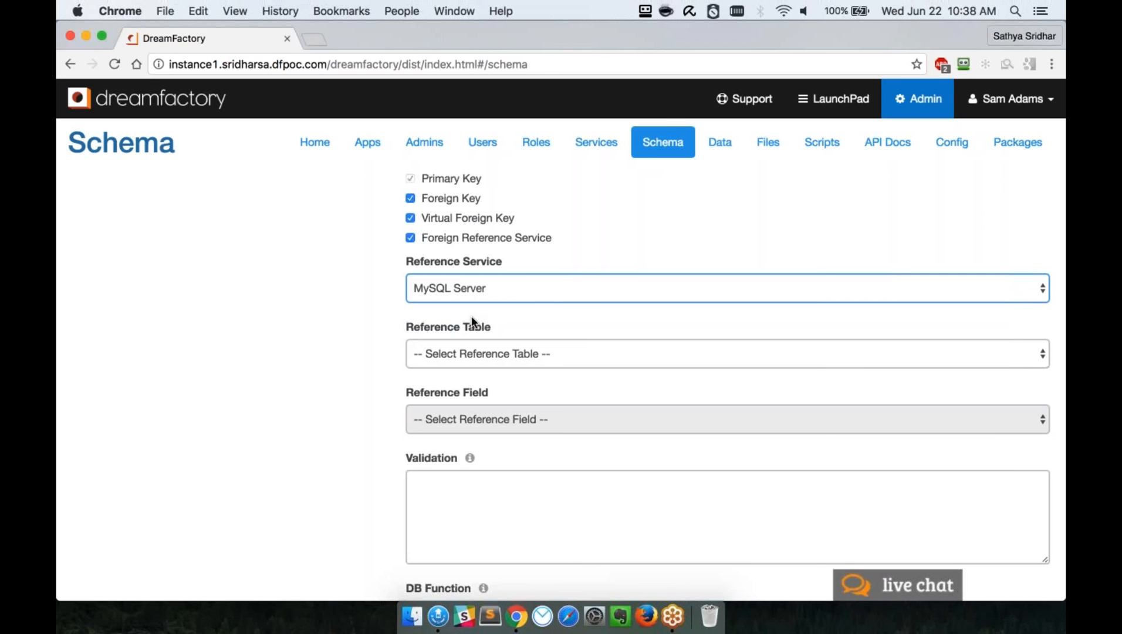
- Set the reference table to contact_social and the reference field to id, and save the field
left_click(518, 355)
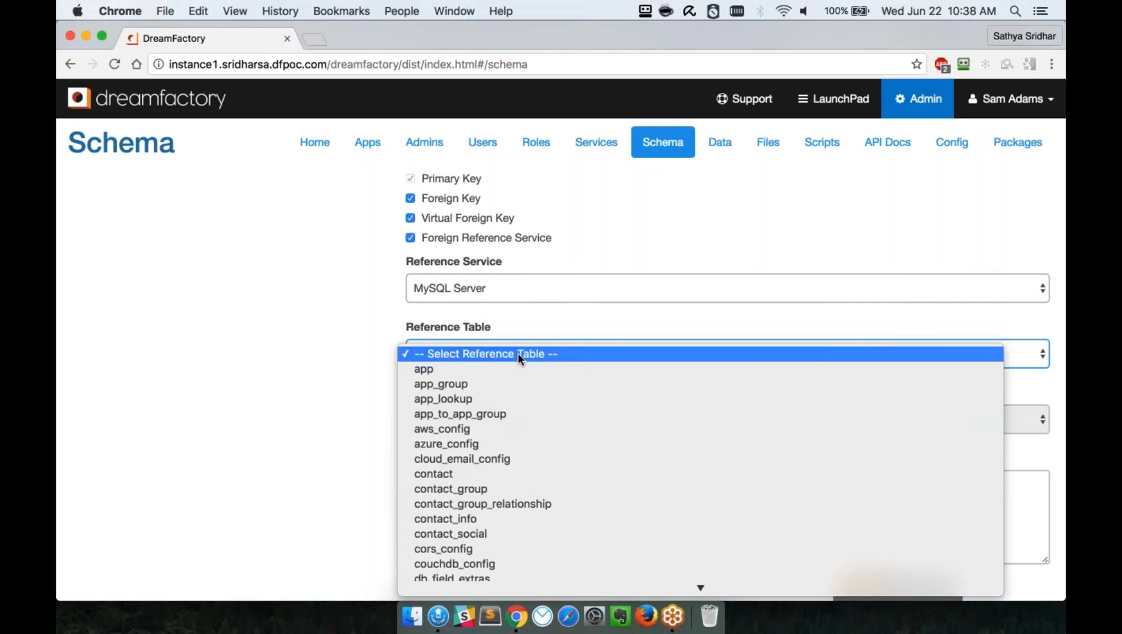
left_click(488, 536)
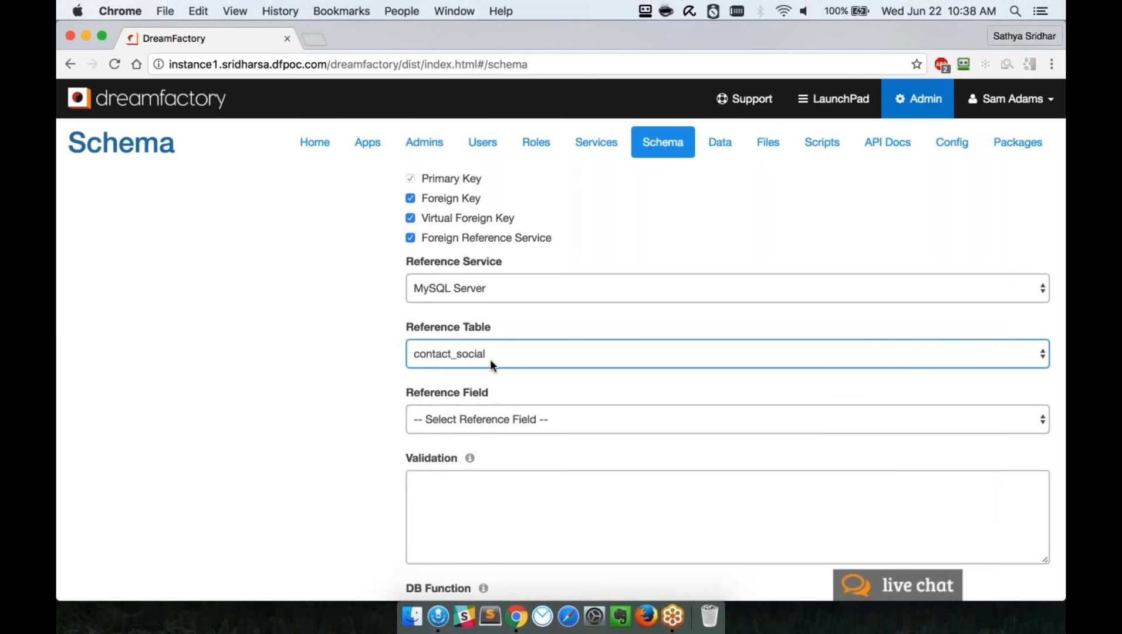
left_click(494, 423)
left_click(478, 435)
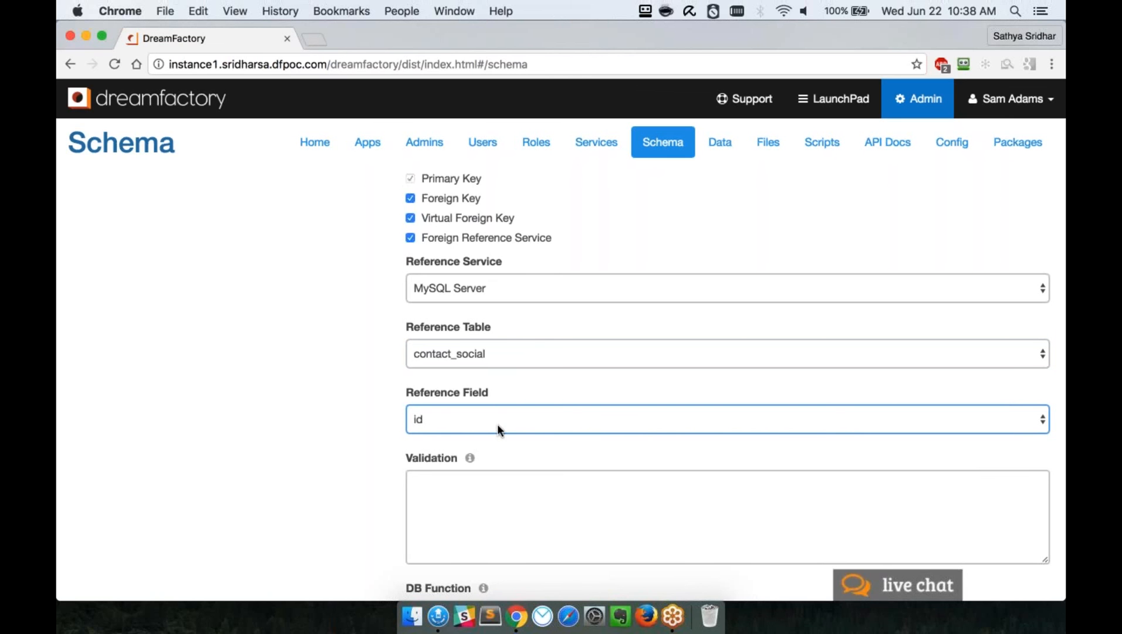
left_click(496, 457)
scroll(496, 457, "down", 5)
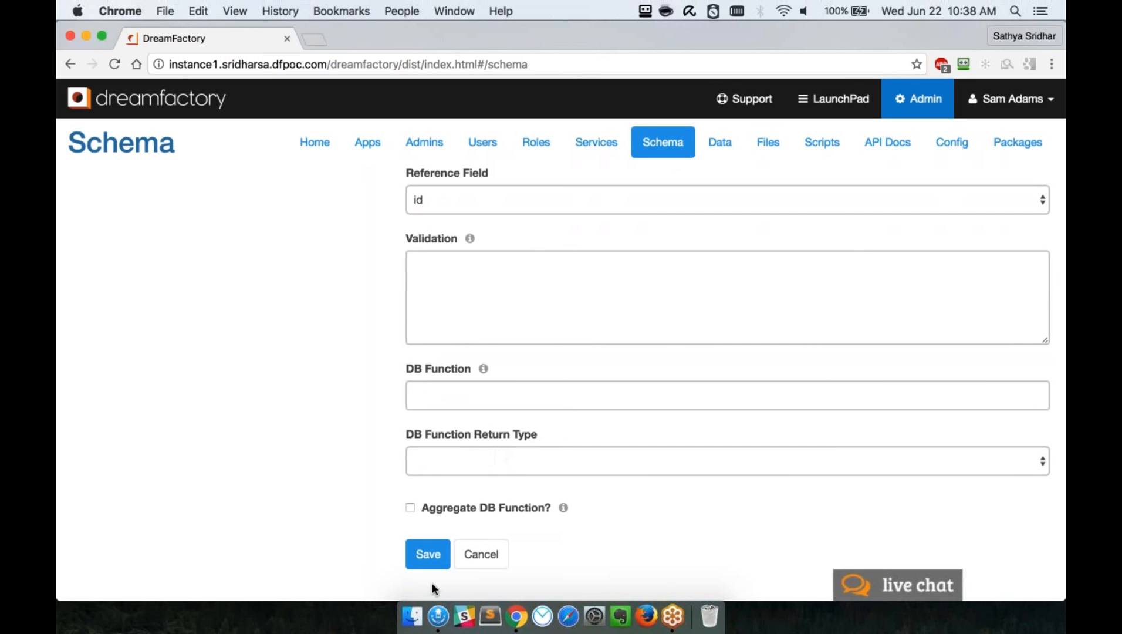
left_click(428, 554)
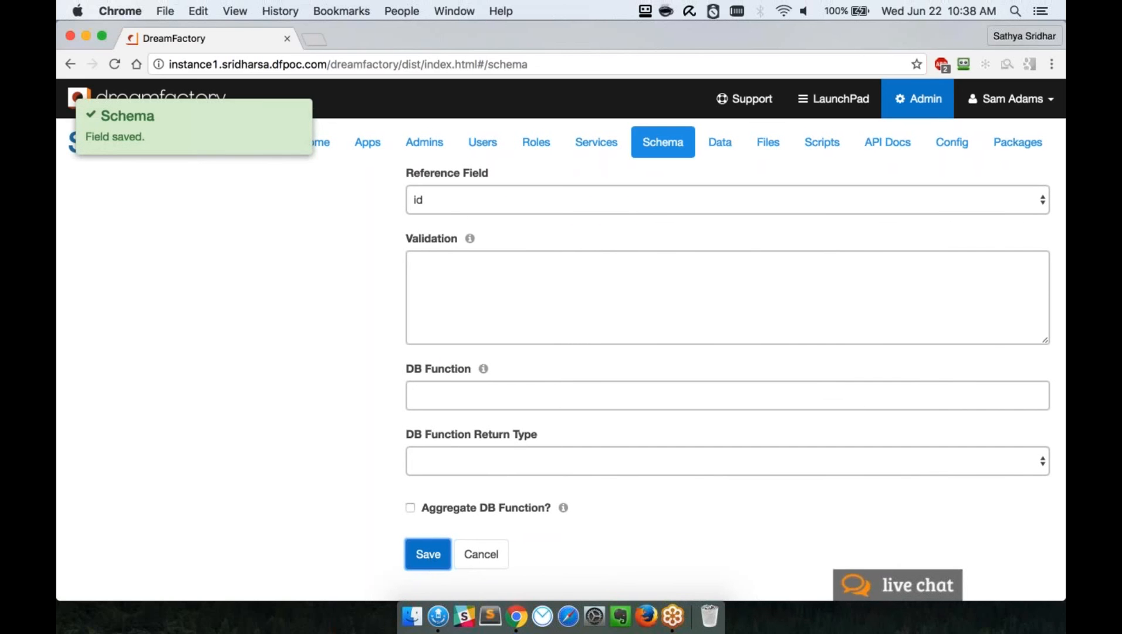
- Open the API documentation and expand the Oracle service's getOracleRecords operation for /oracle/_table/{table_name}
left_click(887, 142)
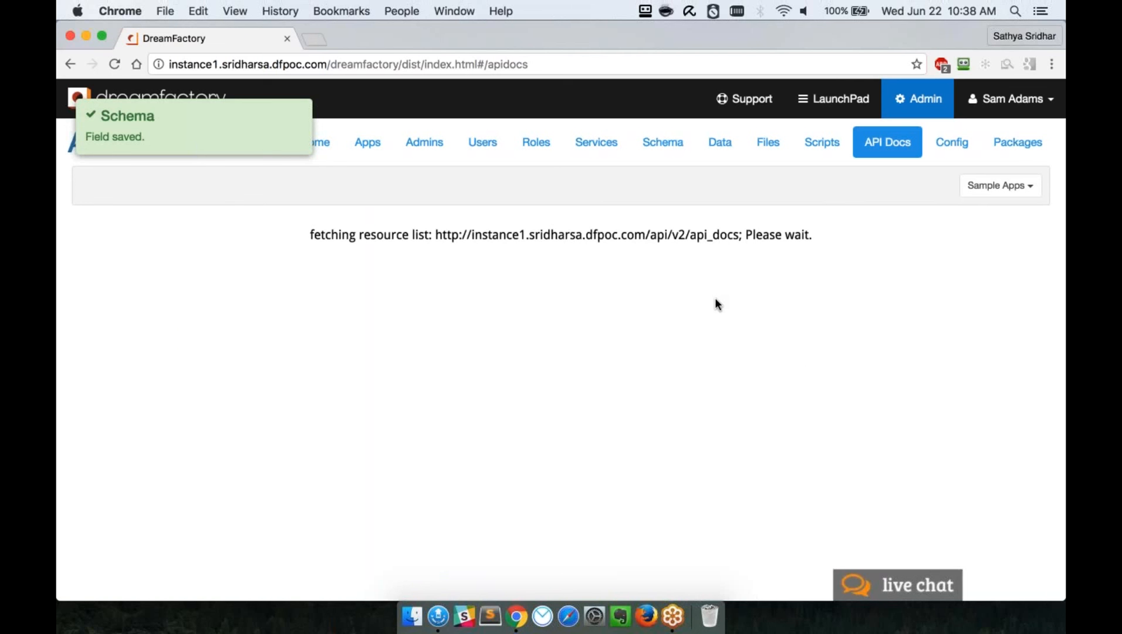
scroll(614, 328, "down", 7)
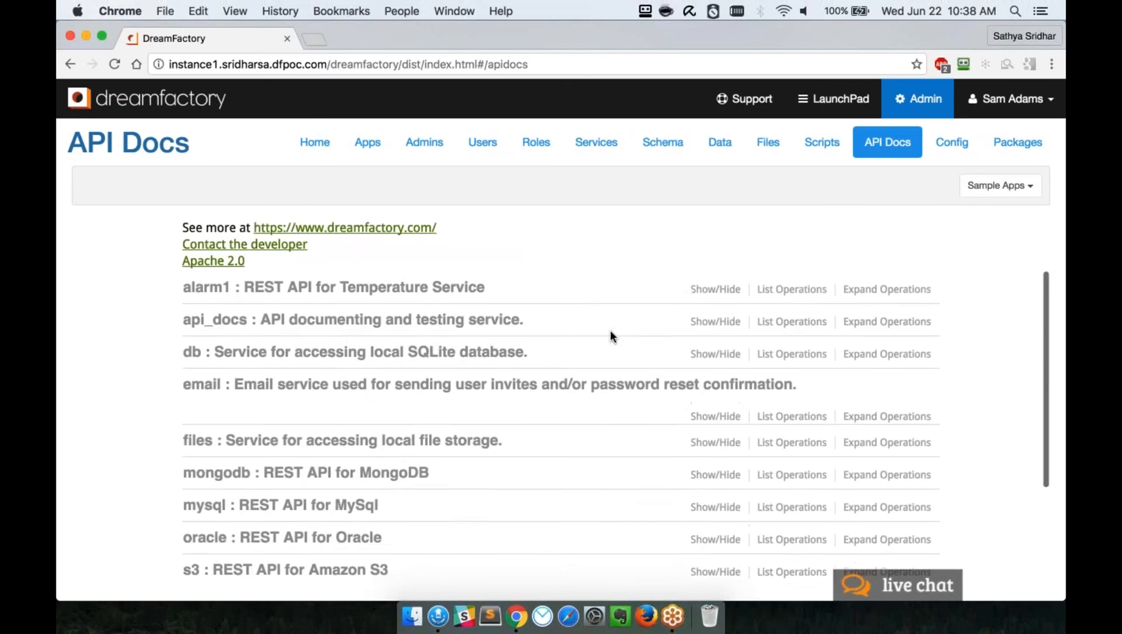
left_click(211, 410)
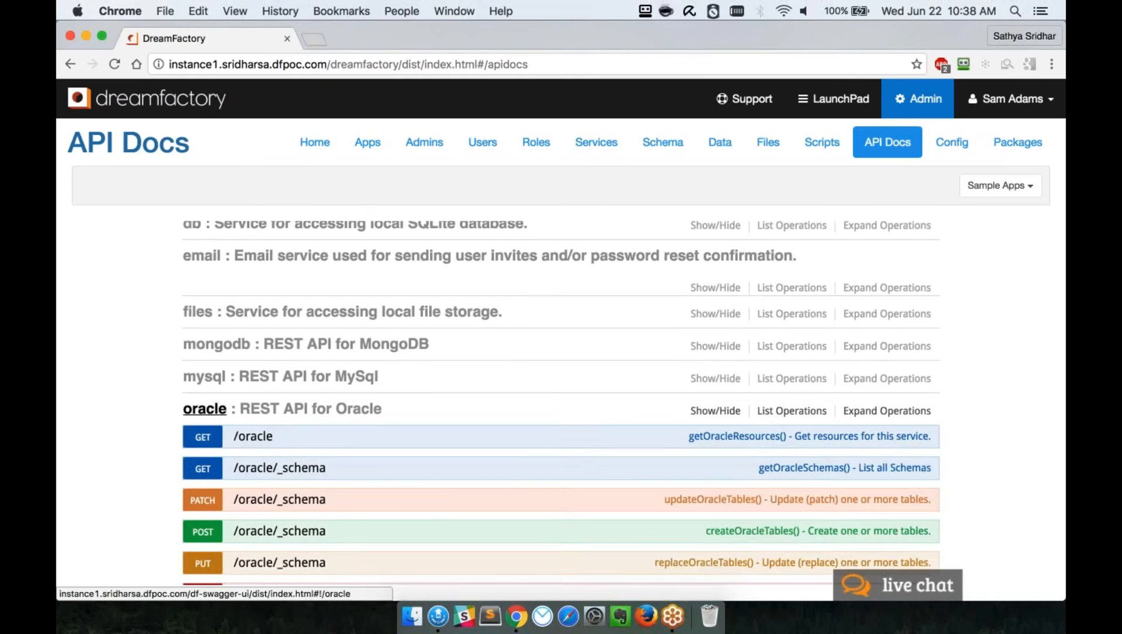
scroll(508, 487, "down", 7)
scroll(508, 484, "down", 8)
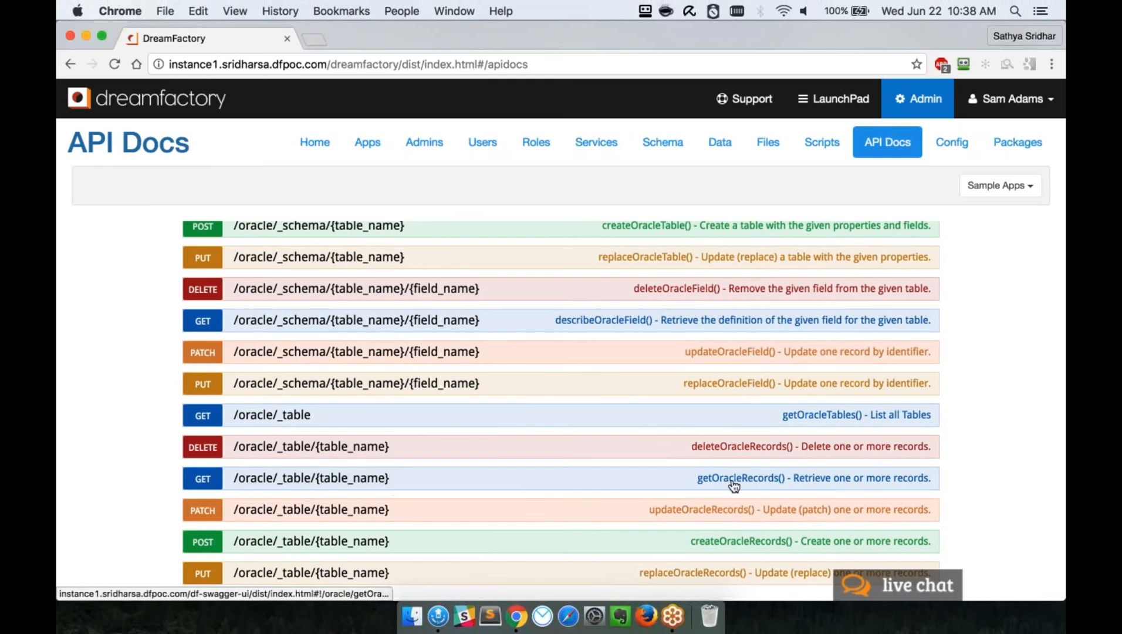
left_click(203, 478)
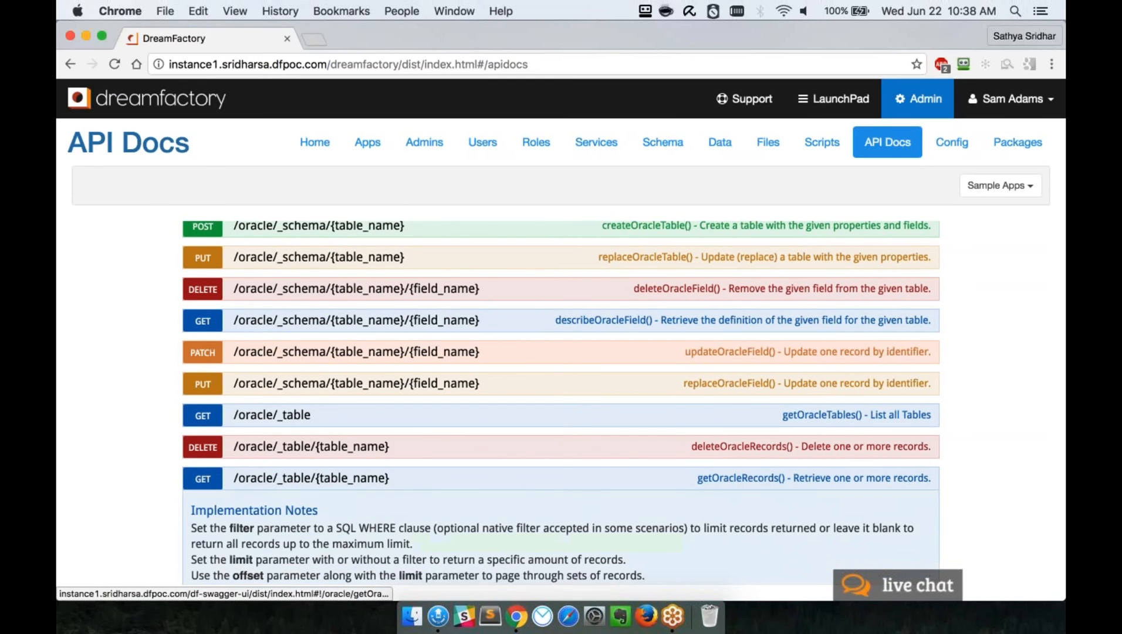
- Set the table_name parameter to contact and the related parameter to * for the record retrieval
scroll(529, 493, "down", 5)
scroll(529, 492, "down", 12)
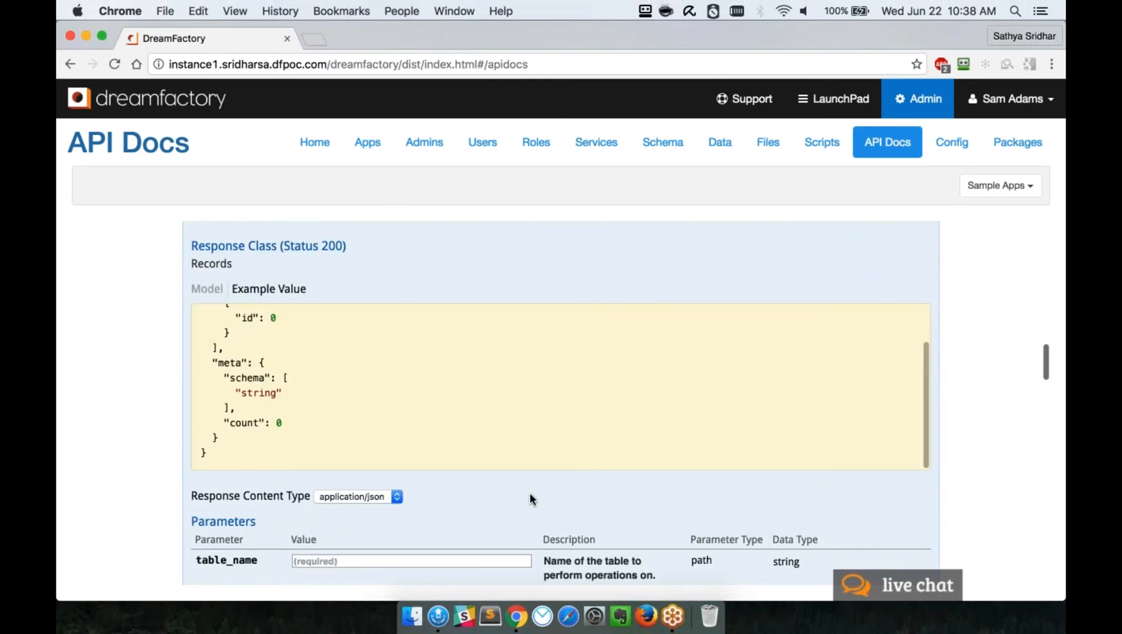
left_click(341, 376)
type("contact")
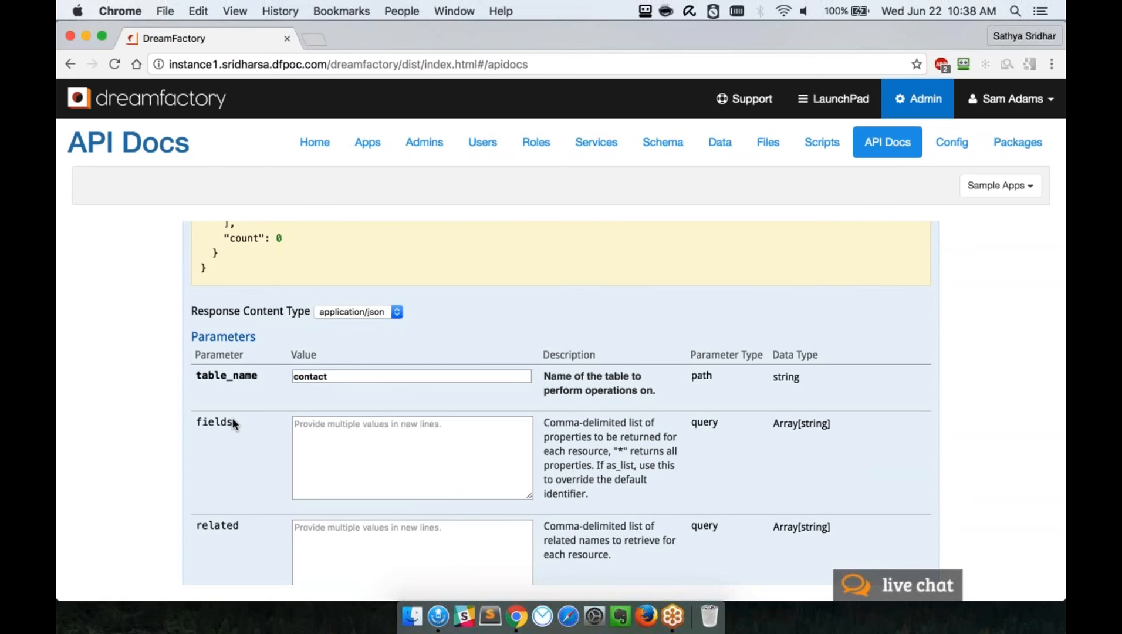
scroll(271, 488, "down", 3)
left_click(376, 408)
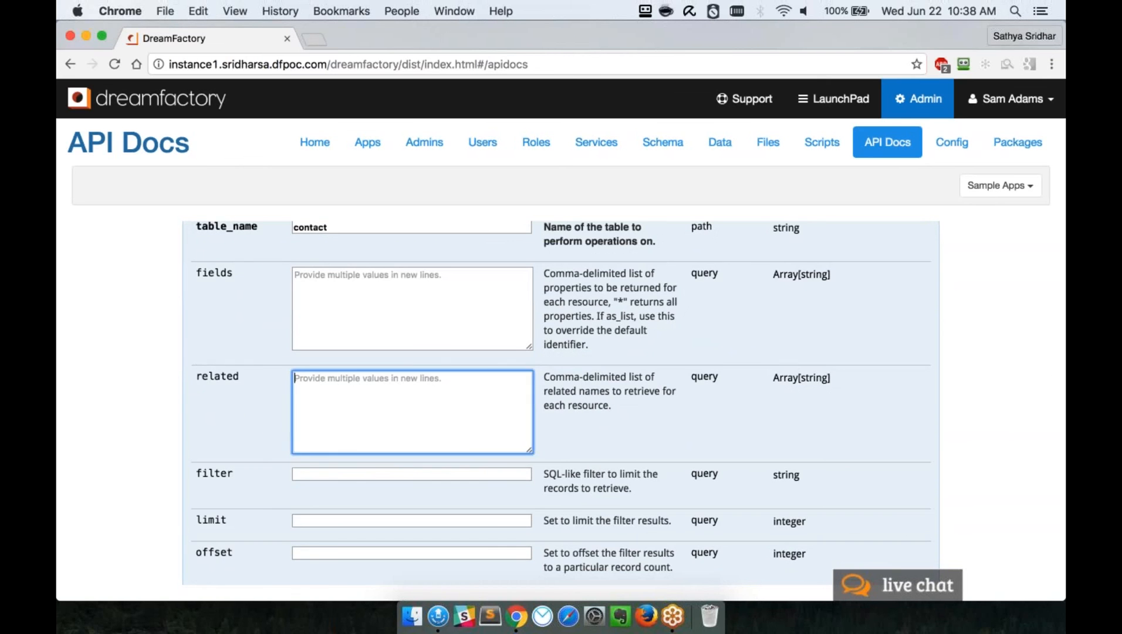
type("*")
left_click(257, 430)
- Set the limit parameter to 10 and send the GET request for the contact records
scroll(267, 431, "down", 3)
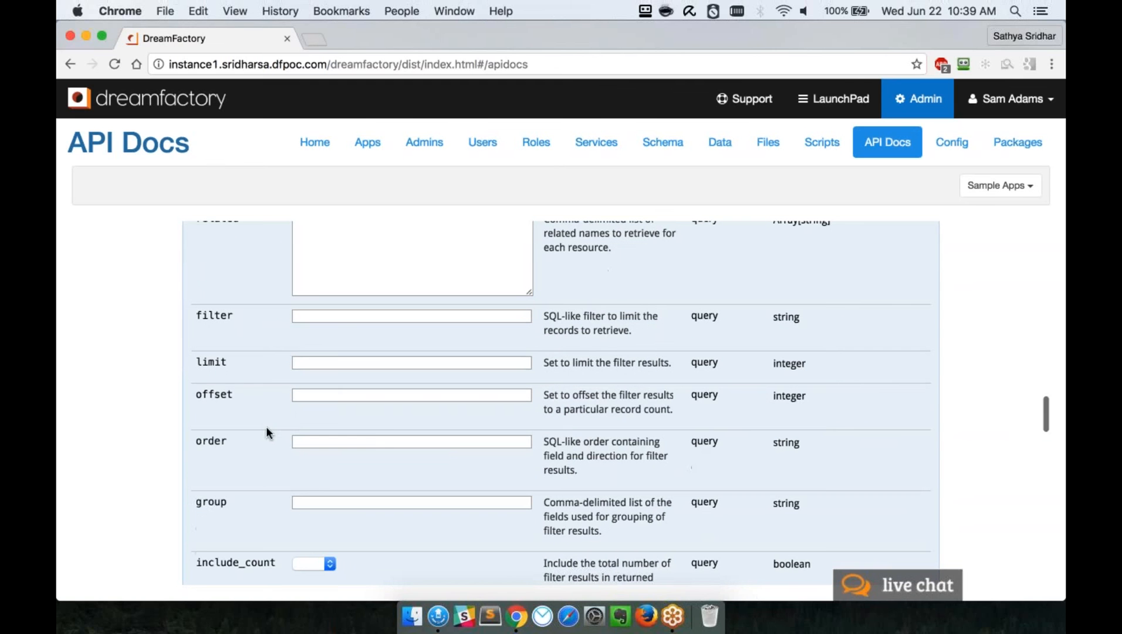
left_click(329, 363)
type("10")
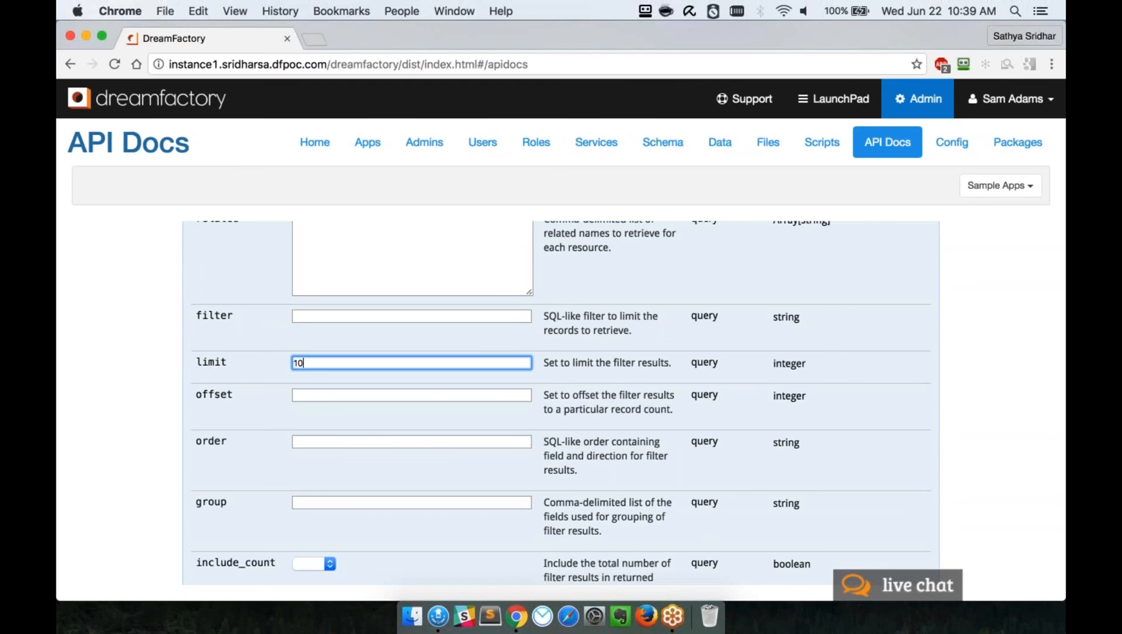
left_click(230, 408)
scroll(231, 408, "down", 9)
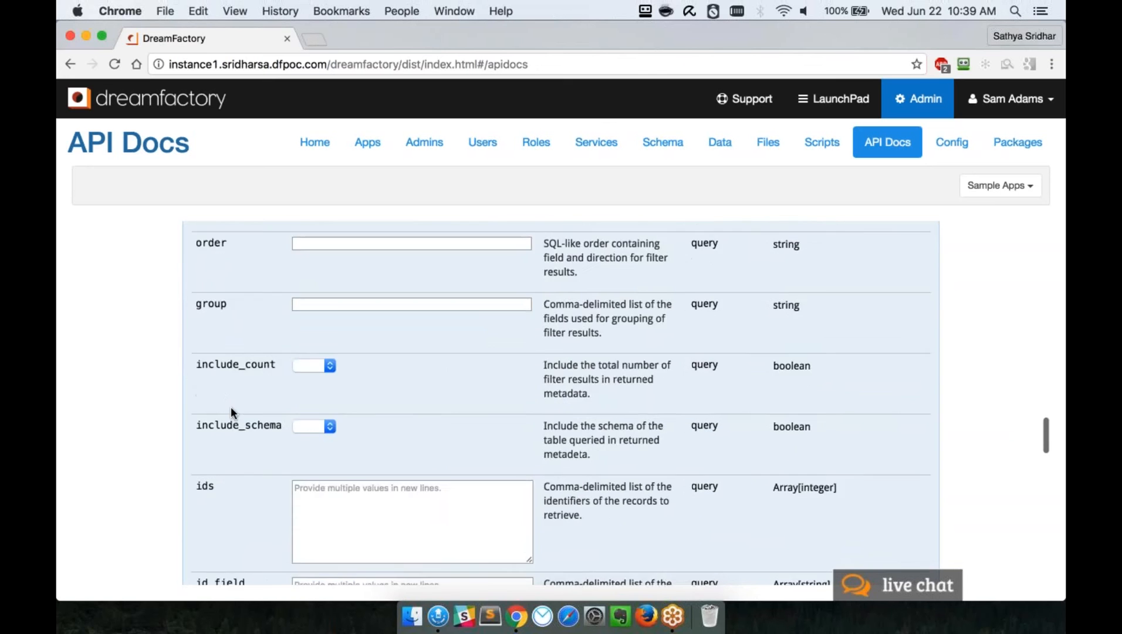
scroll(231, 406, "down", 9)
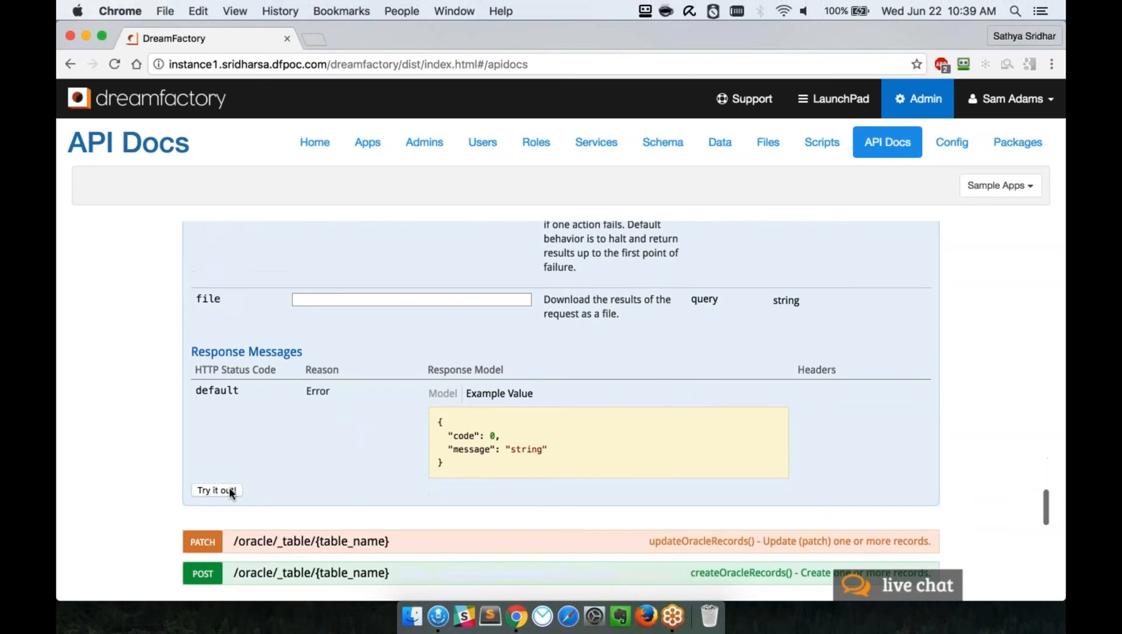
left_click(216, 490)
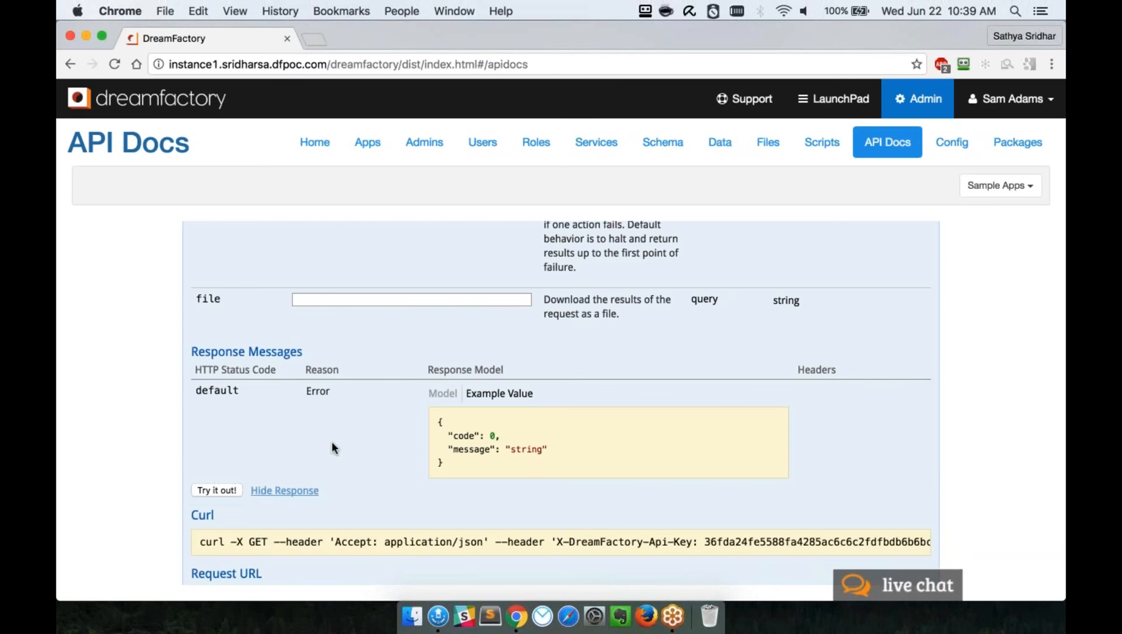
- Examine the contact request's response body through its related records, down to the first contact's mysql.contact_social_by_id entry, and highlight that key
scroll(332, 440, "down", 5)
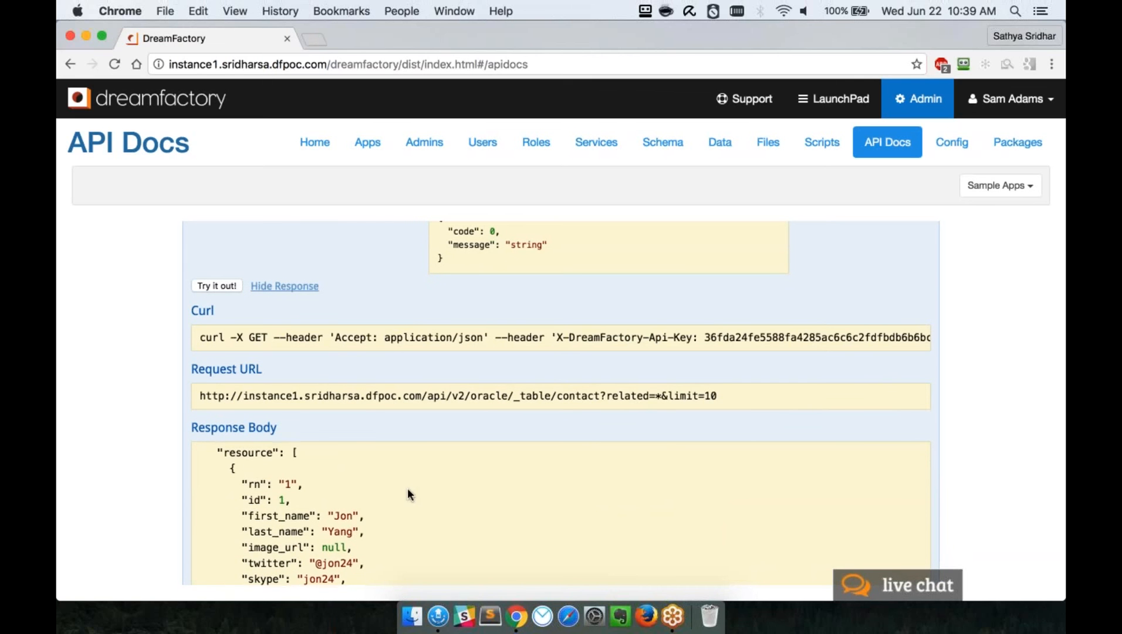
scroll(408, 488, "up", 2)
scroll(921, 405, "down", 1)
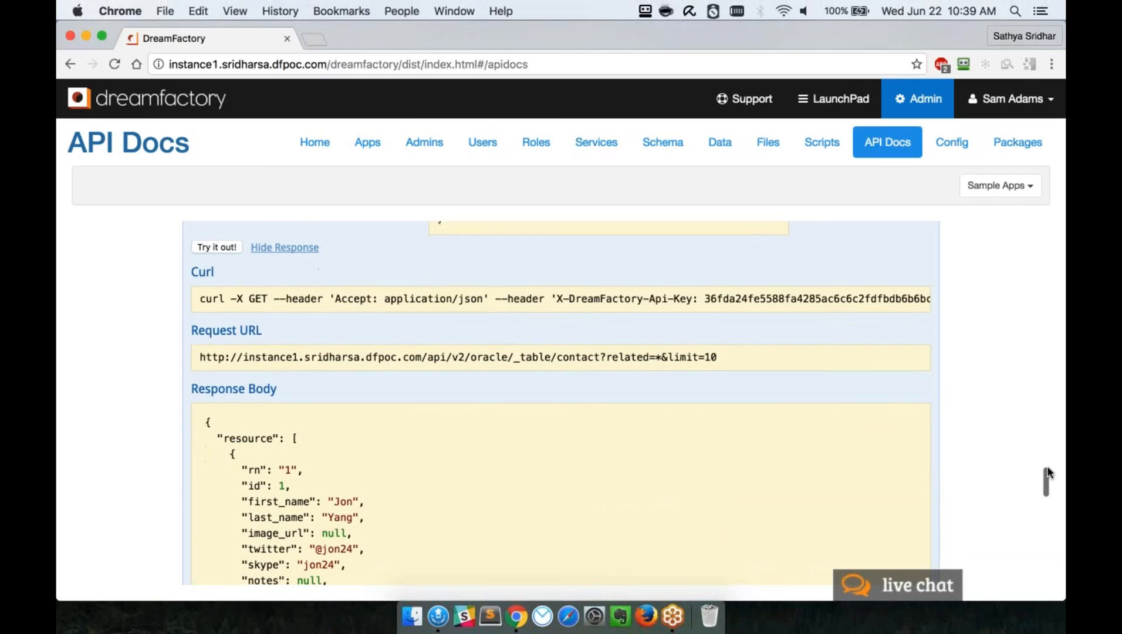
left_click_drag(1046, 476, 1045, 486)
left_click(1046, 486)
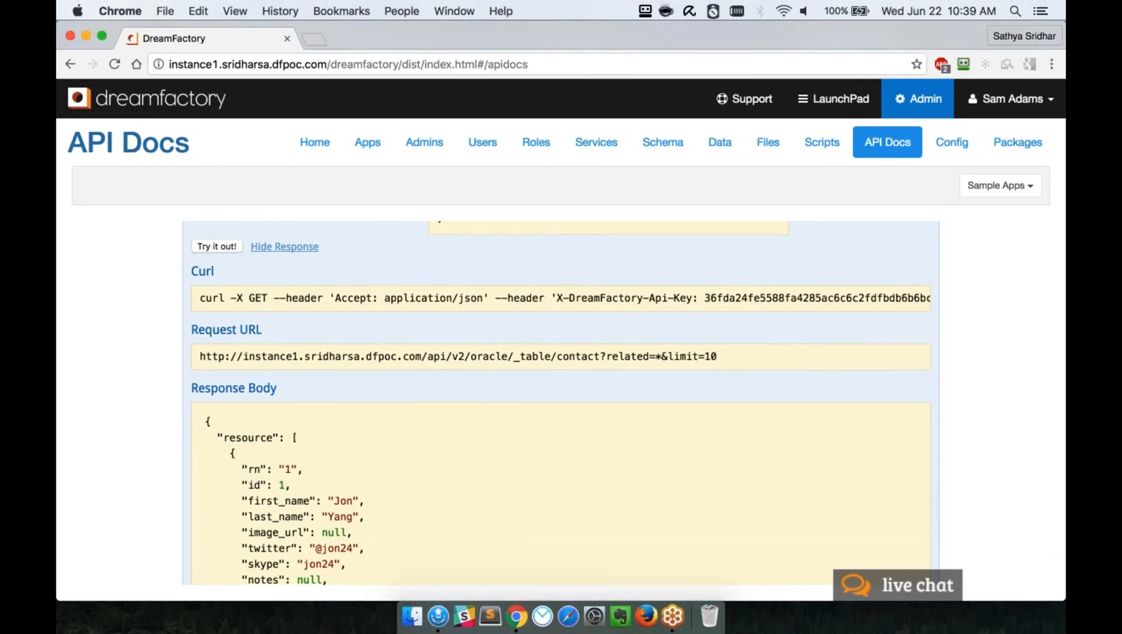
scroll(1045, 487, "down", 2)
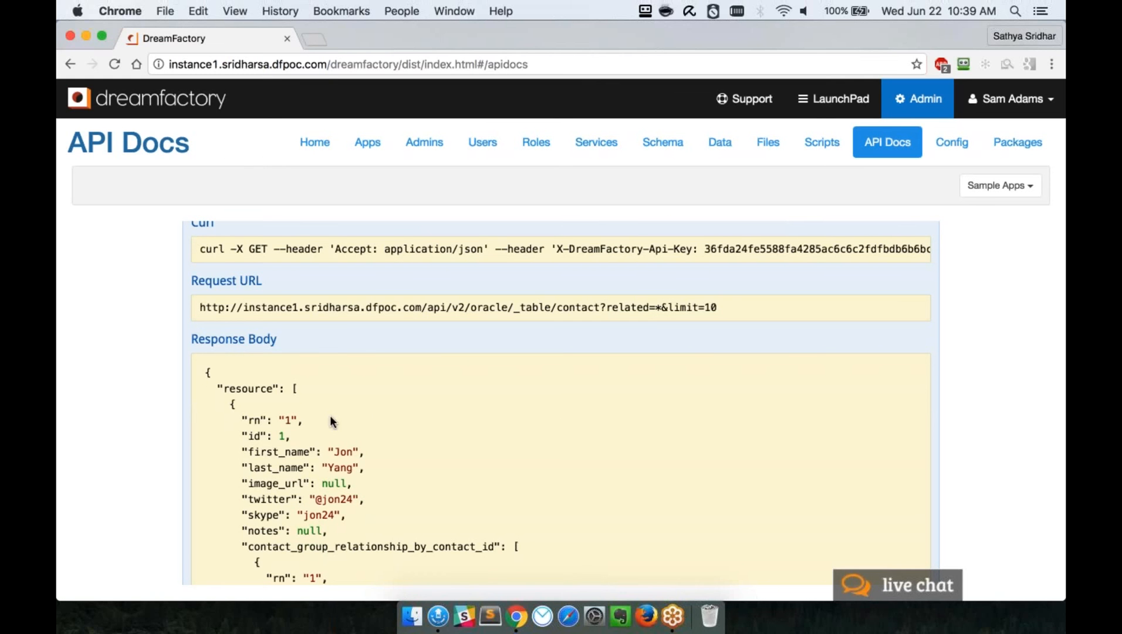
scroll(330, 420, "down", 1)
scroll(560, 469, "down", 5)
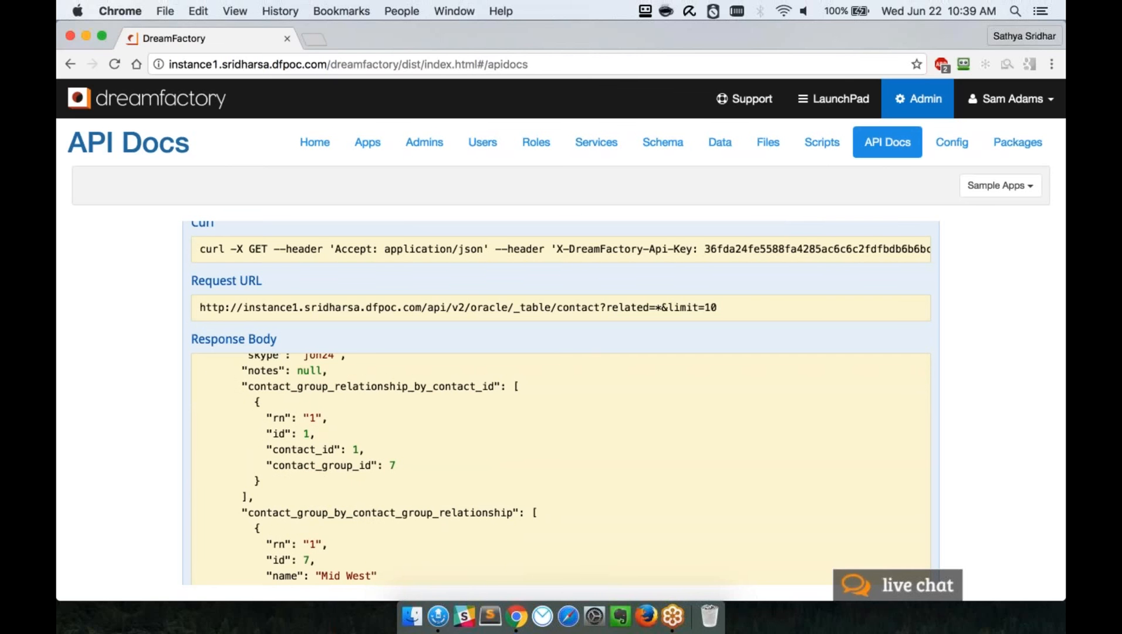
scroll(376, 515, "down", 8)
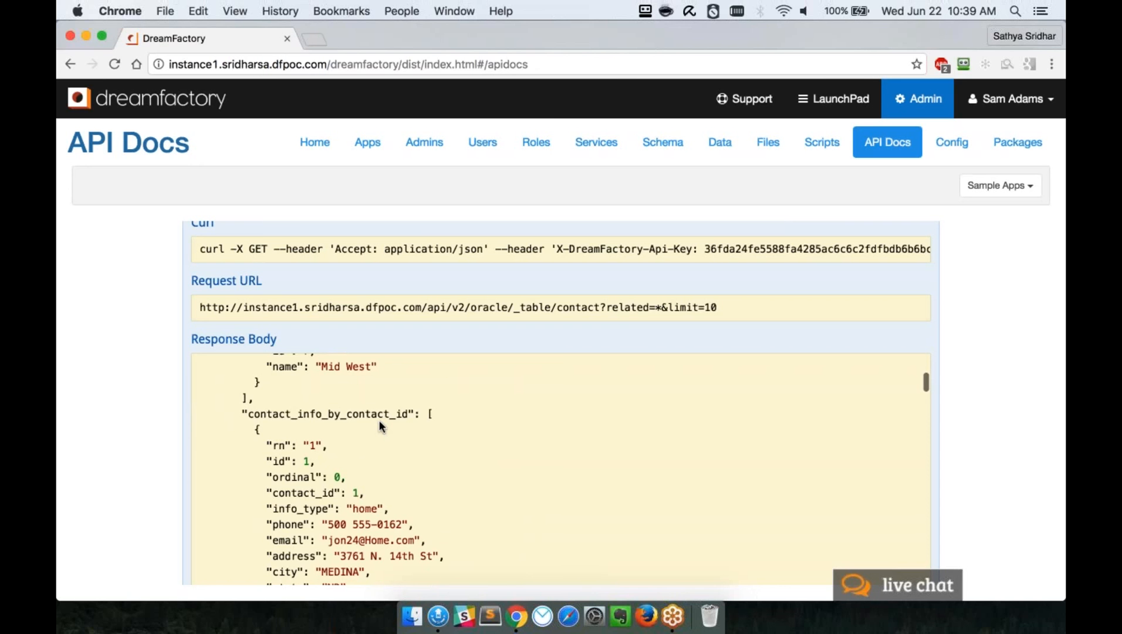
scroll(380, 426, "down", 12)
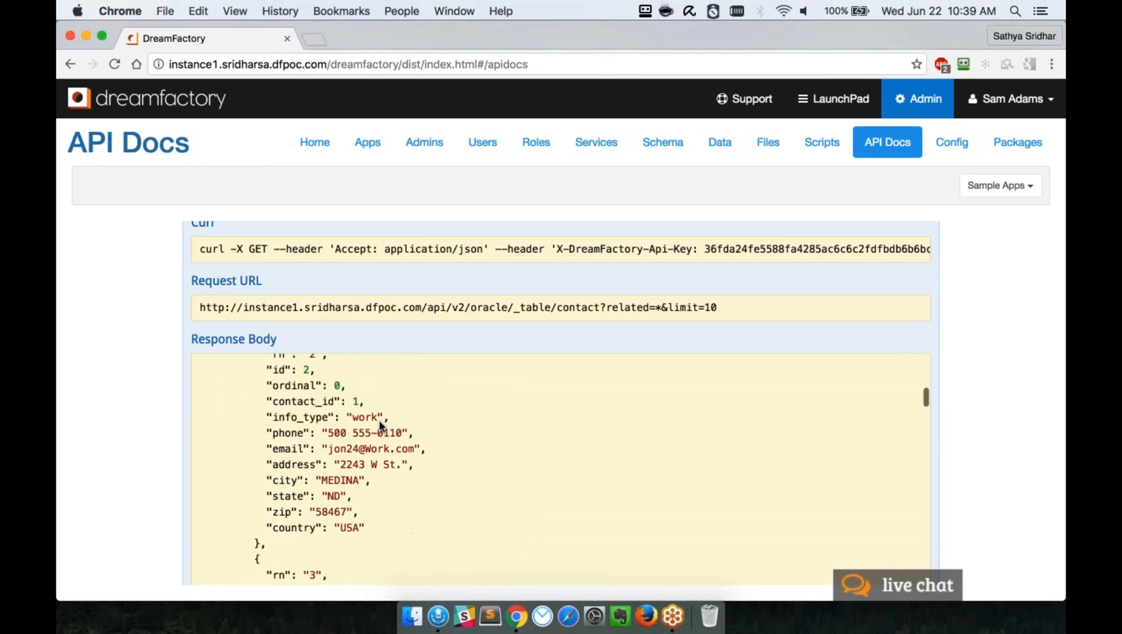
scroll(378, 420, "down", 12)
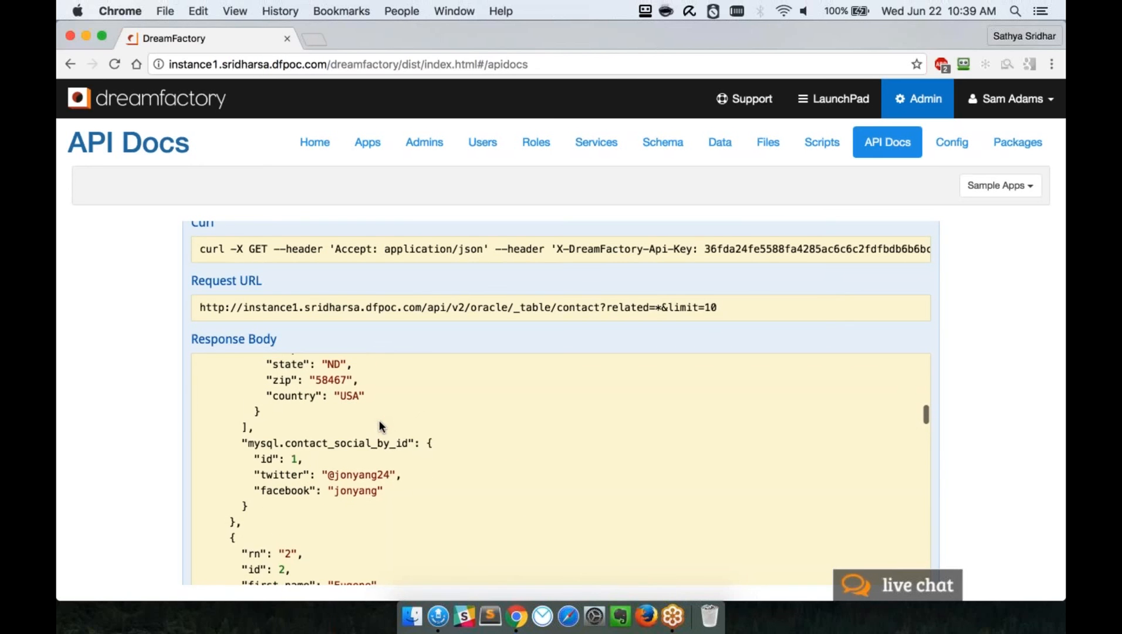
left_click_drag(260, 442, 365, 444)
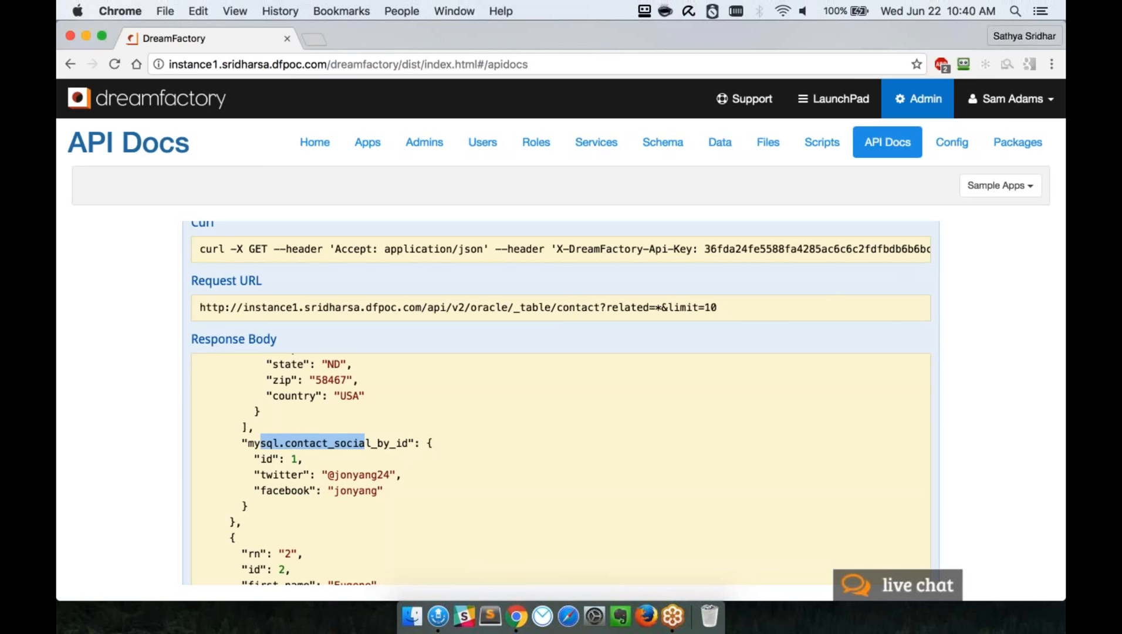
- Open the oracle._table.contact.post.post_process event script from the Oracle service's oracle._table.{table_name} POST events
left_click(824, 145)
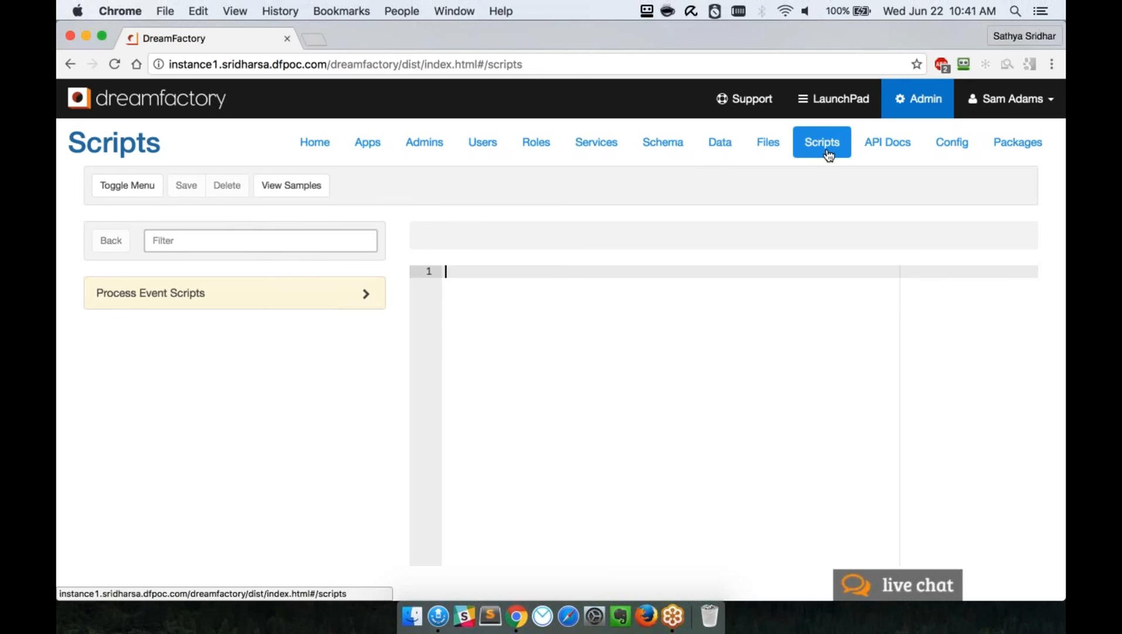
left_click(227, 294)
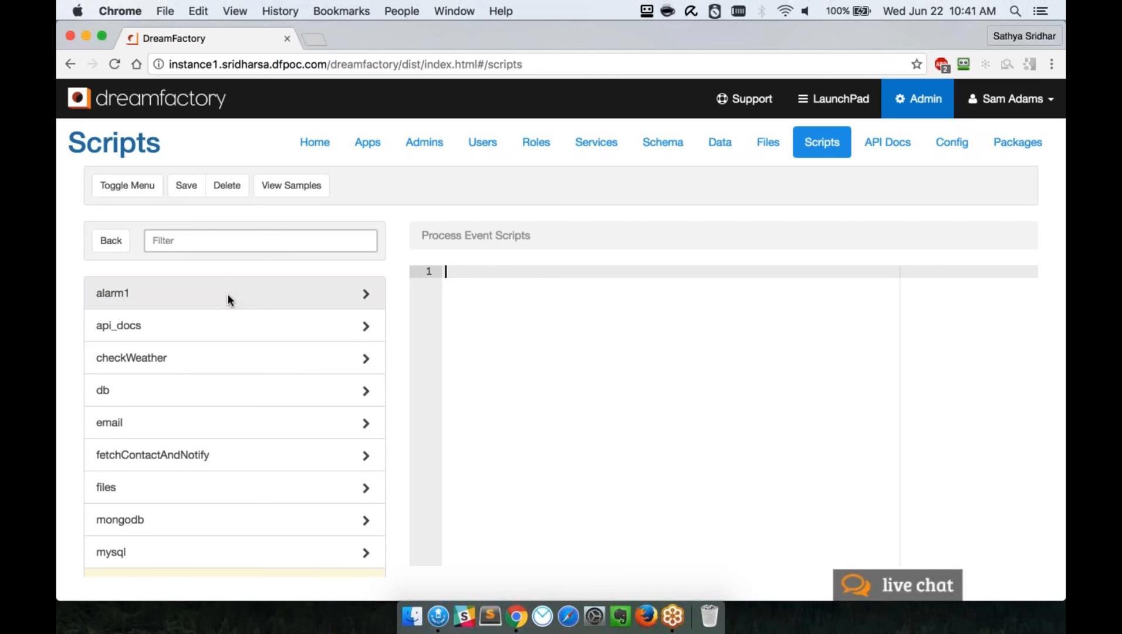
scroll(262, 460, "down", 5)
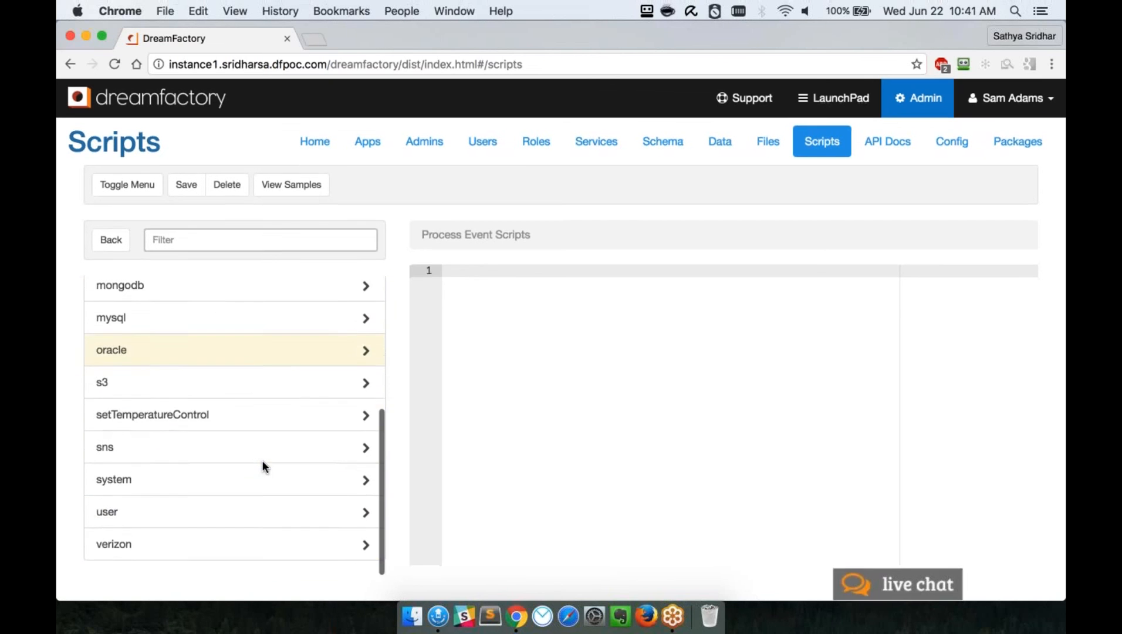
left_click(164, 351)
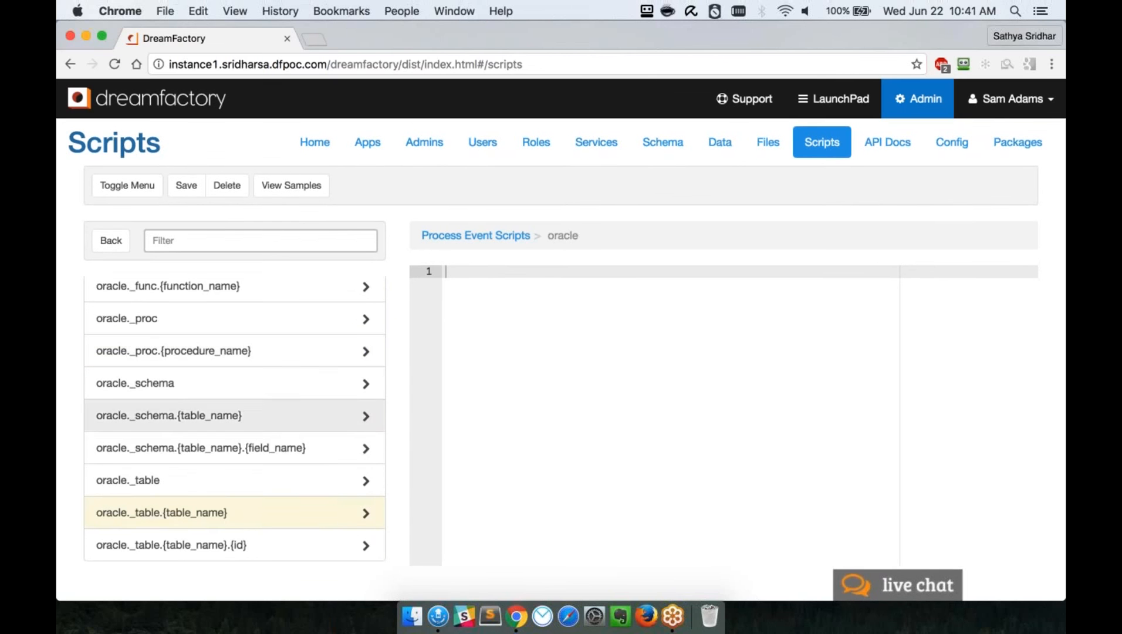
left_click(239, 515)
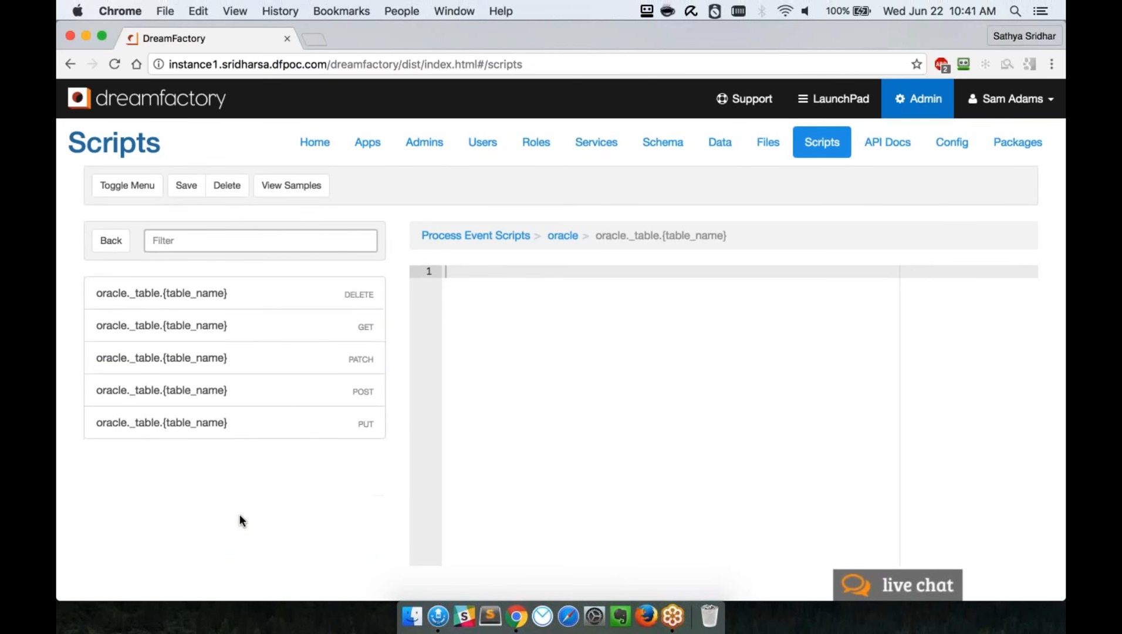
left_click(257, 397)
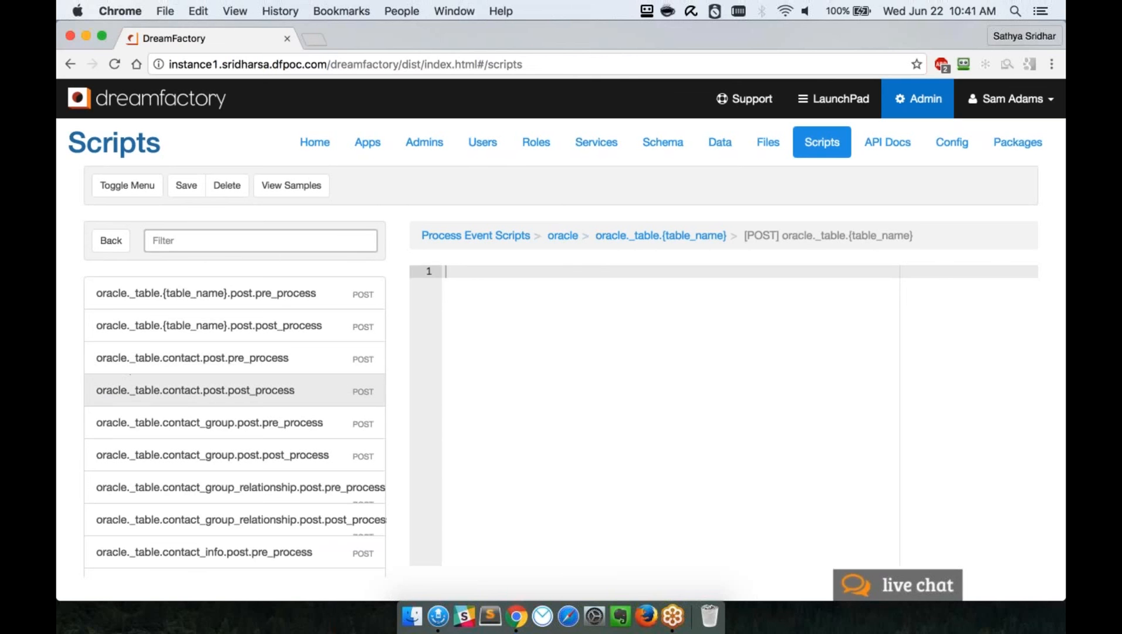
left_click(194, 389)
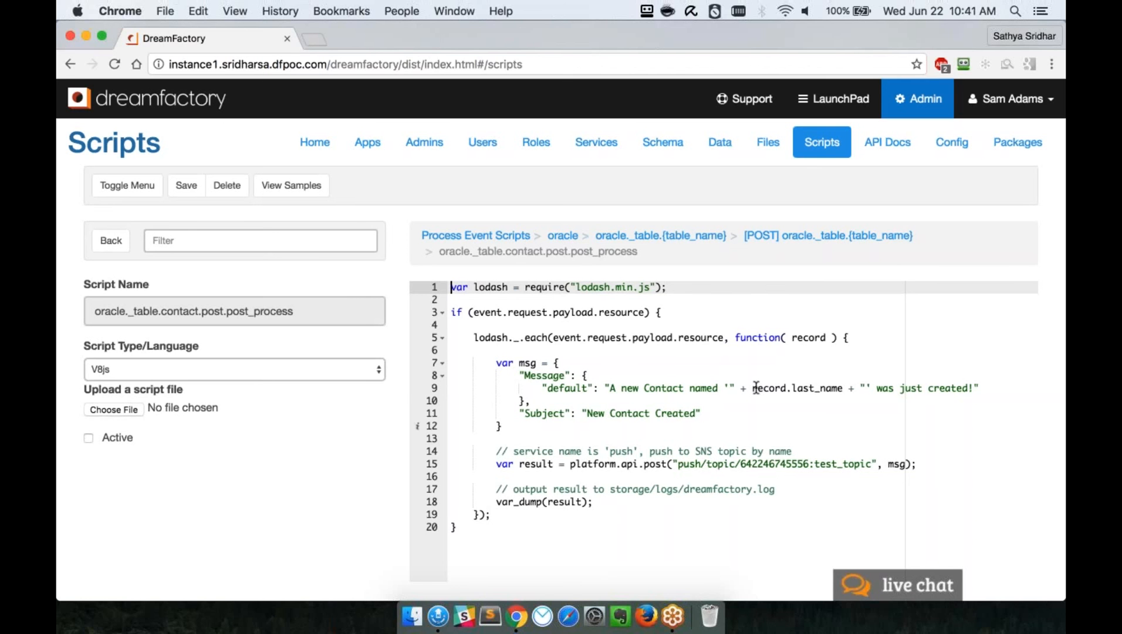
- Examine the script's record.last_name message value and the platform.api.post call that pushes to the SNS topic, highlighting each
left_click_drag(756, 388, 827, 389)
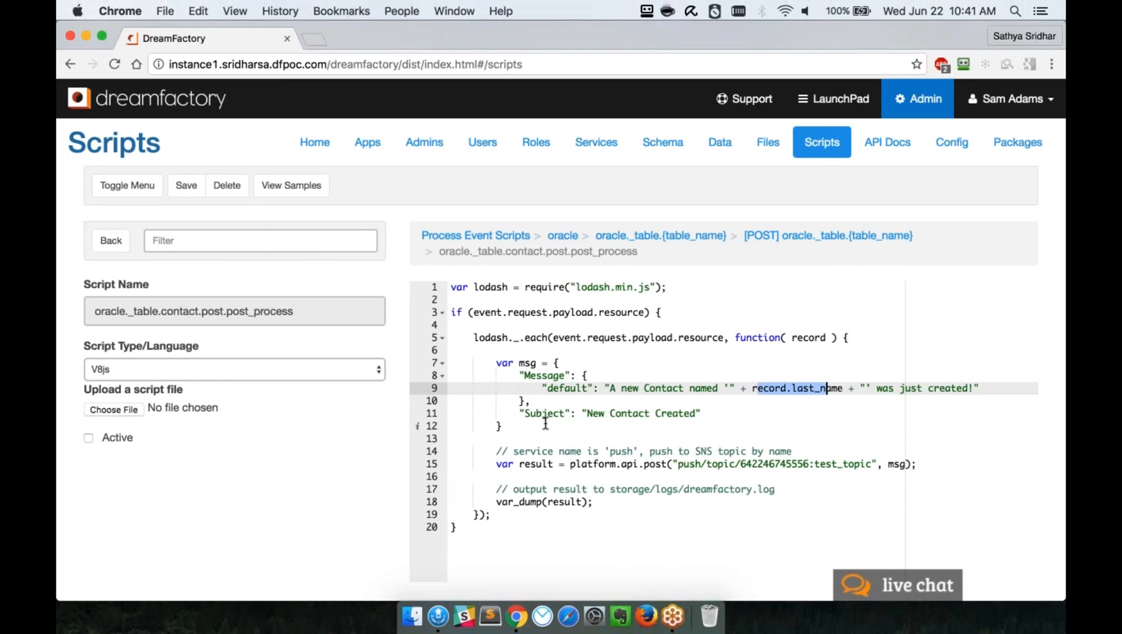
left_click_drag(494, 444, 599, 500)
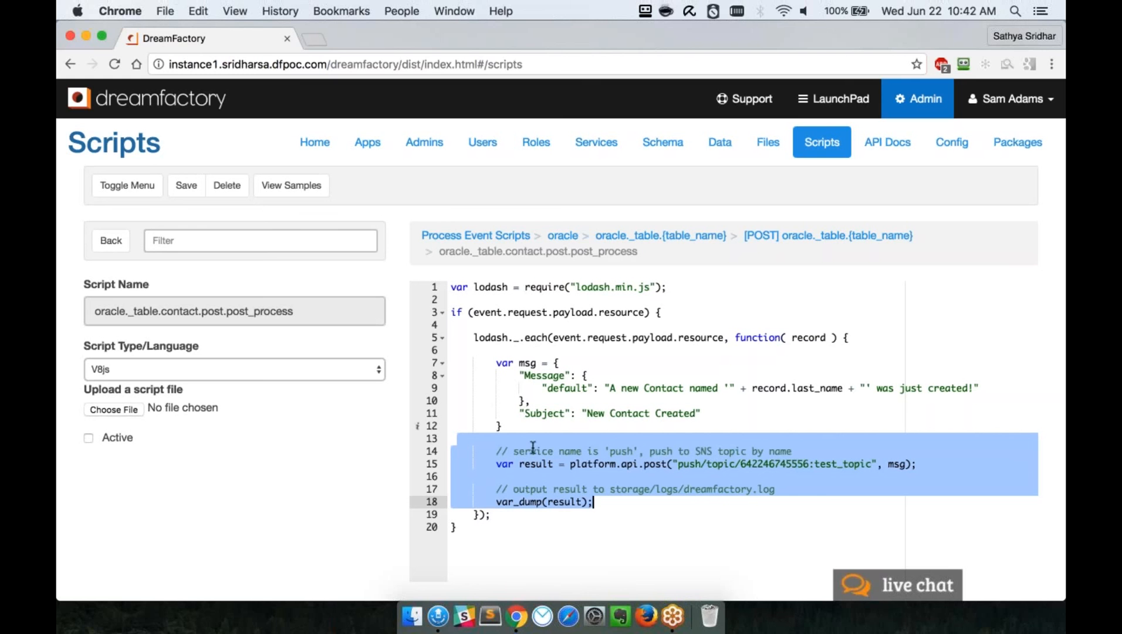
left_click(624, 476)
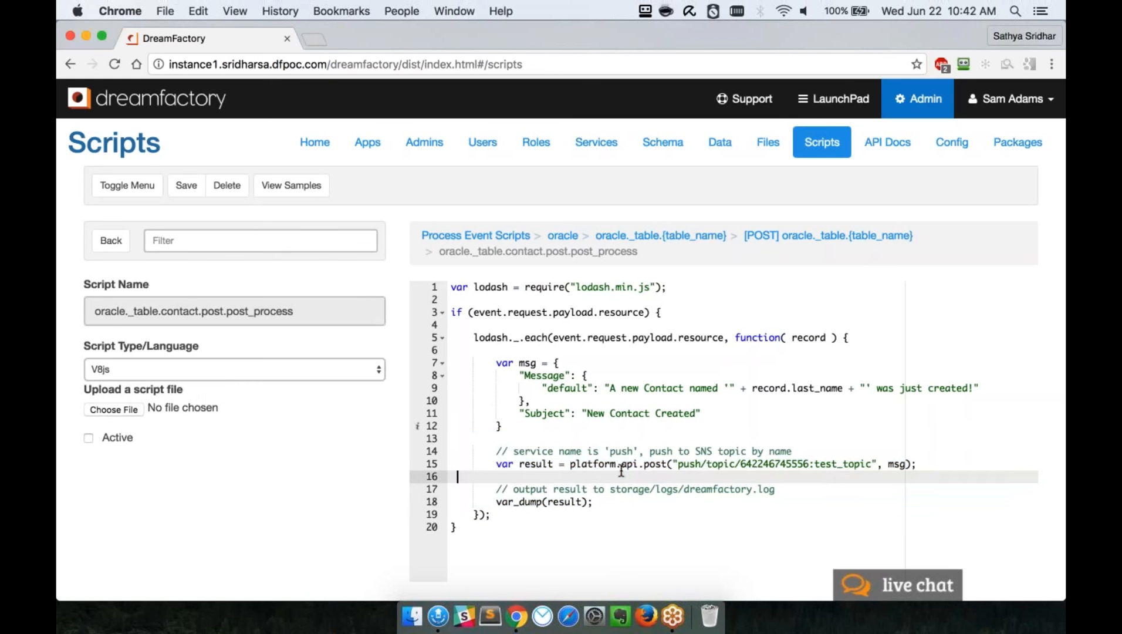
left_click_drag(572, 465, 929, 464)
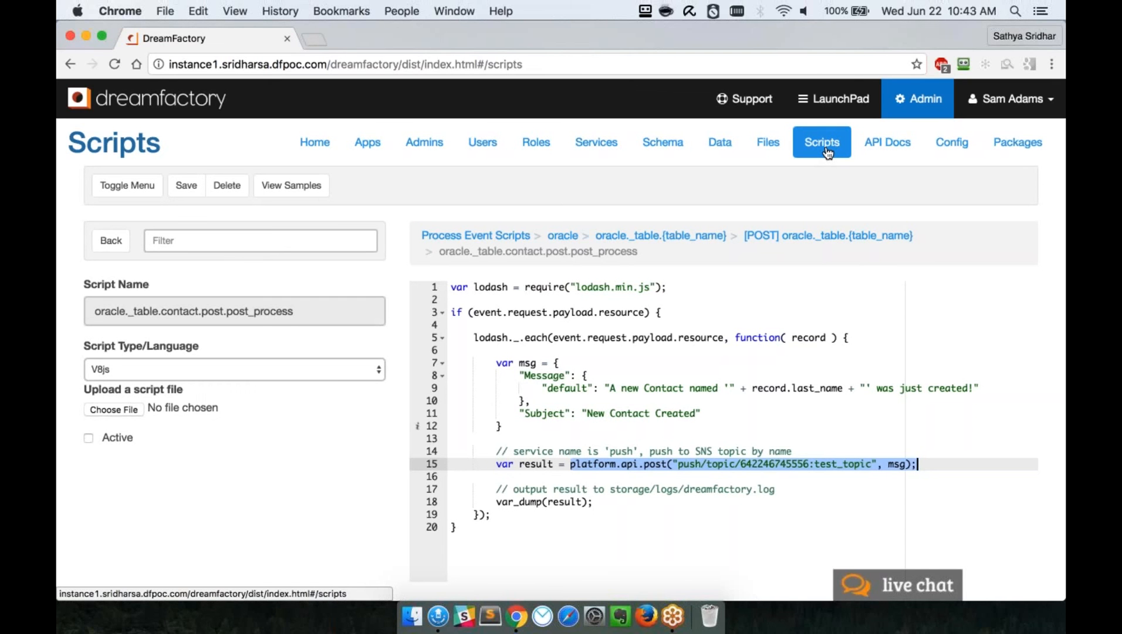
- Open the oraStdUser role and display its service access rules
left_click(530, 147)
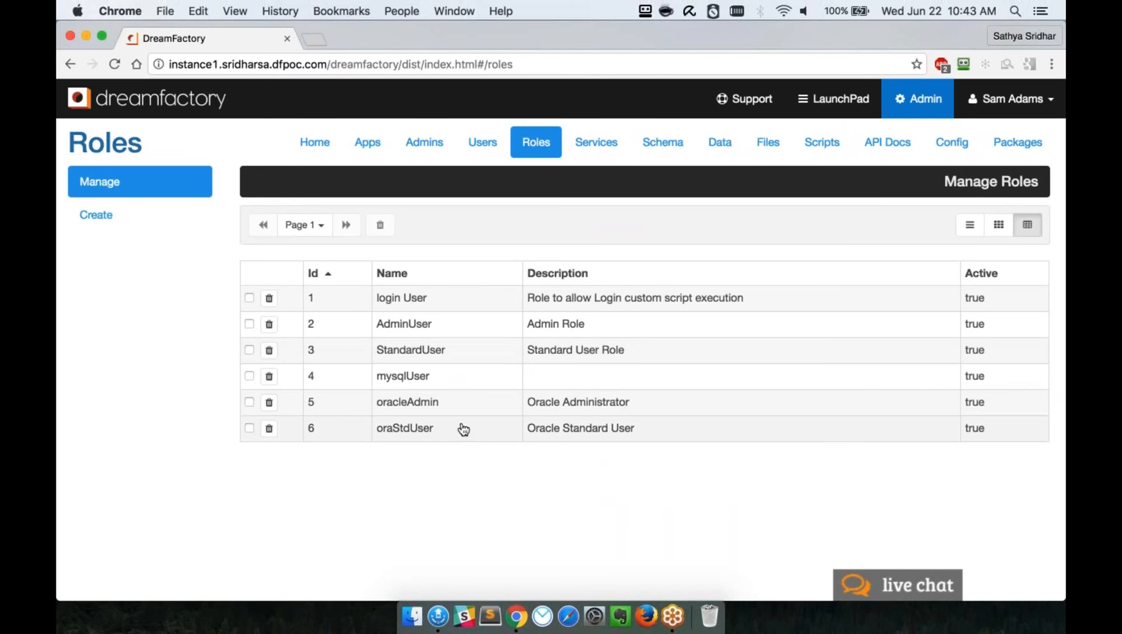
left_click(464, 431)
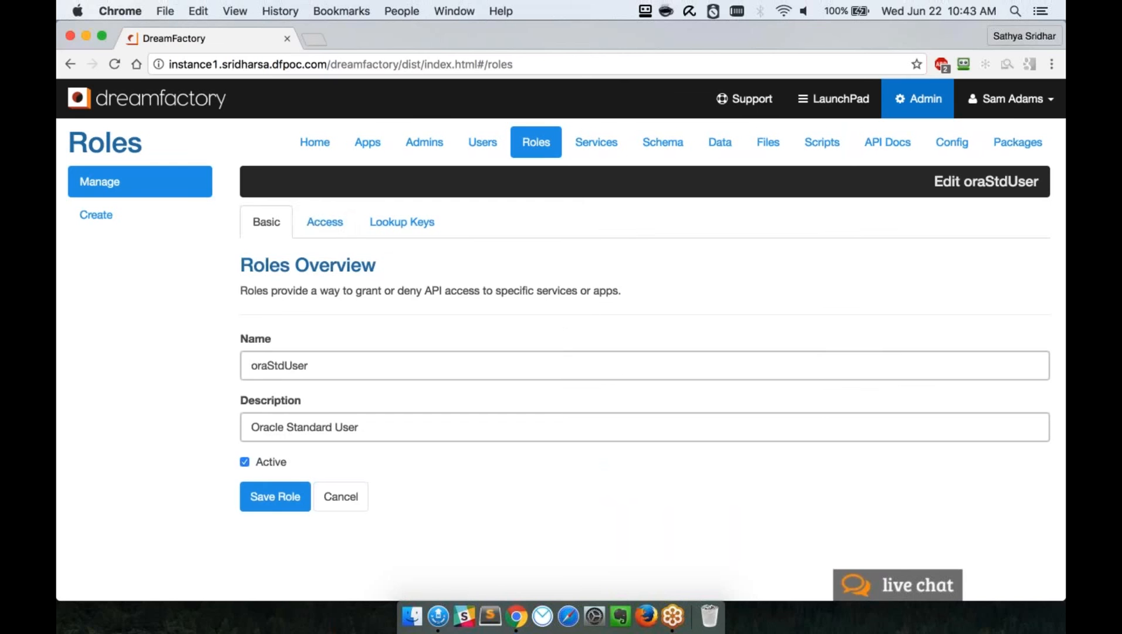
left_click(324, 222)
scroll(325, 222, "down", 2)
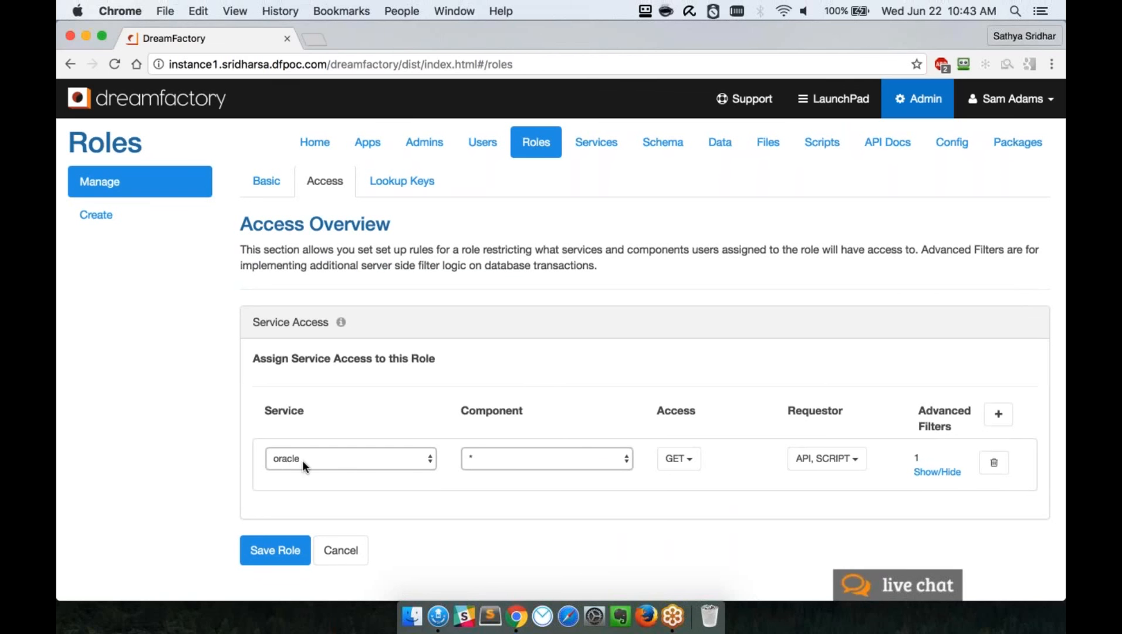
- Set the component of the role's oracle service access rule to _table/contact/
left_click(506, 459)
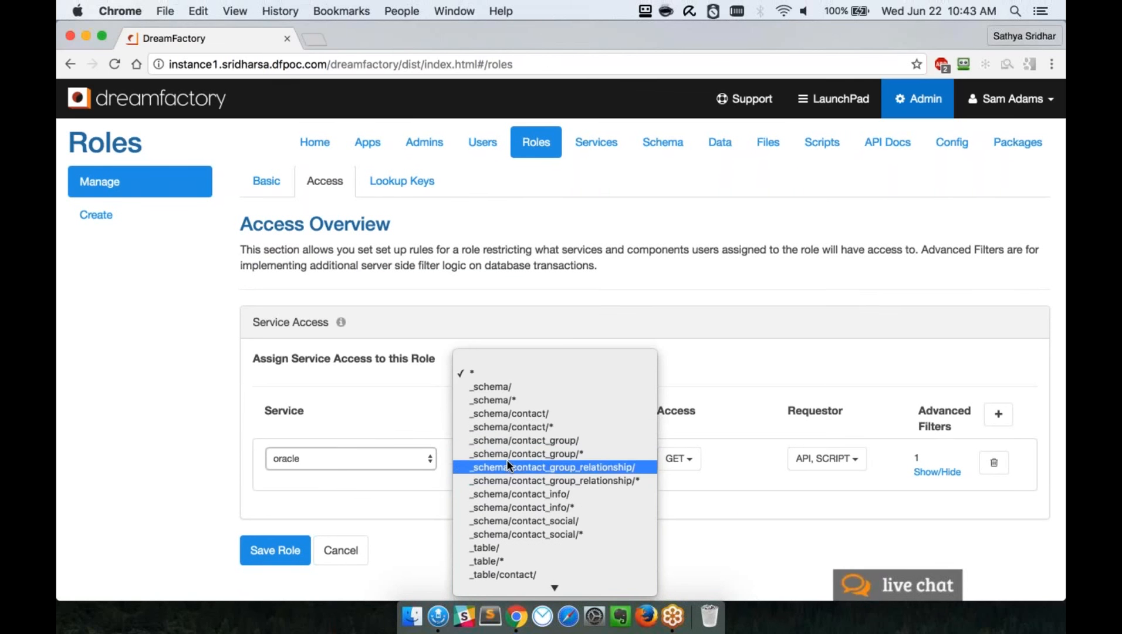
scroll(524, 489, "down", 5)
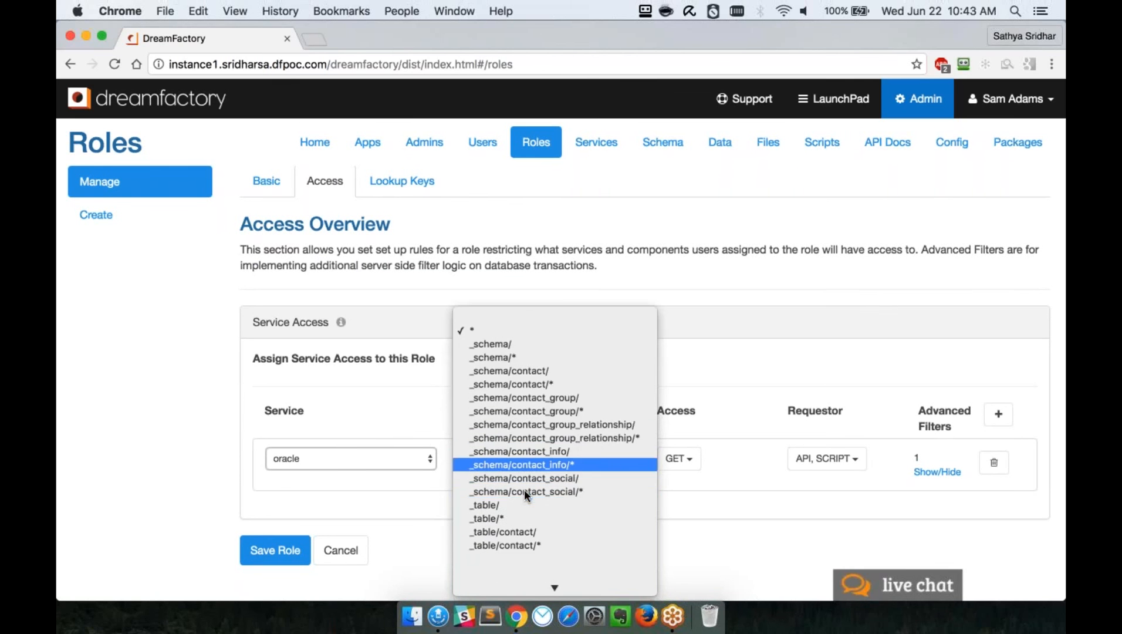
left_click(511, 412)
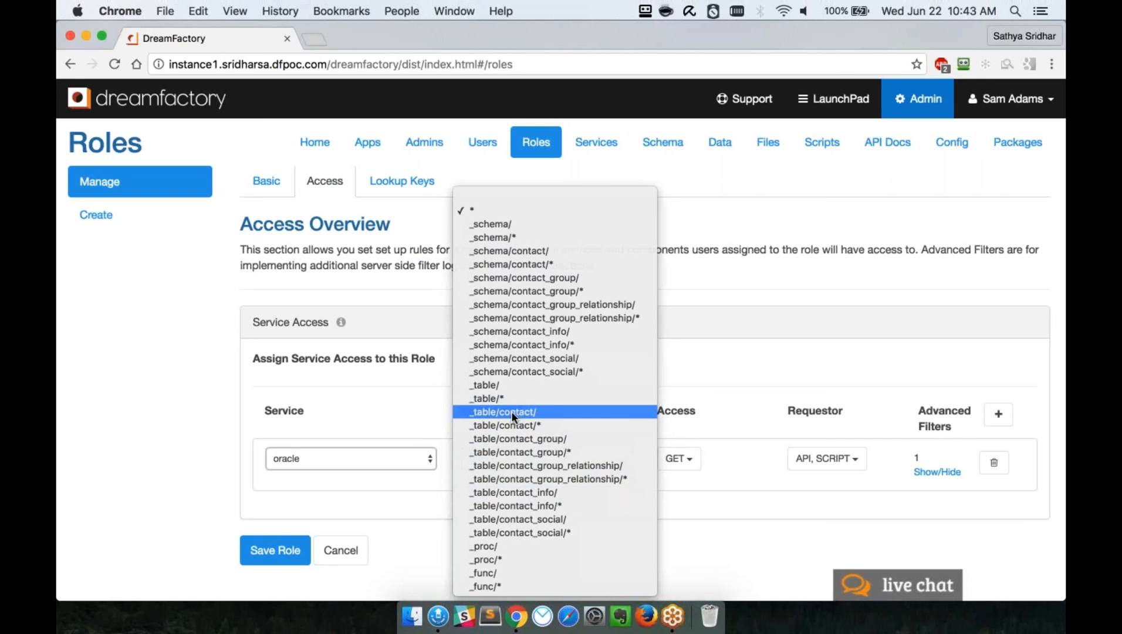
- Add POST (create) and DELETE (remove) to the allowed access methods of the oracle rule
left_click(677, 458)
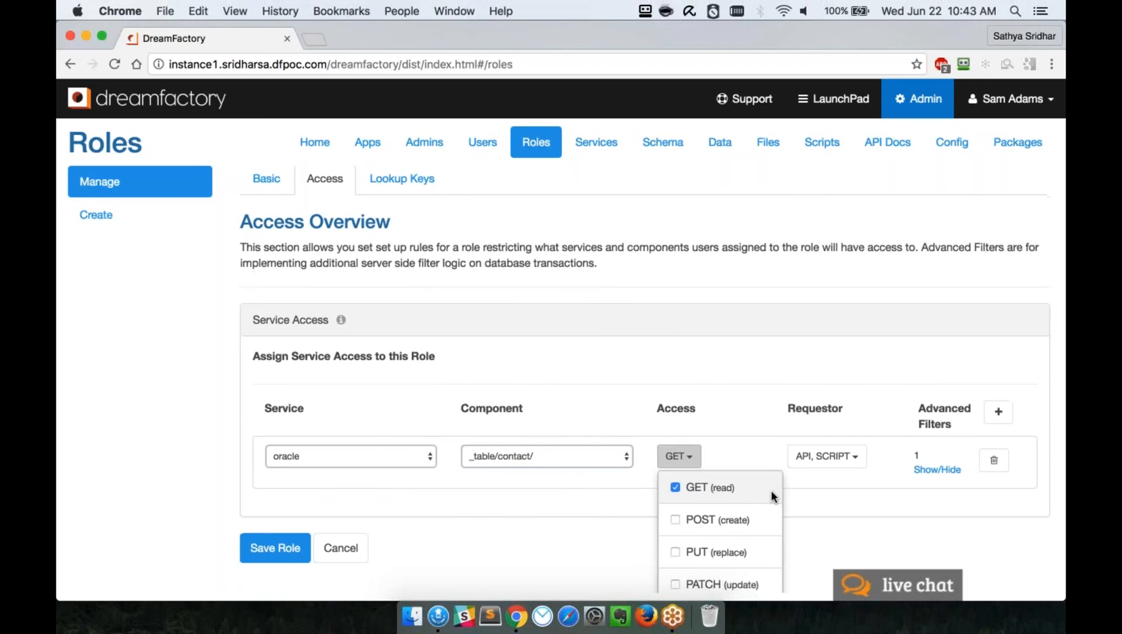
scroll(771, 490, "down", 2)
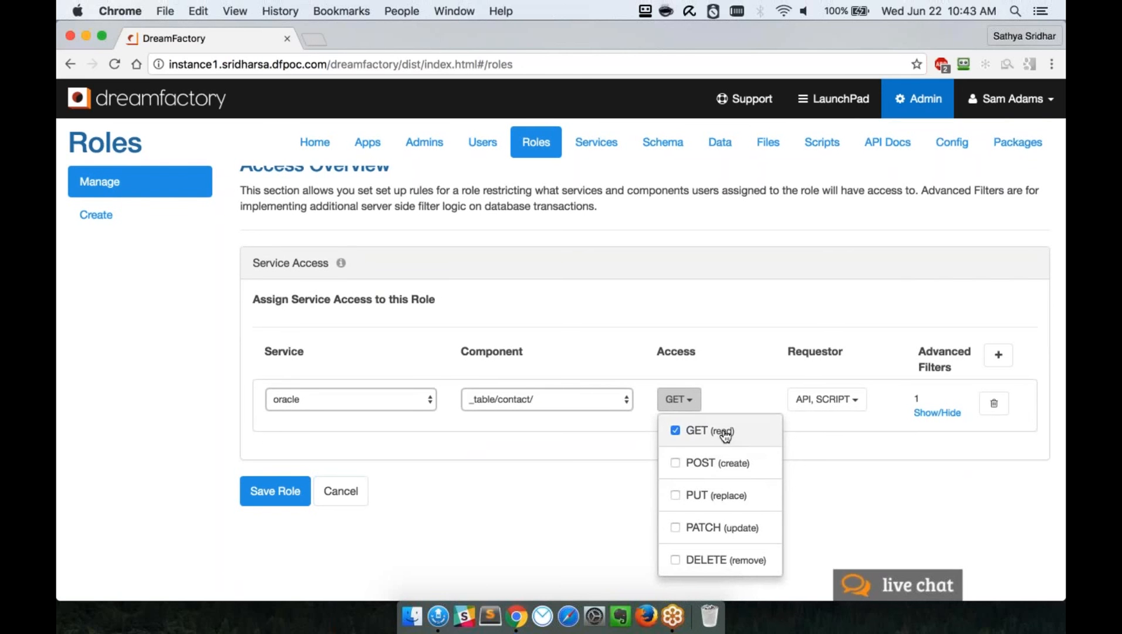
left_click(721, 559)
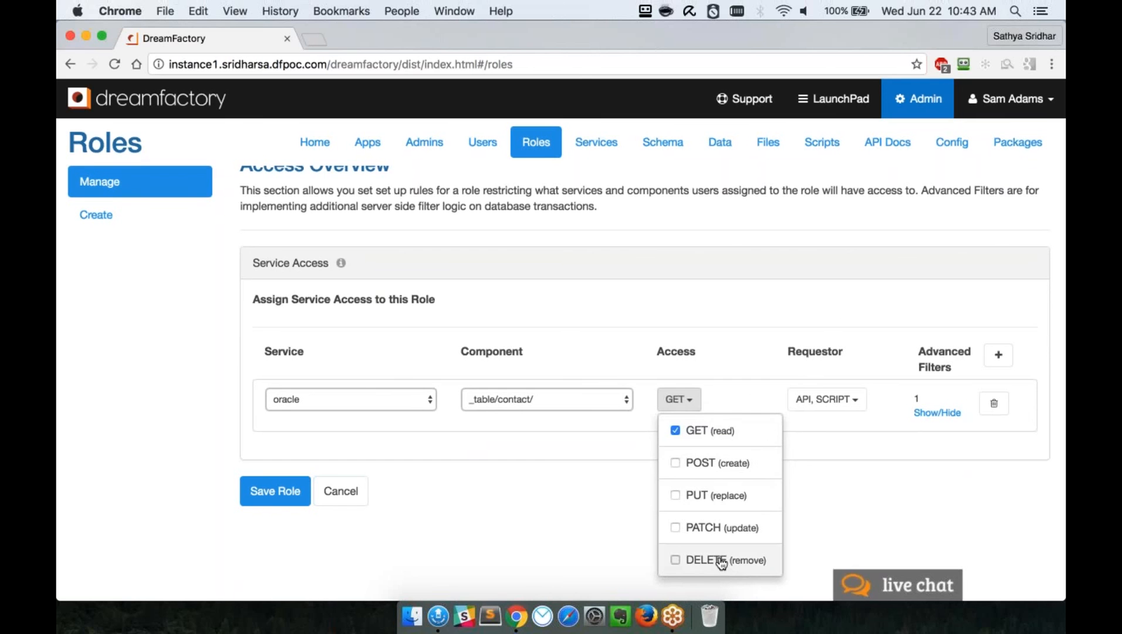
left_click(710, 468)
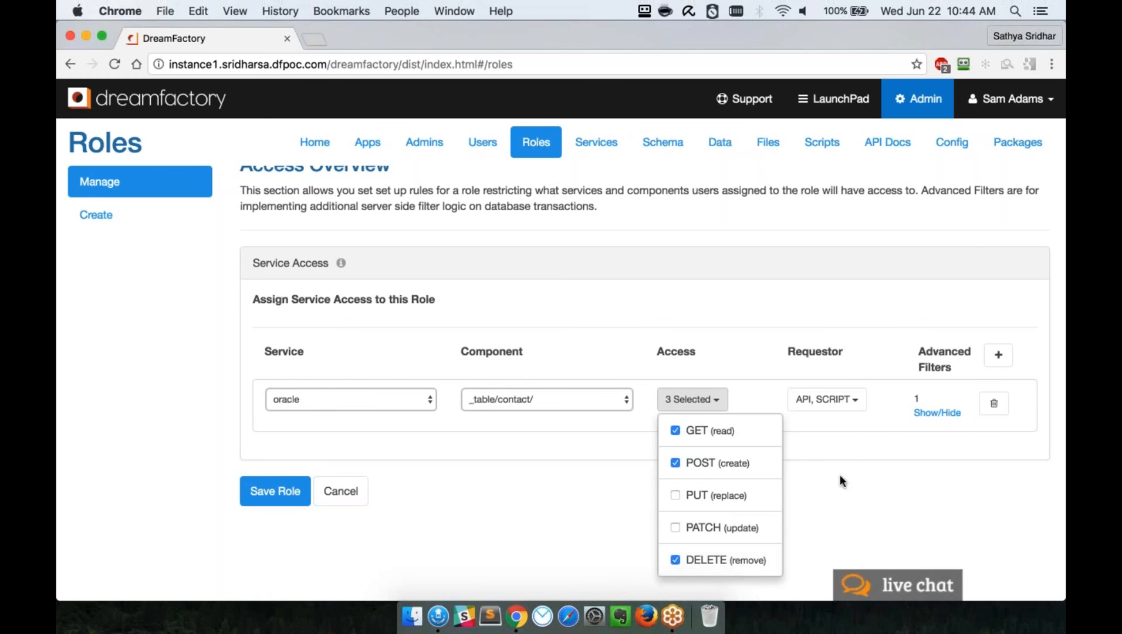
left_click(849, 456)
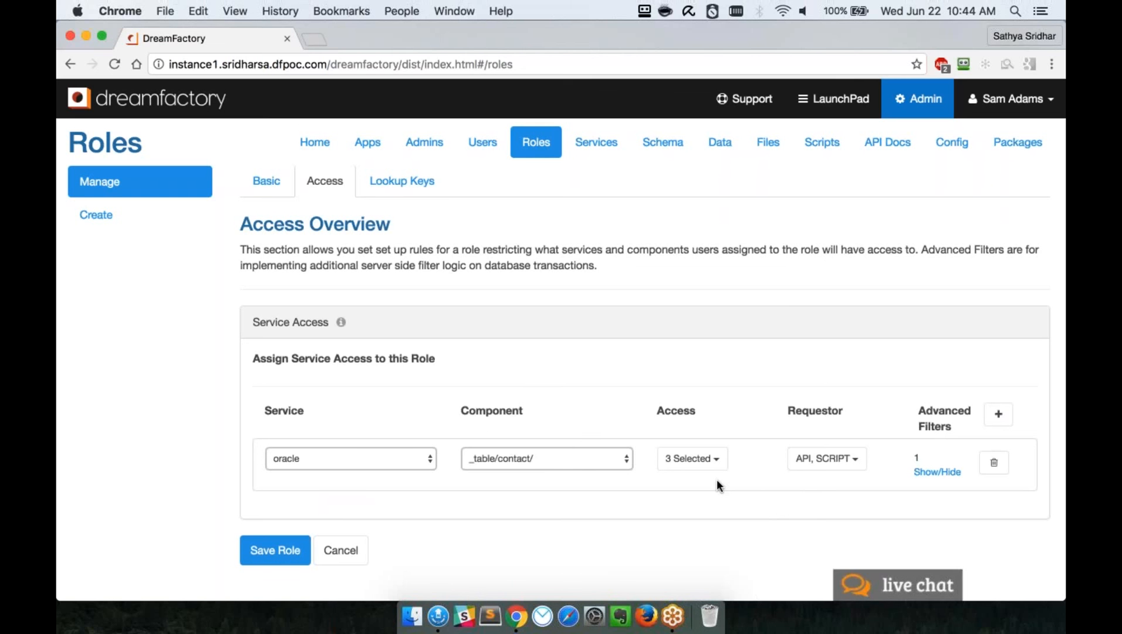
- Restrict the oracle rule's requestor to API only, with SCRIPT deselected
left_click(845, 461)
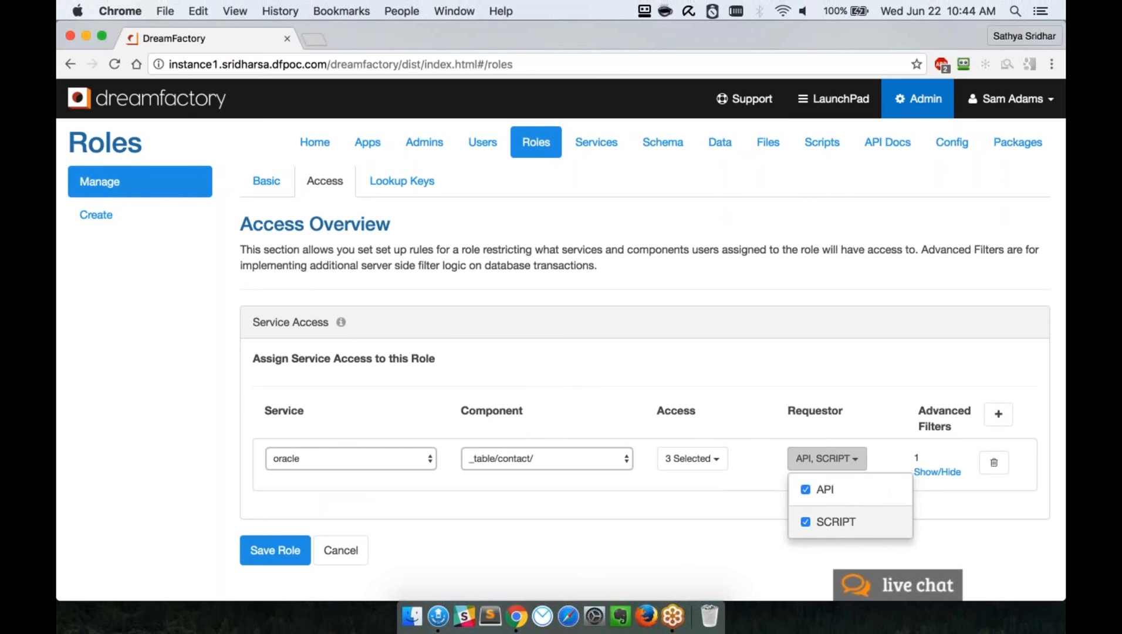
left_click(824, 489)
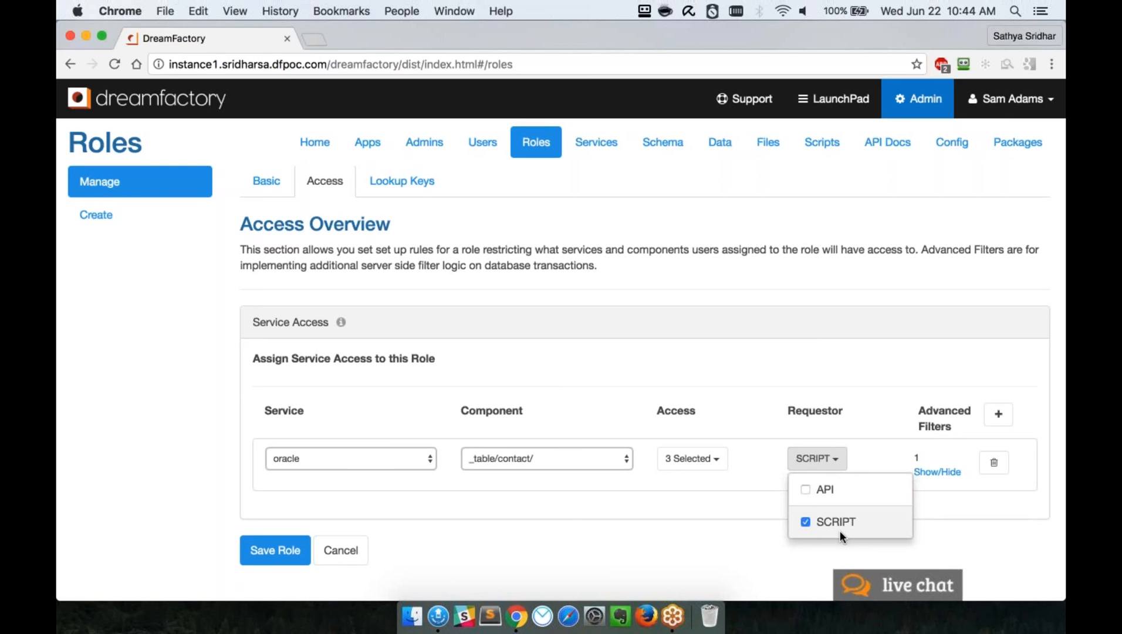
left_click(833, 494)
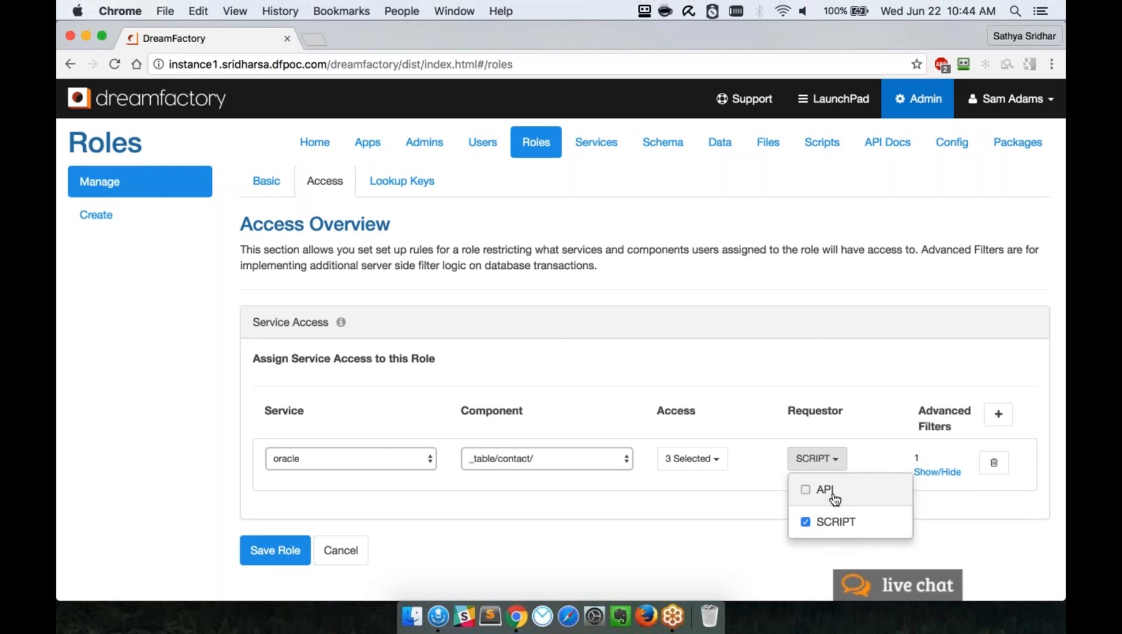
left_click(823, 522)
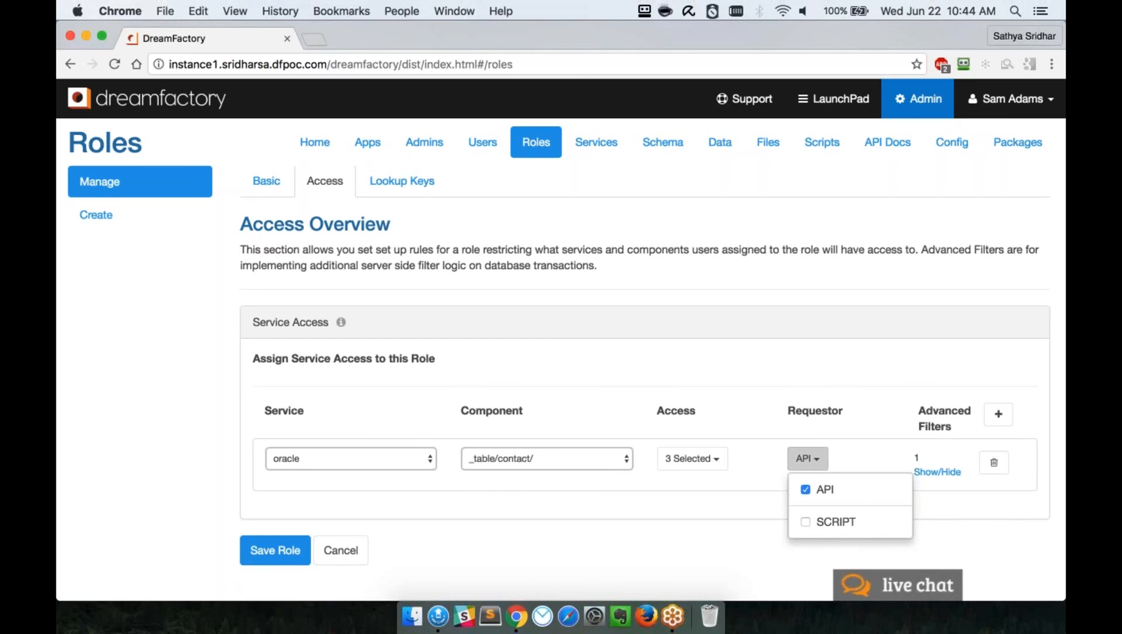
- Show the advanced filters of the oracle service access rule and examine the filter on the ownerid field
left_click(978, 516)
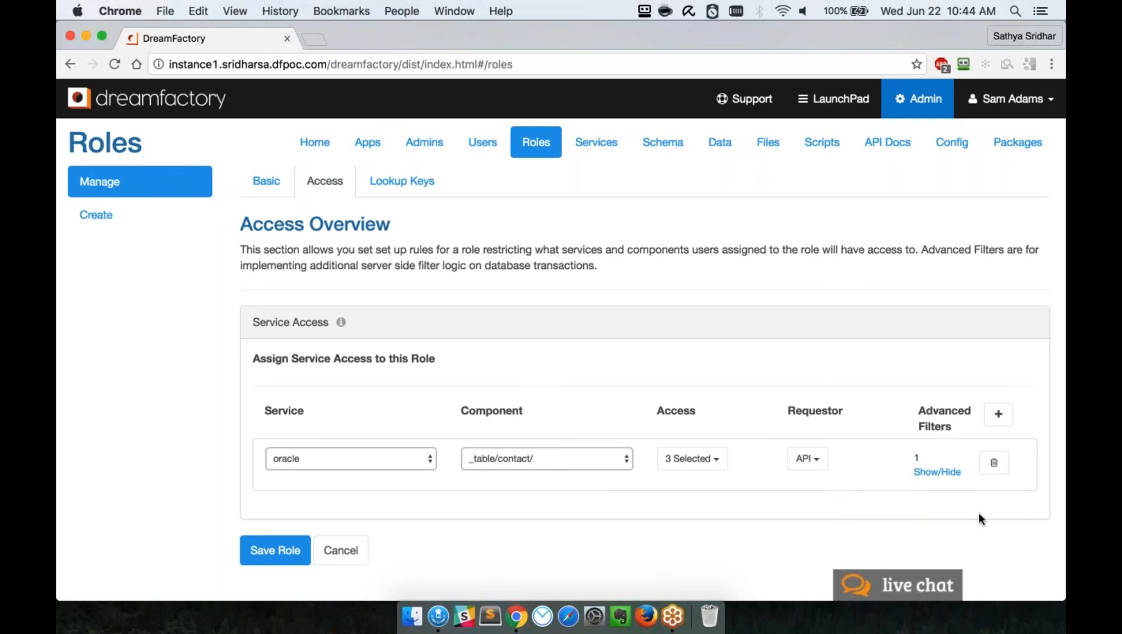
left_click(952, 474)
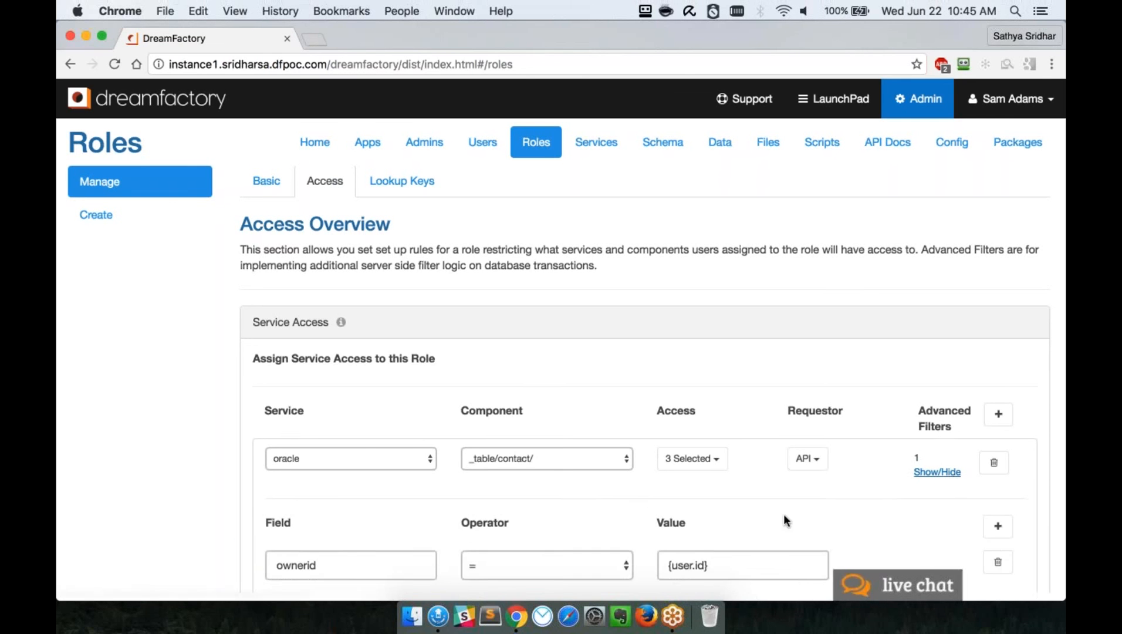
scroll(783, 513, "down", 1)
scroll(784, 514, "down", 3)
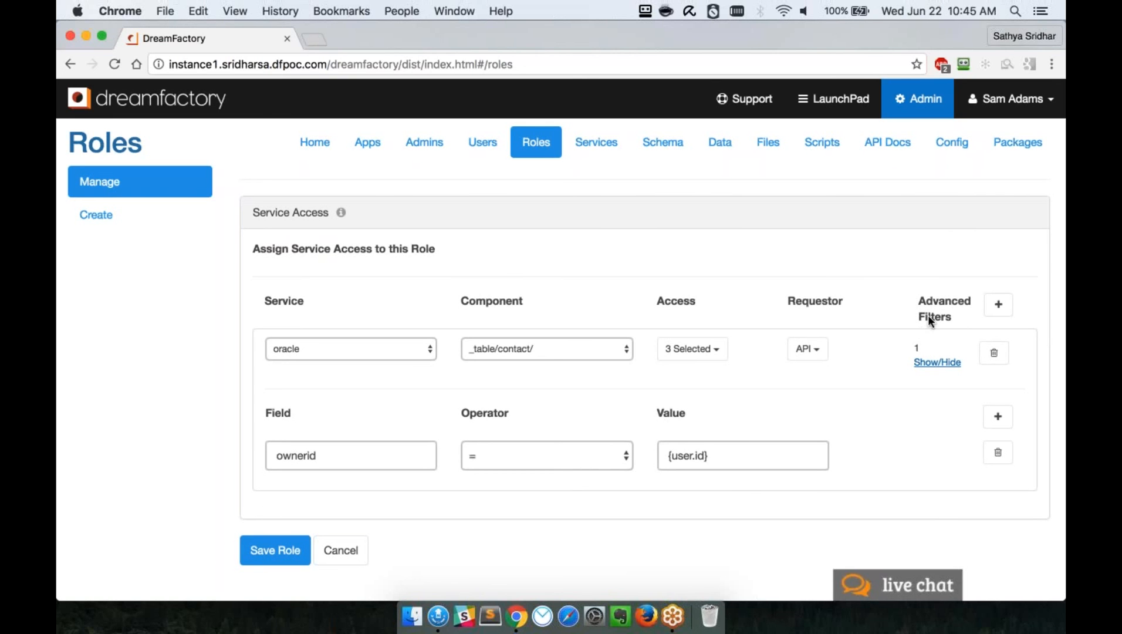
double_click(274, 455)
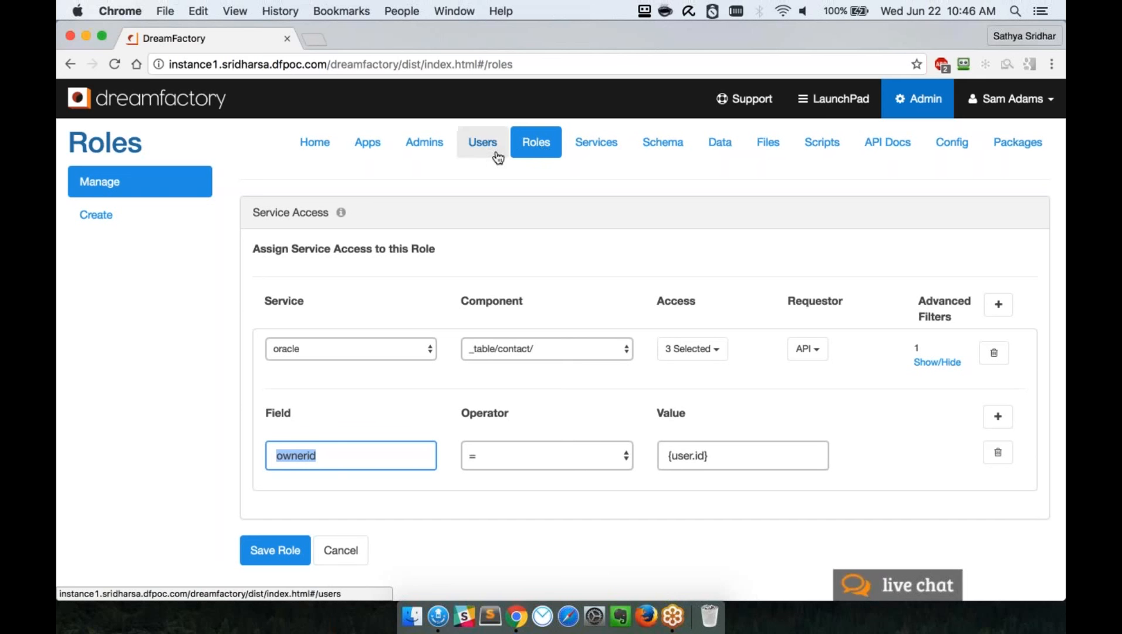
- Open the postman app's settings and examine its default role assignment and API key
left_click(378, 148)
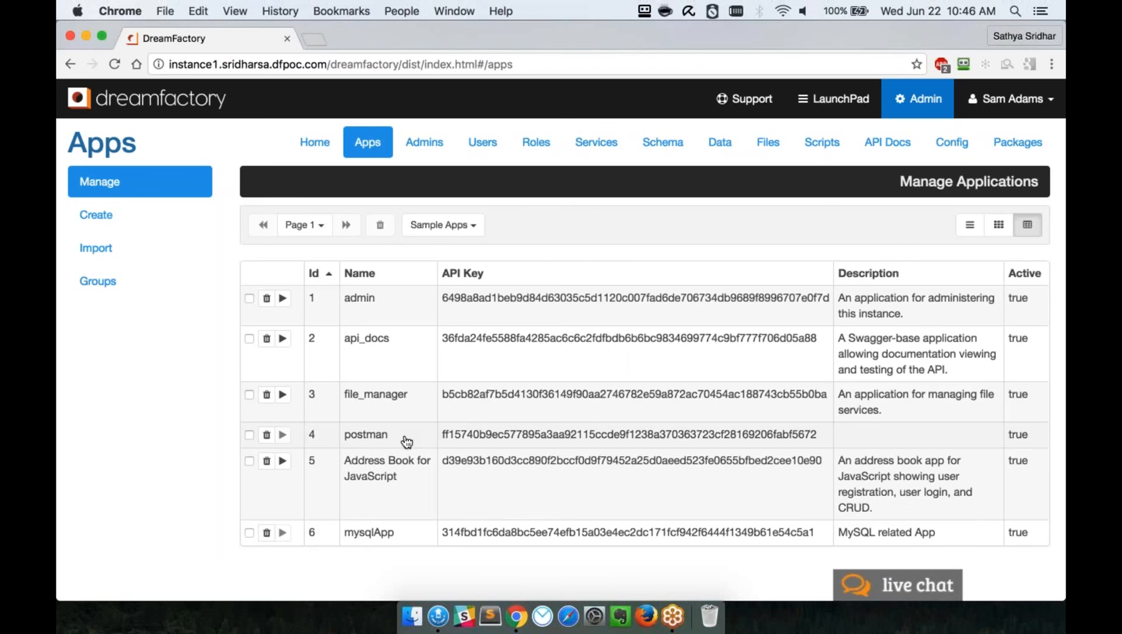
left_click(407, 441)
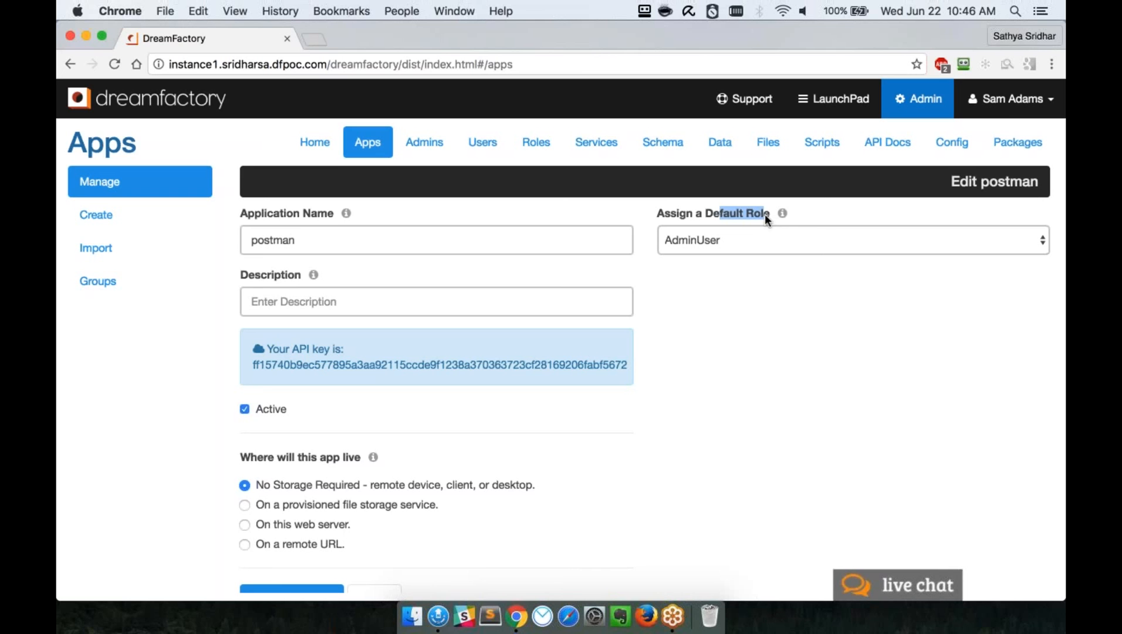
left_click(639, 181)
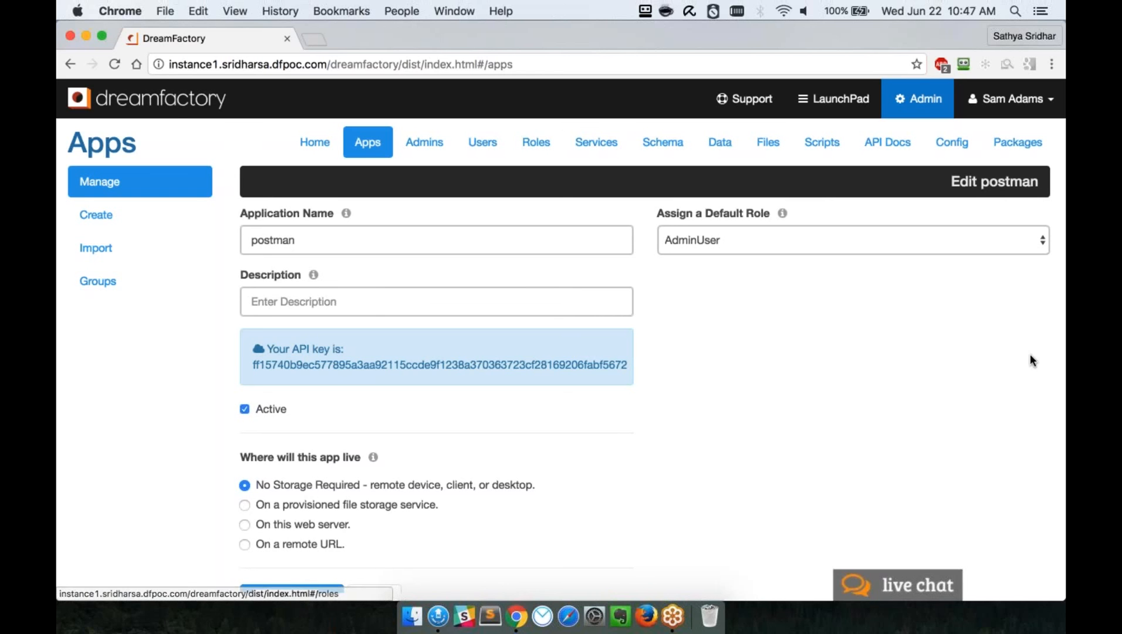
left_click(966, 391)
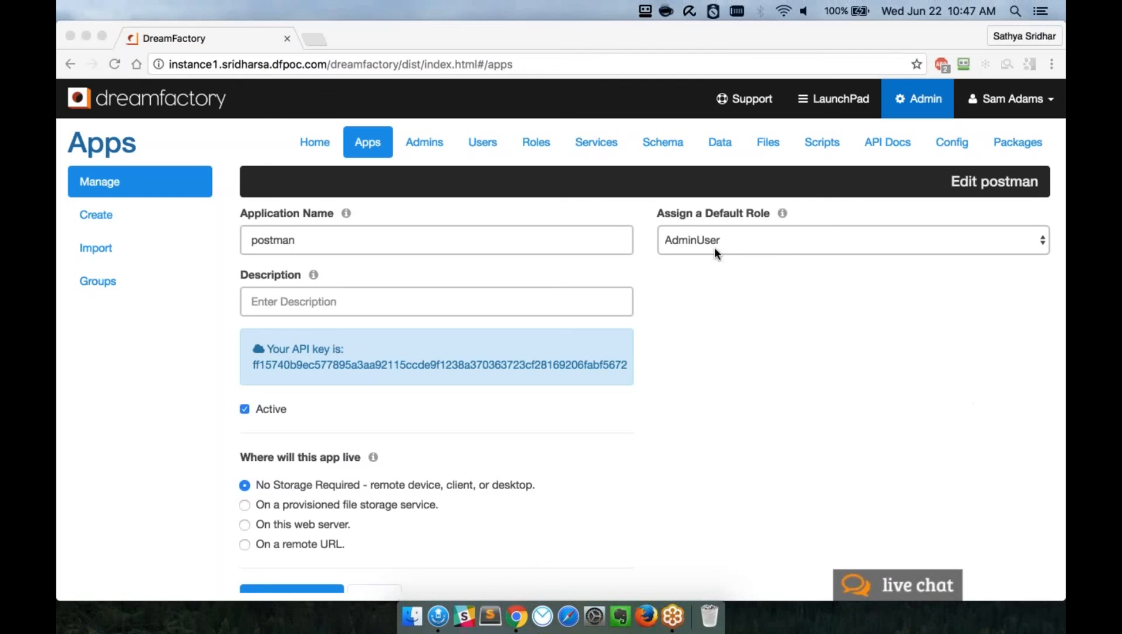